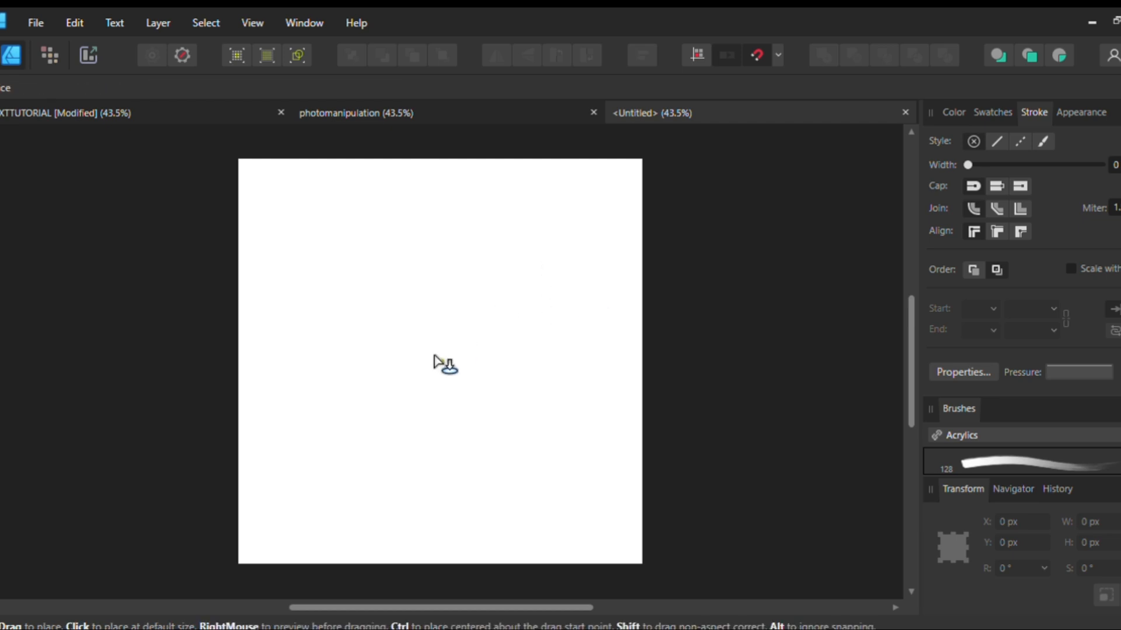
Place the coffee cup image on the blank page, scale it to about 1286 px square and centre it horizontally
{"action": "left_click", "coordinate": [428, 357]}
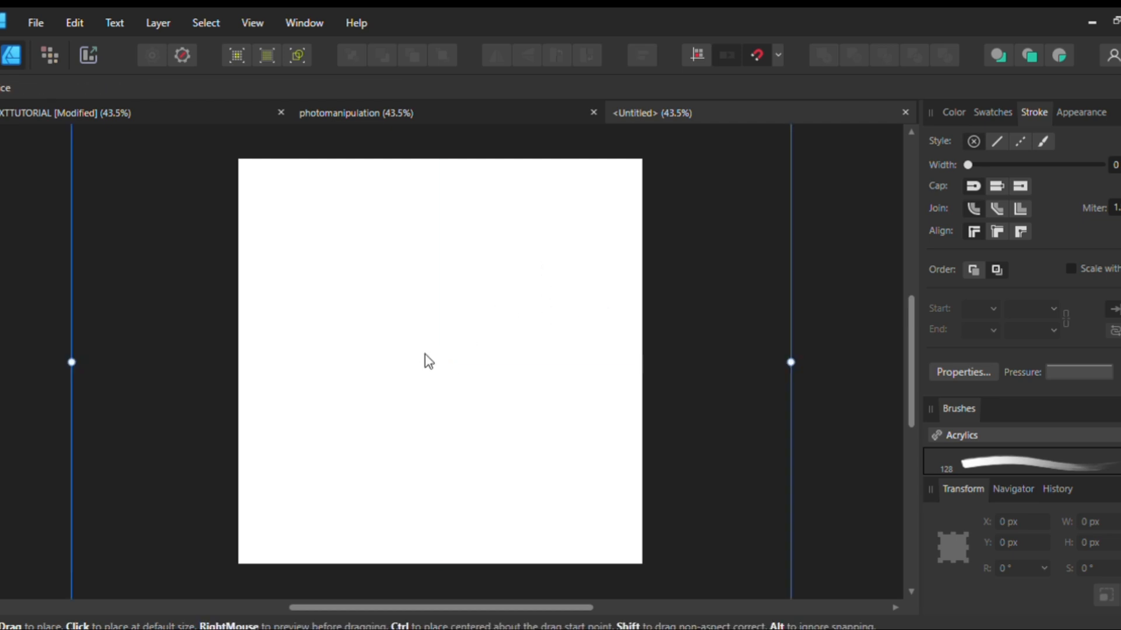
{"action": "left_click", "coordinate": [429, 361]}
{"action": "scroll", "coordinate": [433, 349], "scroll_direction": "down", "scroll_amount": 3}
{"action": "left_click_drag", "start_coordinate": [585, 501], "coordinate": [534, 453]}
{"action": "scroll", "coordinate": [466, 396], "scroll_direction": "up", "scroll_amount": 3}
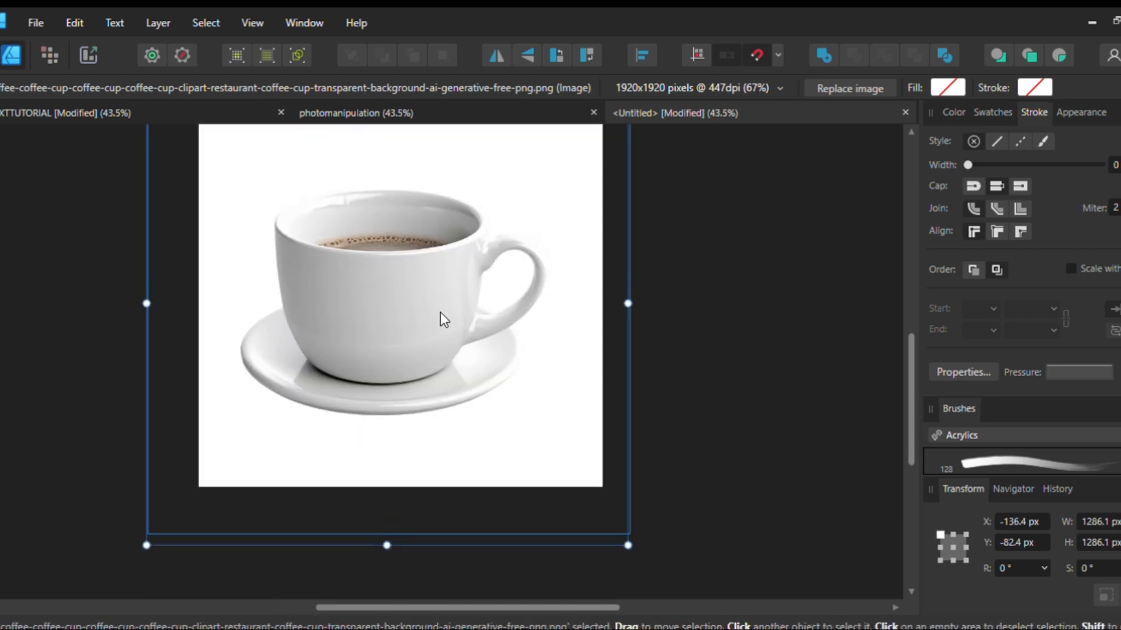
{"action": "left_click_drag", "start_coordinate": [440, 313], "coordinate": [454, 314]}
{"action": "scroll", "coordinate": [453, 295], "scroll_direction": "up", "scroll_amount": 4}
{"action": "scroll", "coordinate": [397, 374], "scroll_direction": "left", "scroll_amount": 3}
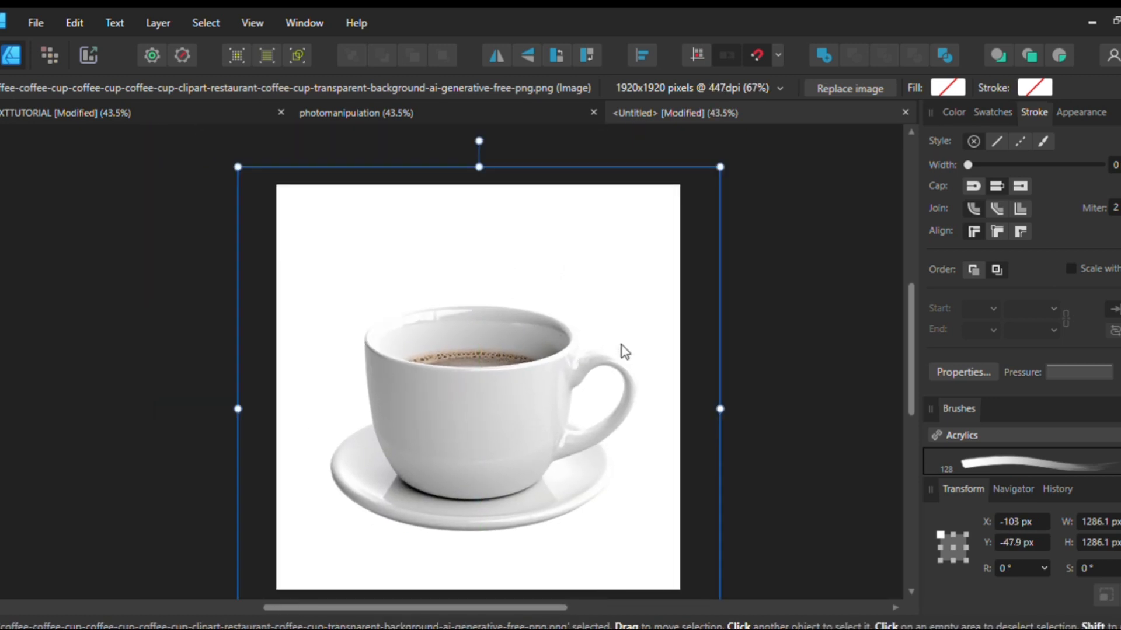
Place the moonlit island image on the page and move it down to a Y position of about 620 px
{"action": "left_click", "coordinate": [195, 333]}
{"action": "left_click", "coordinate": [405, 358]}
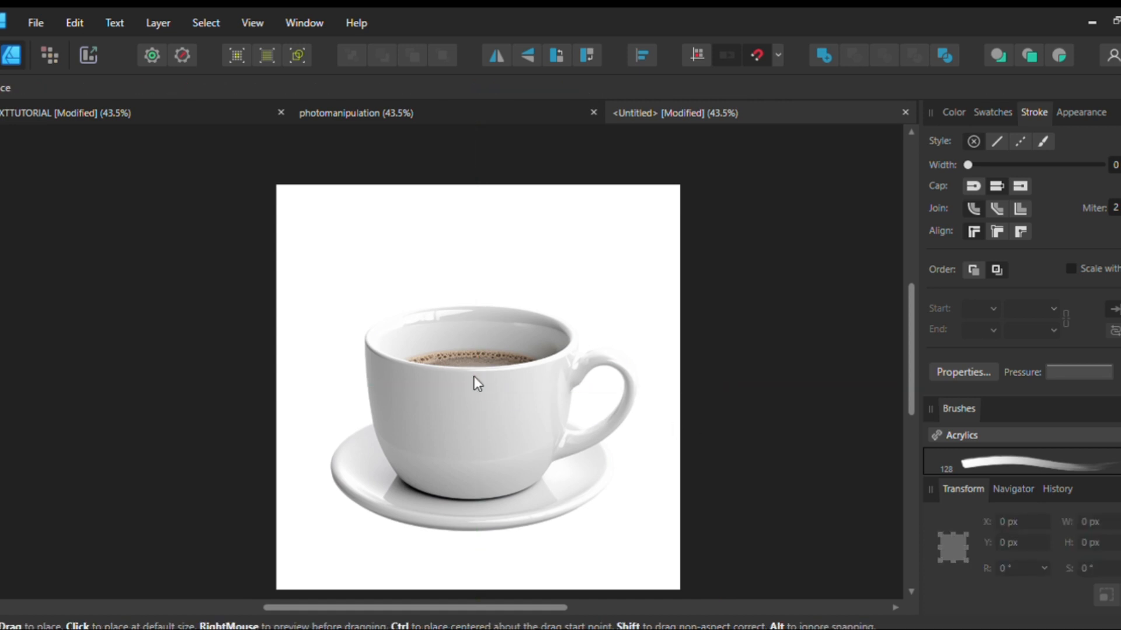
{"action": "left_click", "coordinate": [474, 376]}
{"action": "scroll", "coordinate": [477, 374], "scroll_direction": "down", "scroll_amount": 3}
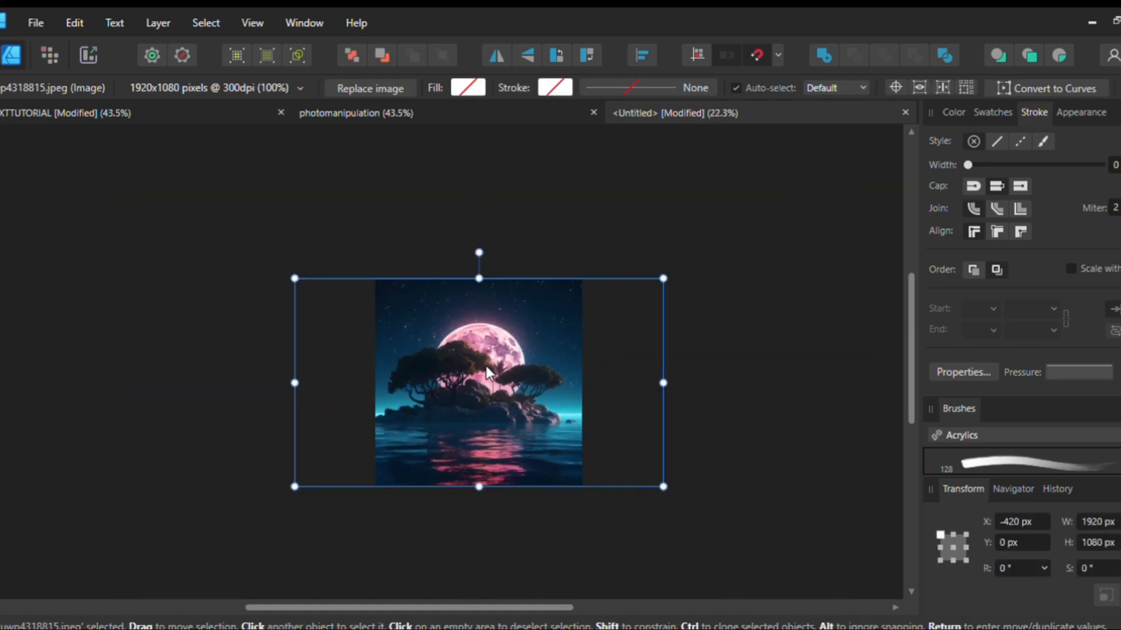
{"action": "scroll", "coordinate": [488, 369], "scroll_direction": "up", "scroll_amount": 2}
{"action": "left_click_drag", "start_coordinate": [471, 293], "coordinate": [475, 477]}
Bring the coffee cup image to the front, above the moonlit island image
{"action": "left_click", "coordinate": [478, 357]}
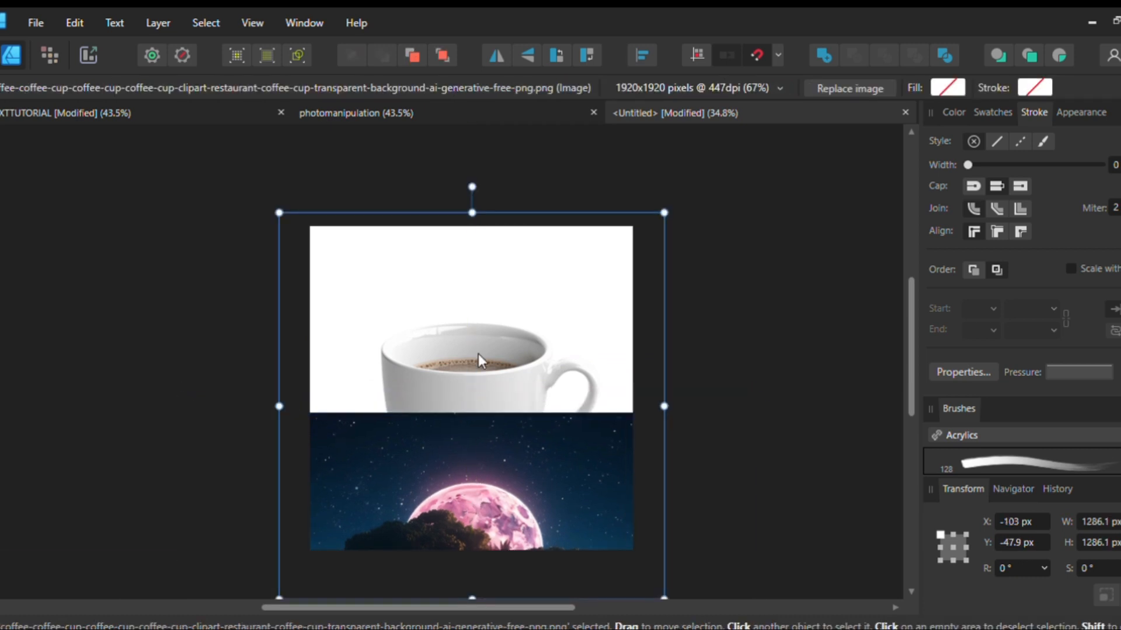
{"action": "key", "text": "ctrl+shift+bracketright"}
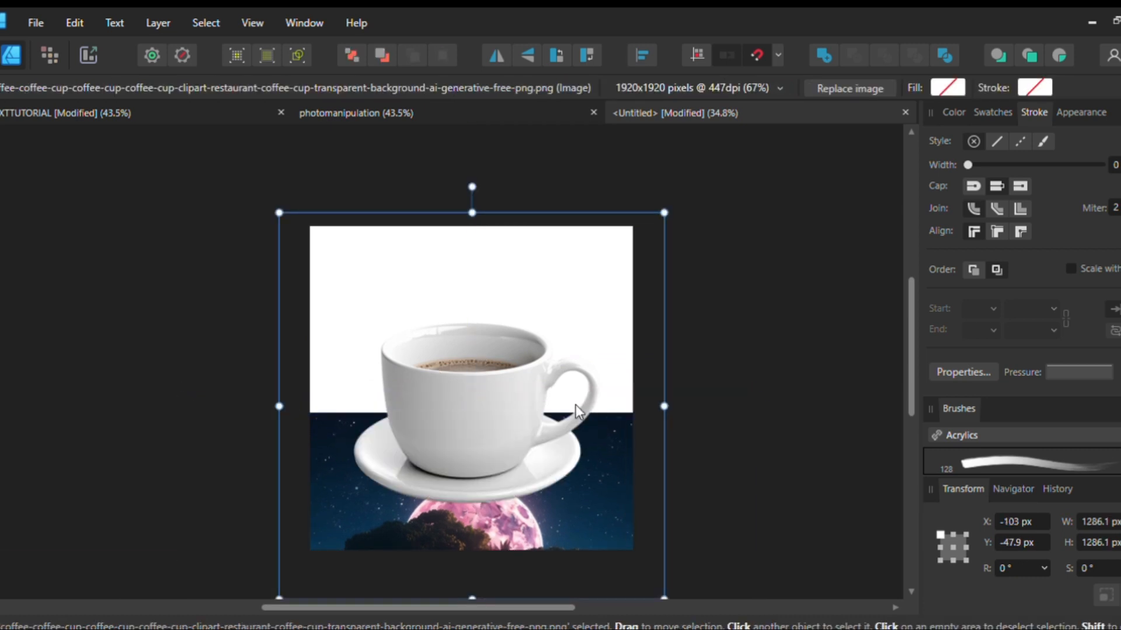
{"action": "scroll", "coordinate": [466, 369], "scroll_direction": "up", "scroll_amount": 2}
{"action": "scroll", "coordinate": [464, 383], "scroll_direction": "down", "scroll_amount": 3}
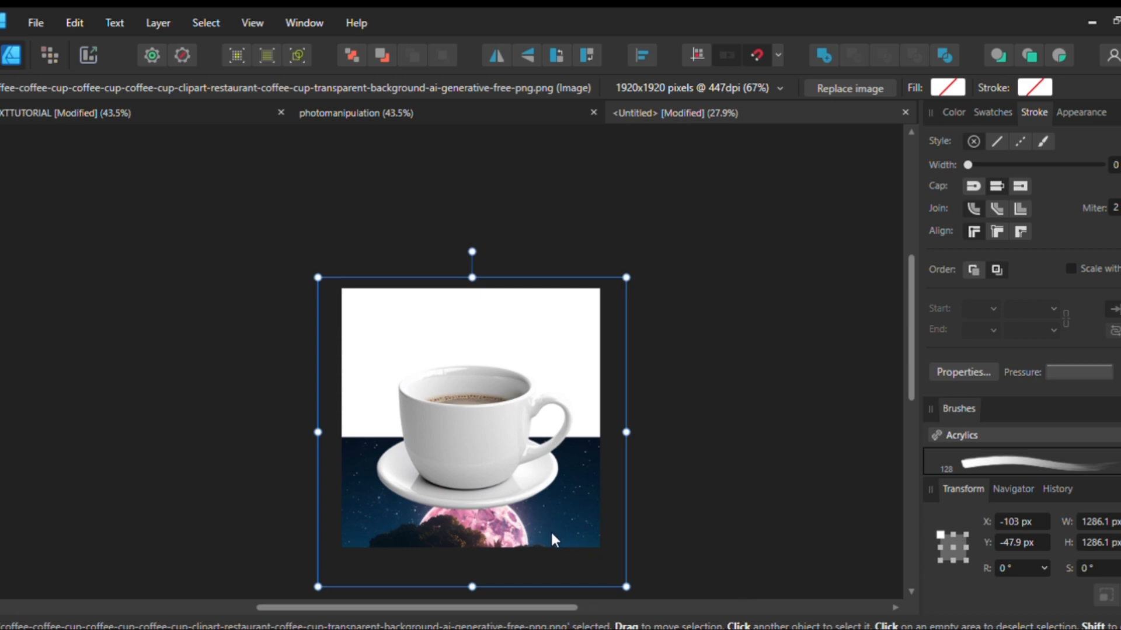
{"action": "scroll", "coordinate": [471, 410], "scroll_direction": "up", "scroll_amount": 2}
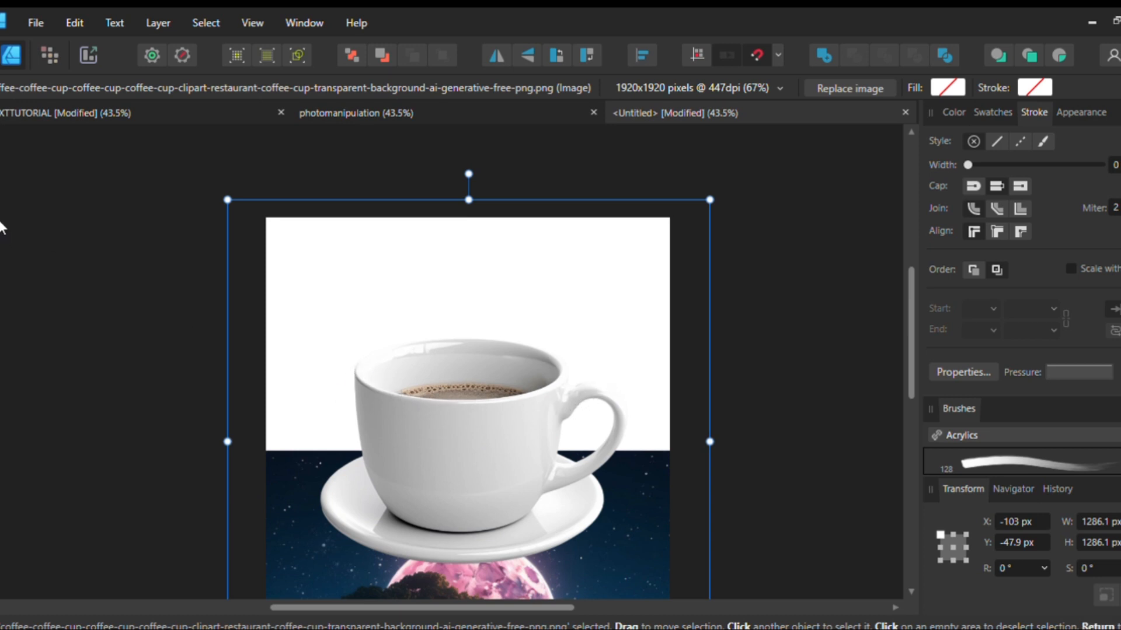
In the Pixel Persona, select the cup's outer body and handle with the Selection Brush, leaving out the saucer, coffee and handle opening
{"action": "left_click", "coordinate": [37, 52]}
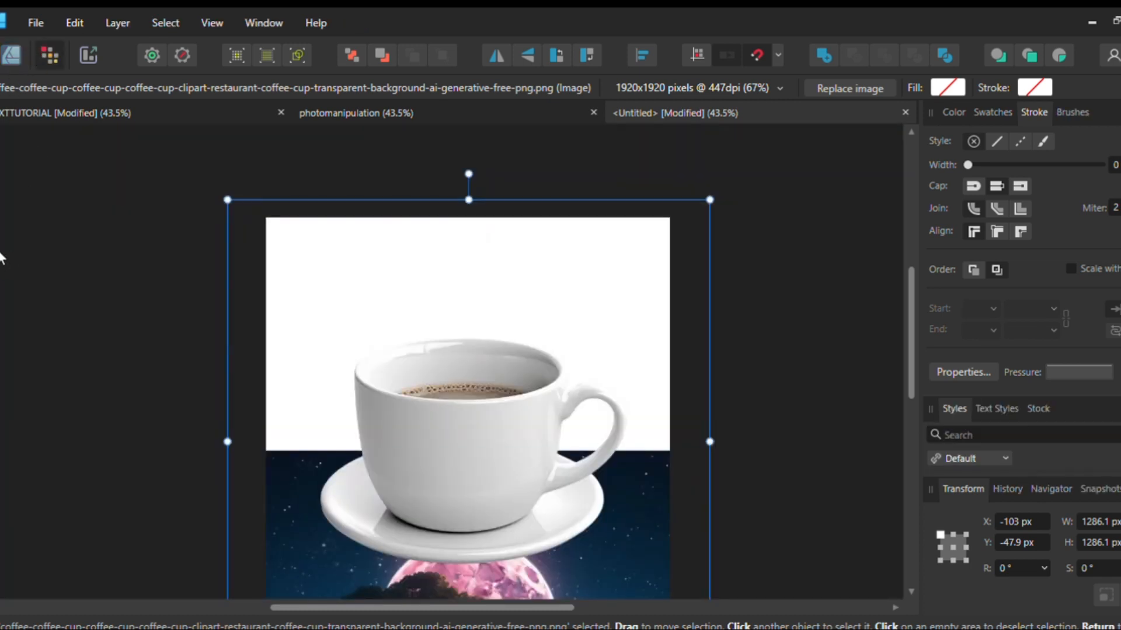
{"action": "key", "text": "w"}
{"action": "left_click_drag", "start_coordinate": [413, 432], "coordinate": [451, 470]}
{"action": "key", "text": "ctrl+d"}
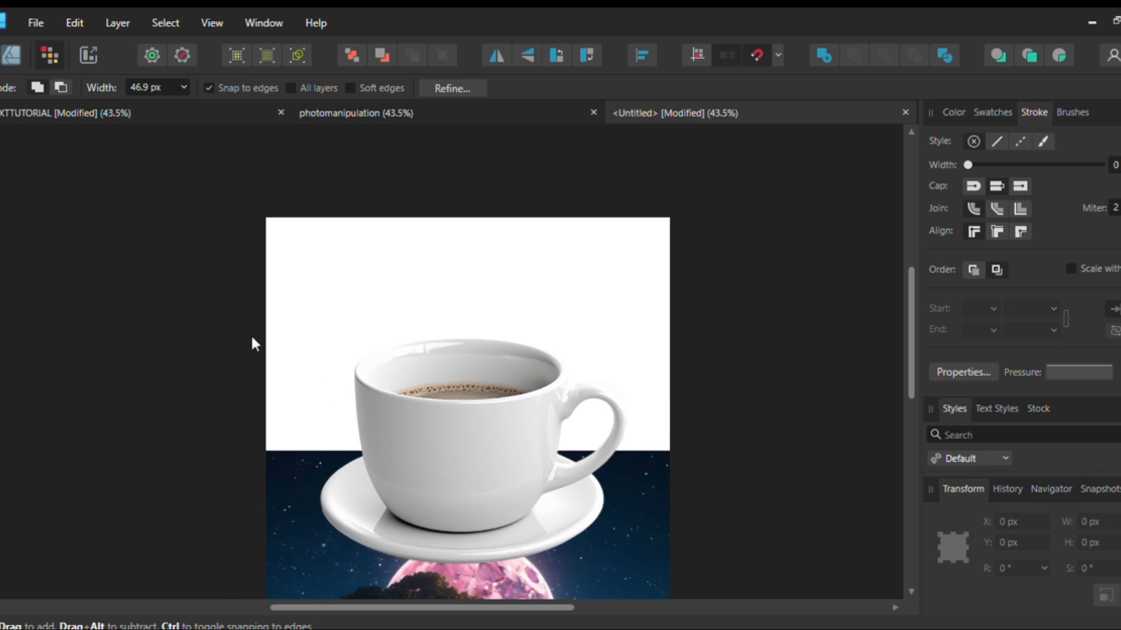
{"action": "mouse_move", "coordinate": [461, 439]}
{"action": "left_mouse_down"}
{"action": "mouse_move", "coordinate": [491, 495]}
{"action": "mouse_move", "coordinate": [428, 477]}
{"action": "mouse_move", "coordinate": [370, 430]}
{"action": "mouse_move", "coordinate": [367, 442]}
{"action": "mouse_move", "coordinate": [391, 495]}
{"action": "mouse_move", "coordinate": [462, 520]}
{"action": "mouse_move", "coordinate": [527, 501]}
{"action": "mouse_move", "coordinate": [560, 427]}
{"action": "mouse_move", "coordinate": [482, 428]}
{"action": "left_mouse_up"}
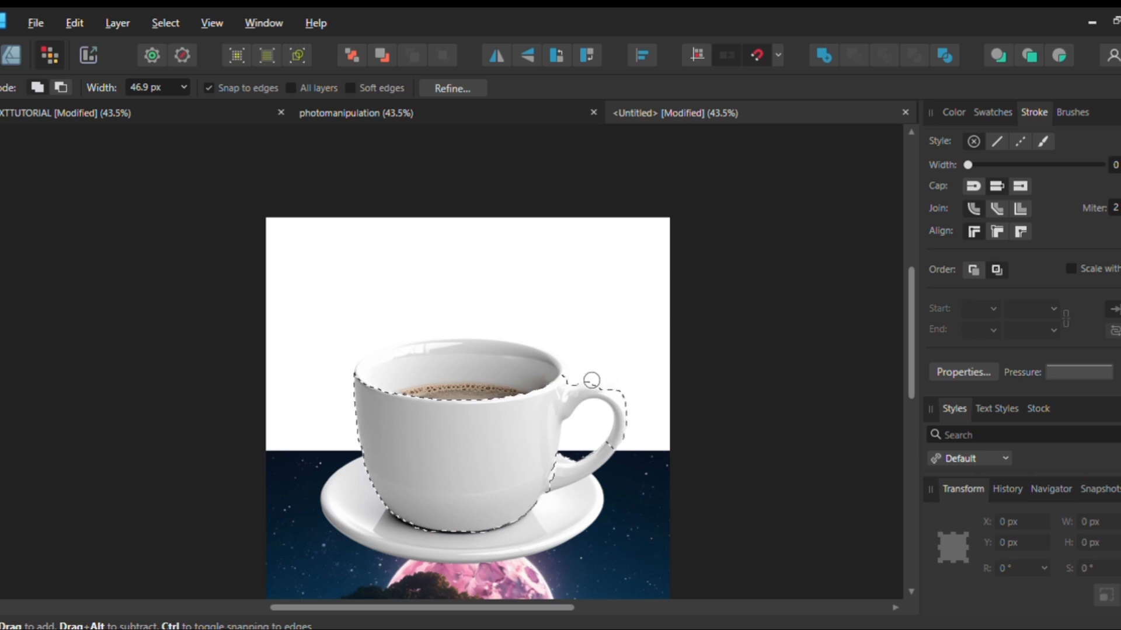
{"action": "mouse_move", "coordinate": [606, 407]}
{"action": "left_mouse_down"}
{"action": "mouse_move", "coordinate": [613, 420]}
{"action": "mouse_move", "coordinate": [607, 397]}
{"action": "mouse_move", "coordinate": [595, 430]}
{"action": "mouse_move", "coordinate": [610, 449]}
{"action": "mouse_move", "coordinate": [607, 409]}
{"action": "mouse_move", "coordinate": [591, 413]}
{"action": "mouse_move", "coordinate": [583, 440]}
{"action": "mouse_move", "coordinate": [602, 430]}
{"action": "mouse_move", "coordinate": [592, 415]}
{"action": "mouse_move", "coordinate": [572, 427]}
{"action": "mouse_move", "coordinate": [587, 453]}
{"action": "mouse_move", "coordinate": [576, 429]}
{"action": "left_mouse_up"}
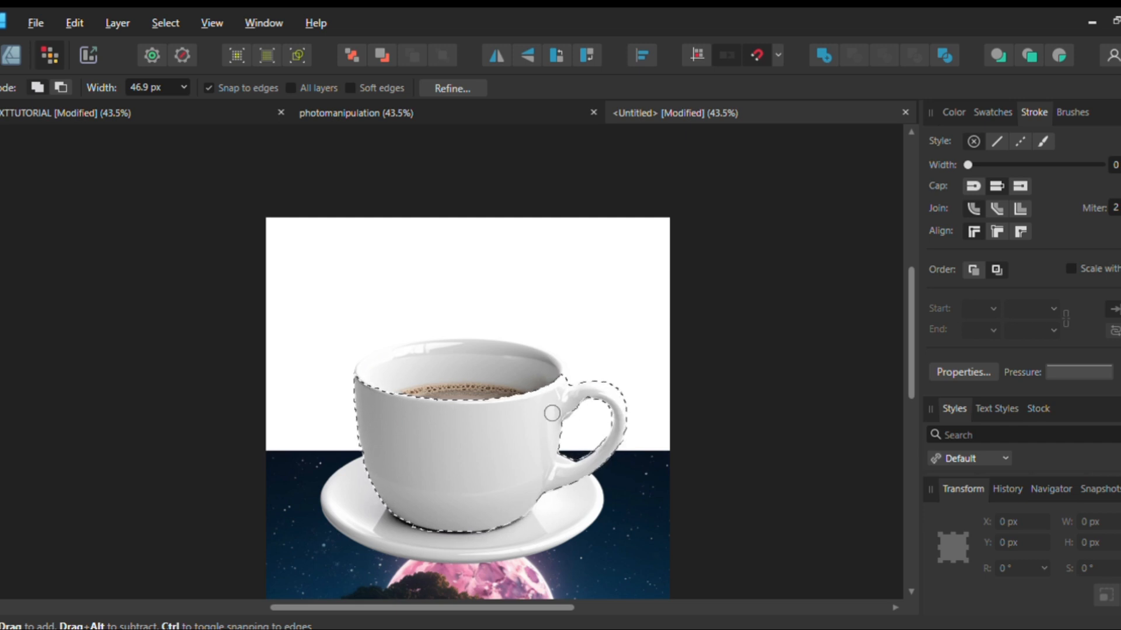
Refine the selection of the cup body and handle and output it as a separate pixel layer
{"action": "left_click", "coordinate": [453, 86]}
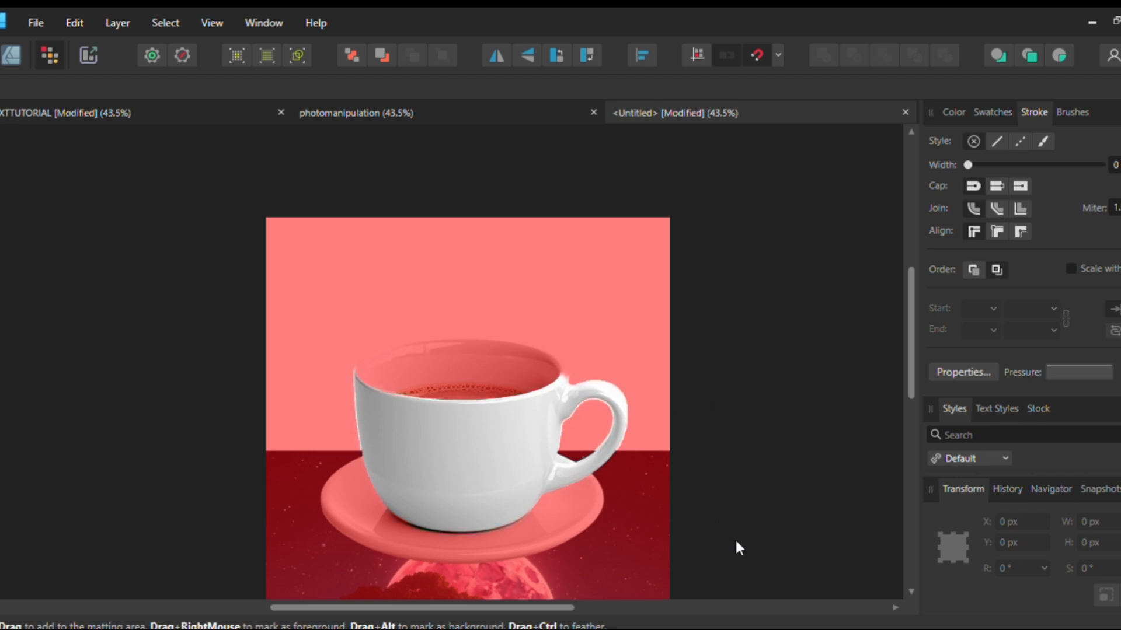
{"action": "left_click", "coordinate": [618, 491]}
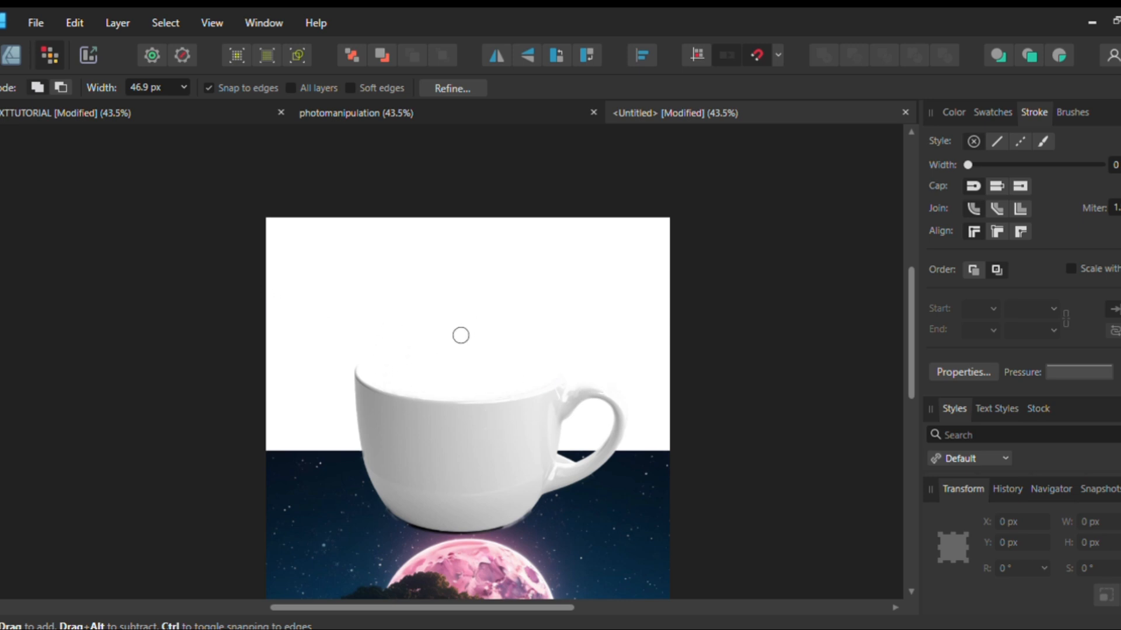
{"action": "key", "text": "ctrl+z"}
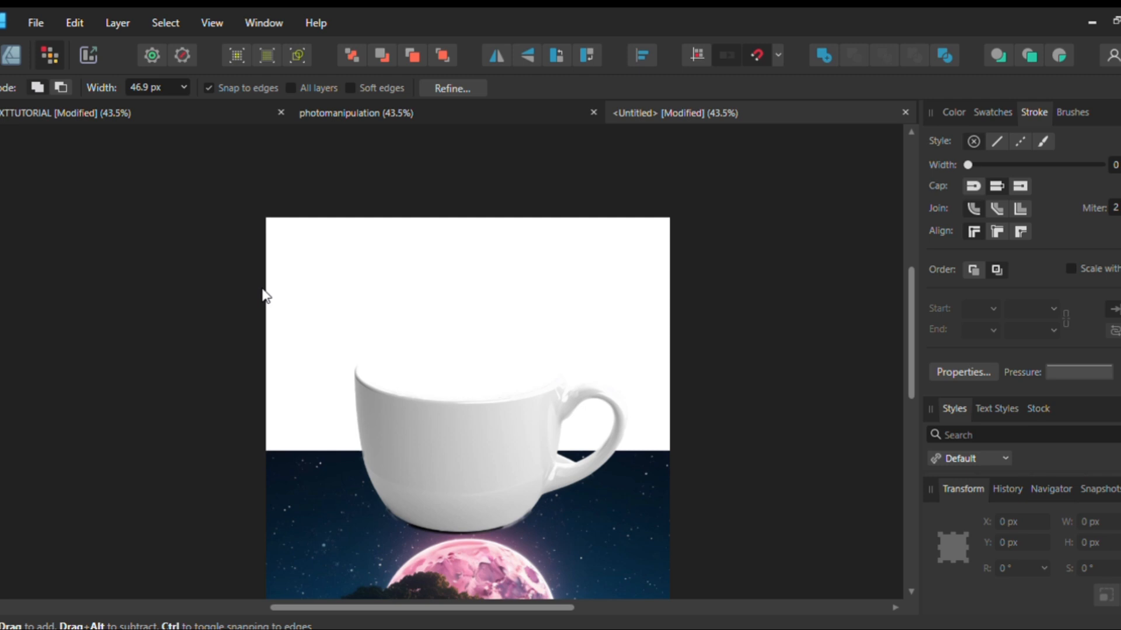
{"action": "key", "text": "ctrl+z"}
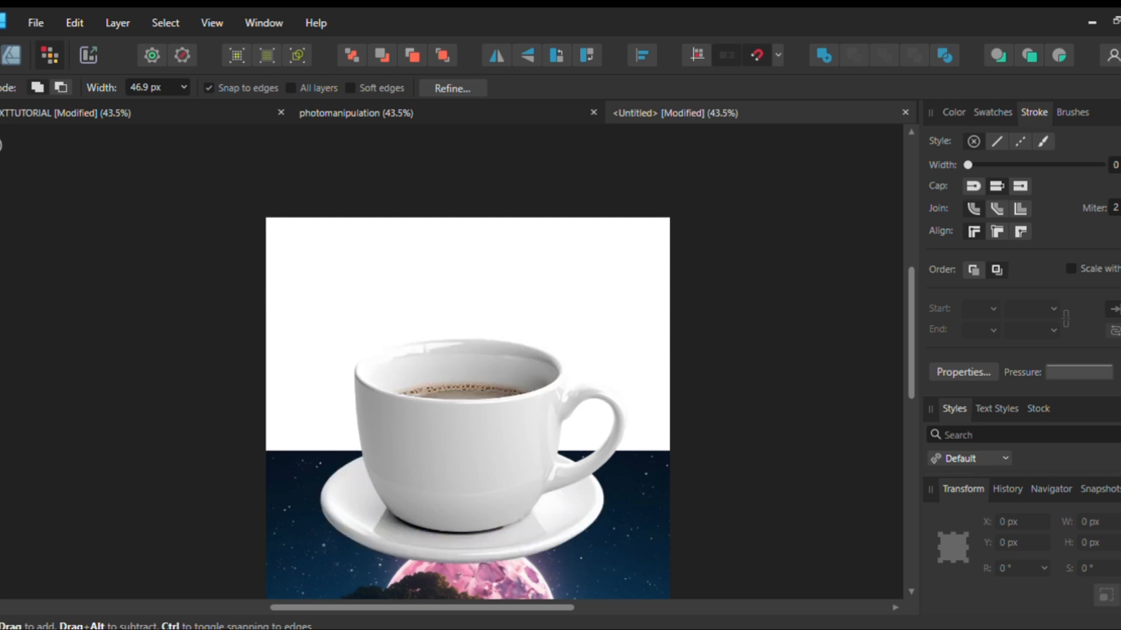
{"action": "left_click", "coordinate": [3, 170]}
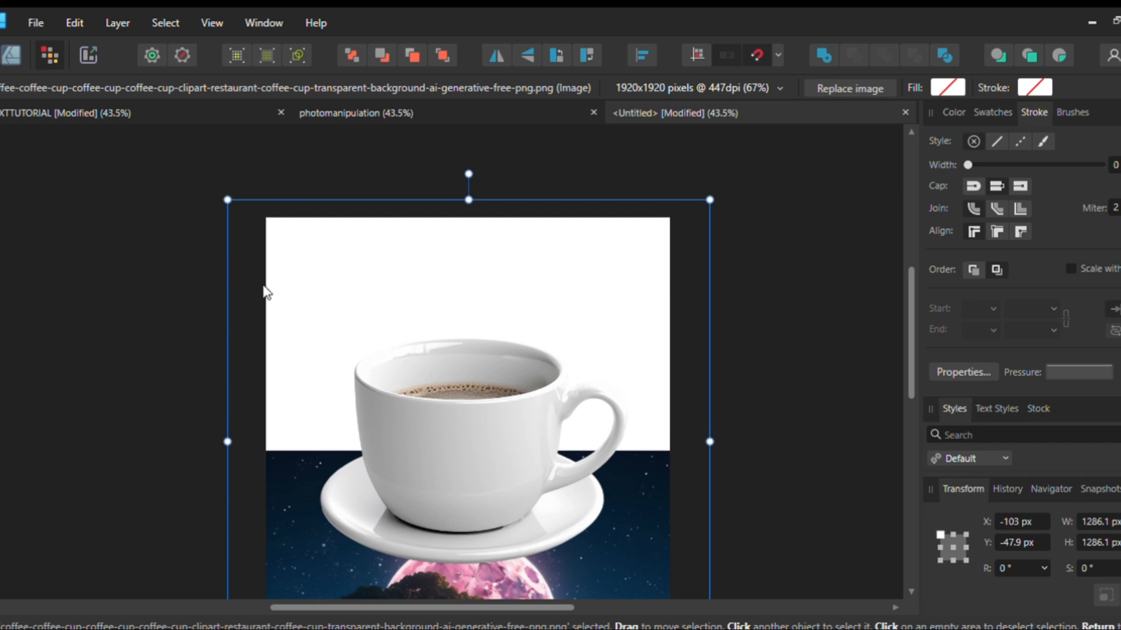
{"action": "left_click", "coordinate": [399, 165]}
{"action": "left_click", "coordinate": [434, 426]}
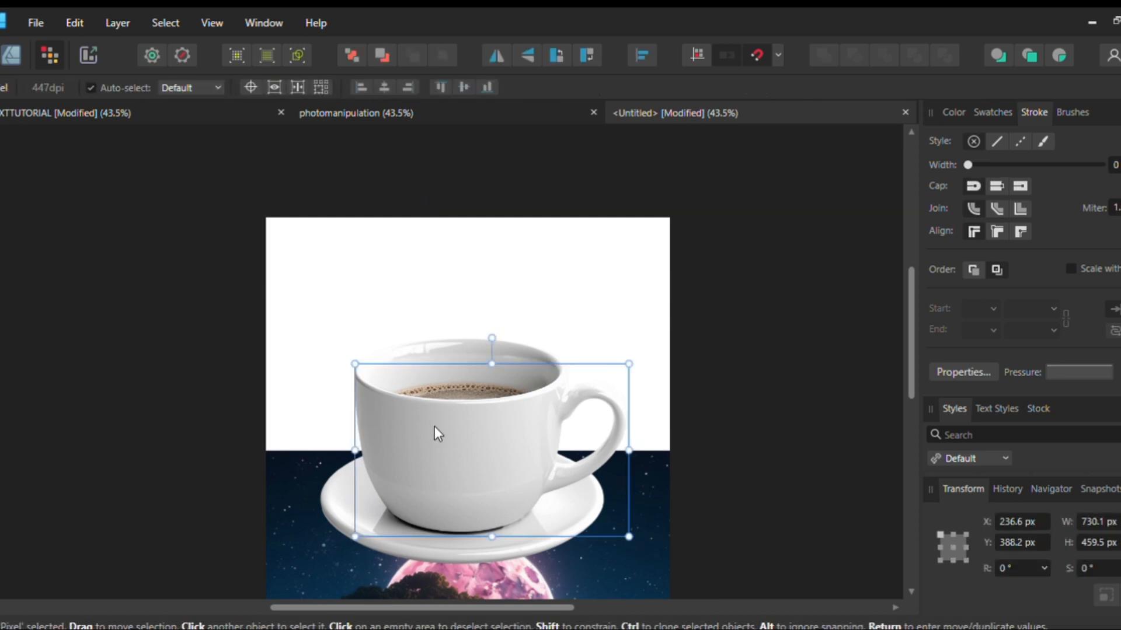
{"action": "left_click_drag", "start_coordinate": [434, 426], "coordinate": [436, 435]}
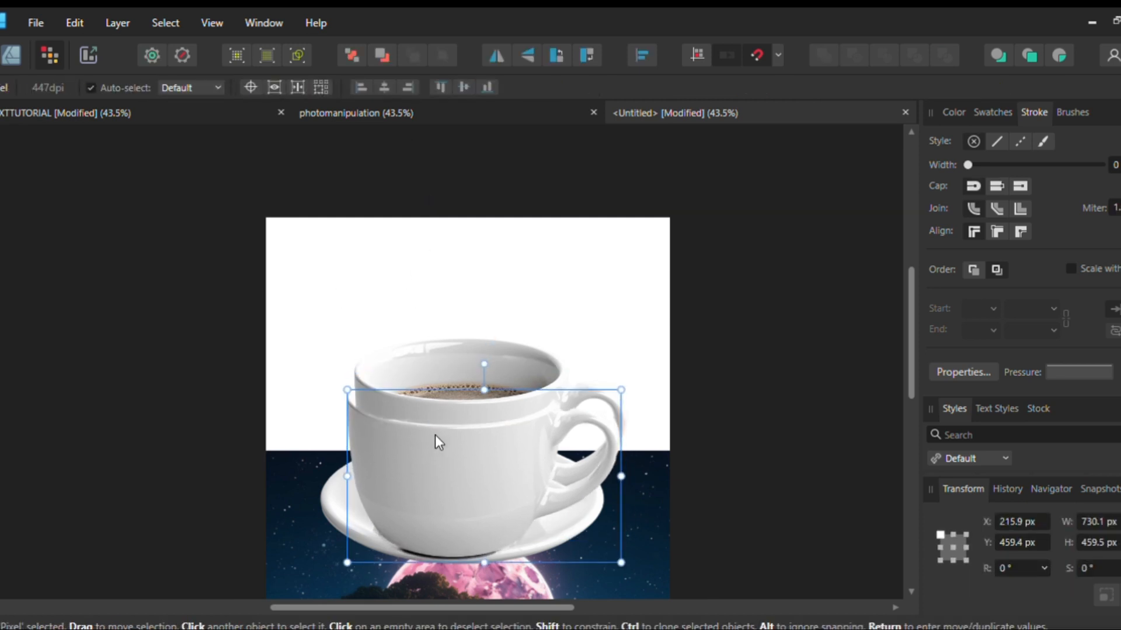
{"action": "left_click", "coordinate": [476, 584]}
{"action": "left_click_drag", "start_coordinate": [475, 585], "coordinate": [481, 474]}
{"action": "key", "text": "ctrl+z"}
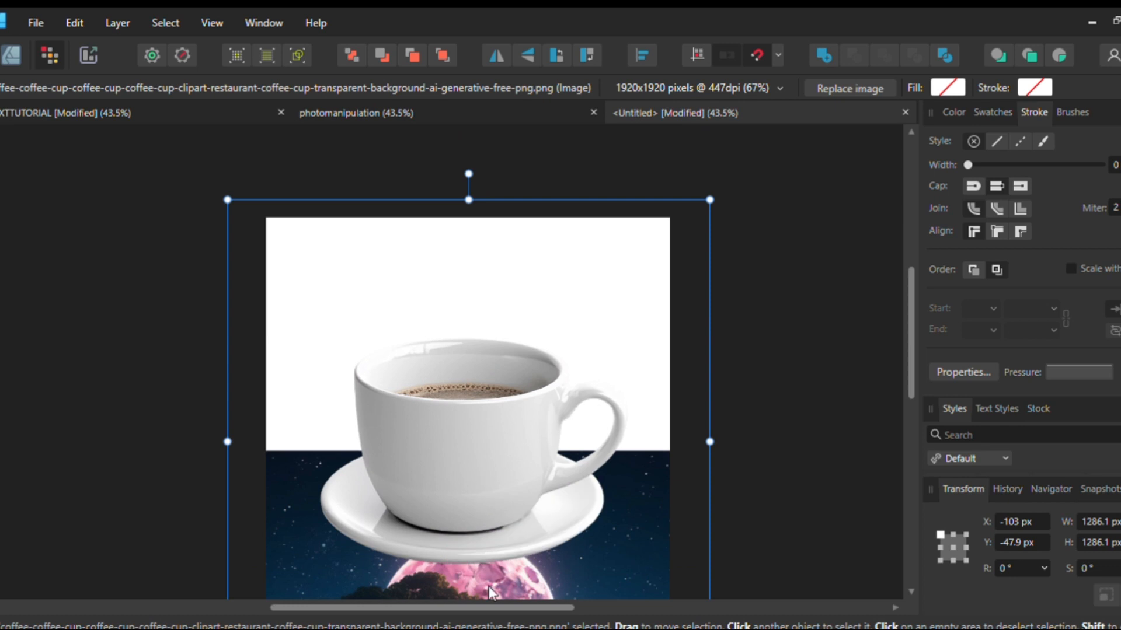
{"action": "key", "text": "ctrl+z"}
{"action": "key", "text": "ctrl+z"}
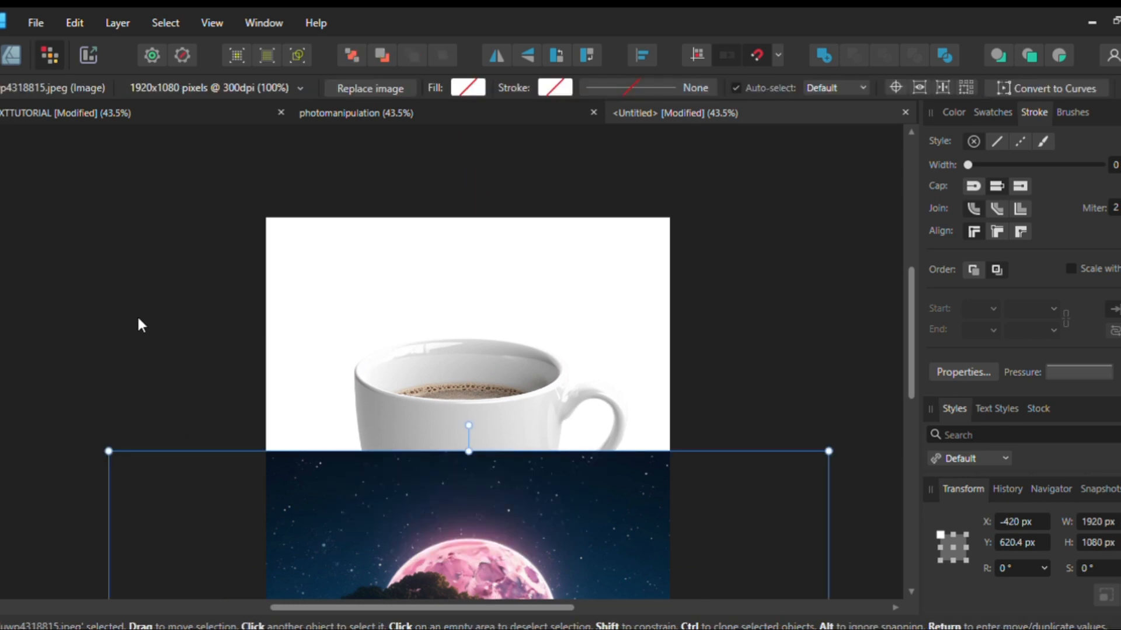
Clip the moonlit island image inside the cup cut-out, scale it to about 1294 × 728 px and centre the moon on the cup
{"action": "left_click_drag", "start_coordinate": [506, 575], "coordinate": [487, 304]}
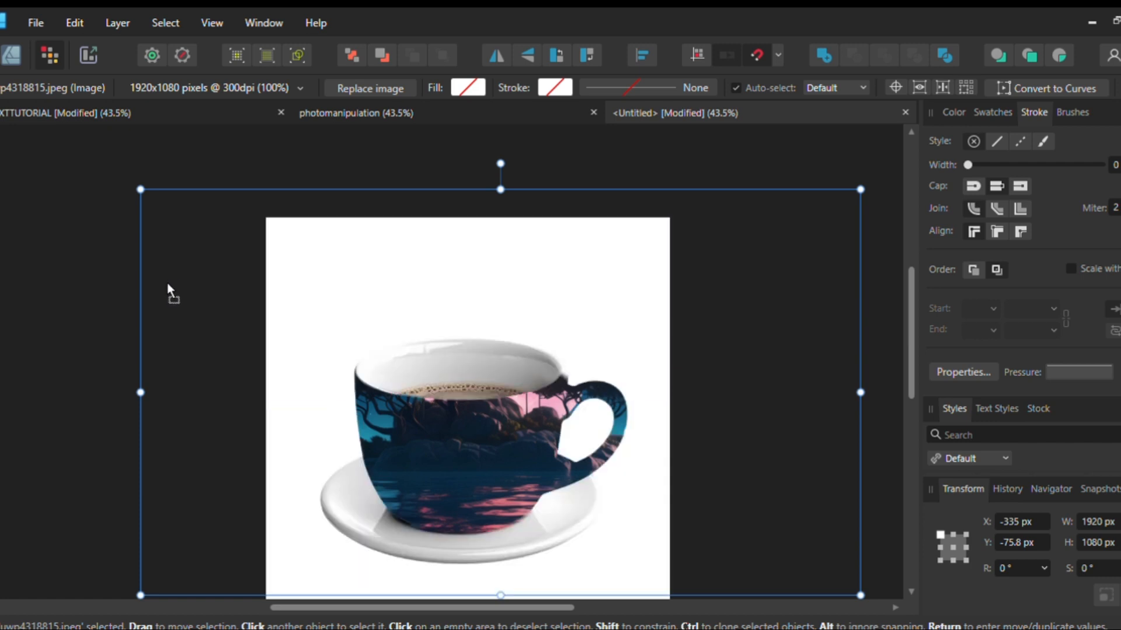
{"action": "left_click_drag", "start_coordinate": [426, 441], "coordinate": [430, 487]}
{"action": "scroll", "coordinate": [438, 482], "scroll_direction": "down", "scroll_amount": 3}
{"action": "left_click_drag", "start_coordinate": [663, 365], "coordinate": [592, 378]}
{"action": "scroll", "coordinate": [446, 417], "scroll_direction": "up", "scroll_amount": 5}
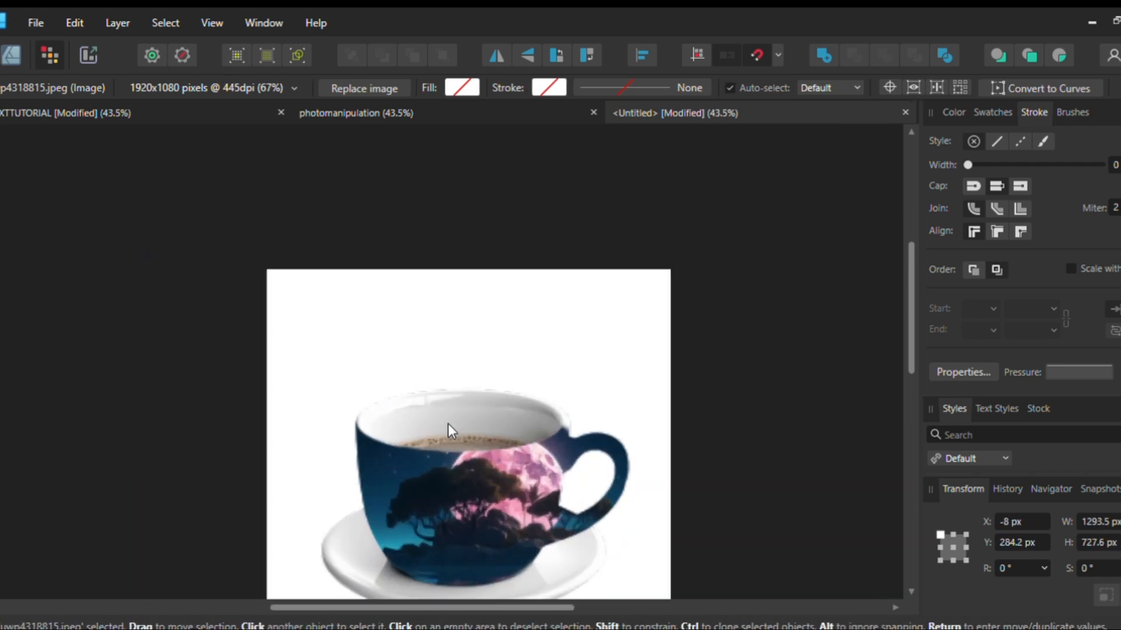
{"action": "left_click_drag", "start_coordinate": [523, 476], "coordinate": [483, 502]}
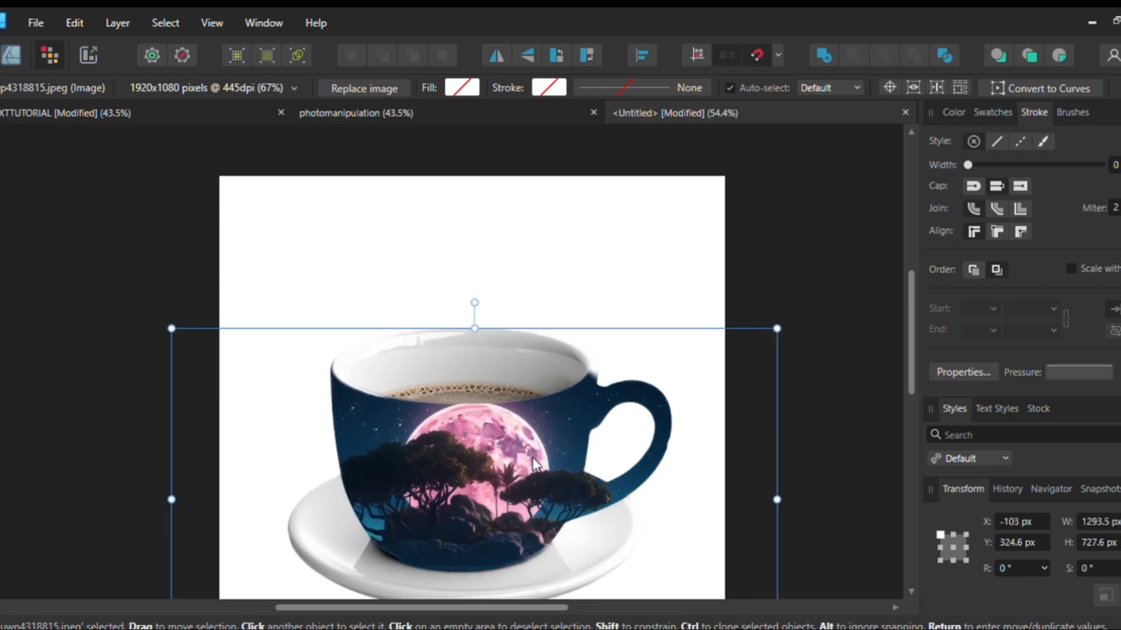
Undo the island image's scaling, clipping and the cup cut-out, back to the active selection of the cup body and handle
{"action": "key", "text": "ctrl+z"}
{"action": "key", "text": "ctrl+z"}
{"action": "key", "text": "ctrl+z"}
{"action": "key", "text": "ctrl+z"}
{"action": "key", "text": "ctrl+z"}
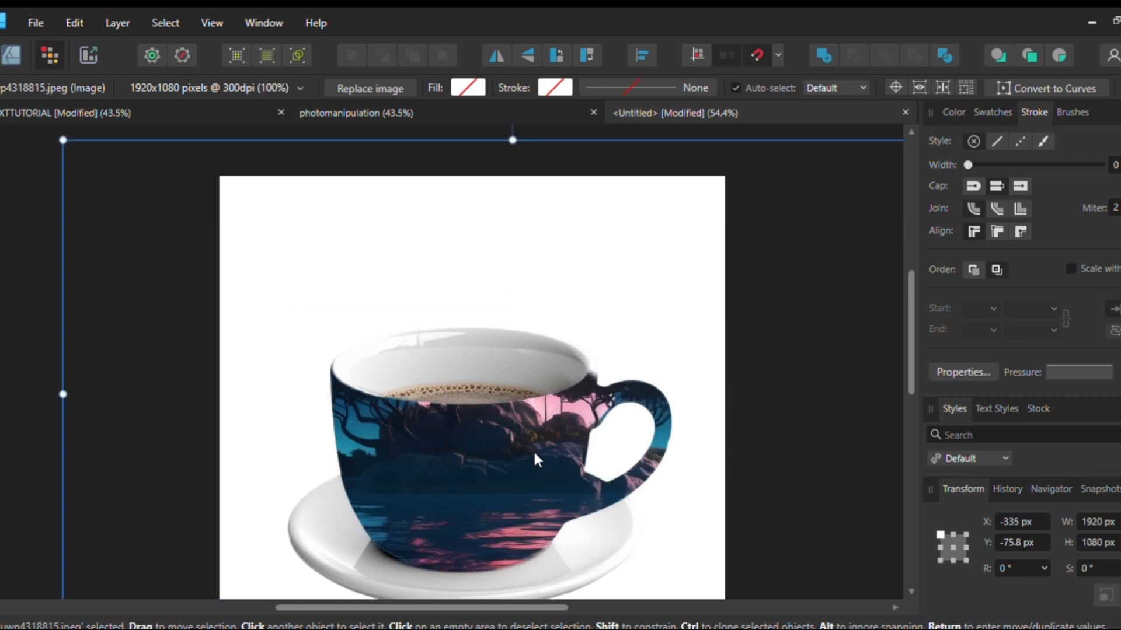
{"action": "key", "text": "ctrl+z"}
{"action": "key", "text": "ctrl+z"}
{"action": "key", "text": "ctrl+z"}
{"action": "key", "text": "ctrl+z"}
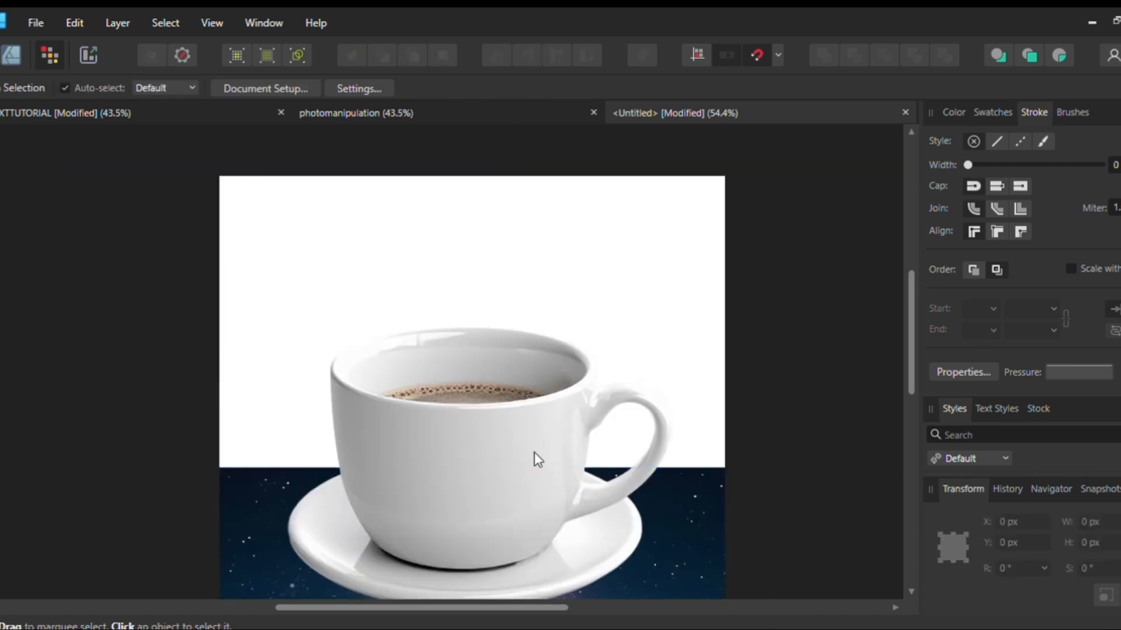
{"action": "key", "text": "ctrl+z"}
{"action": "key", "text": "ctrl+z"}
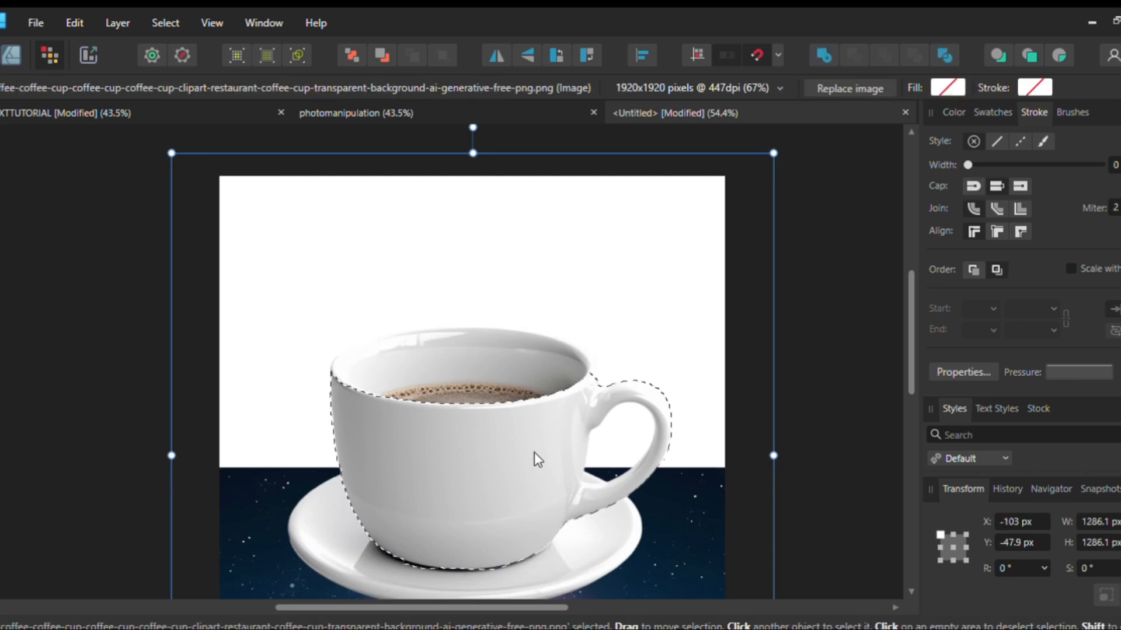
Reduce the Selection Brush width to 9.2 px and extend the cup selection over the handle joint and the adjoining rim
{"action": "left_click", "coordinate": [0, 248]}
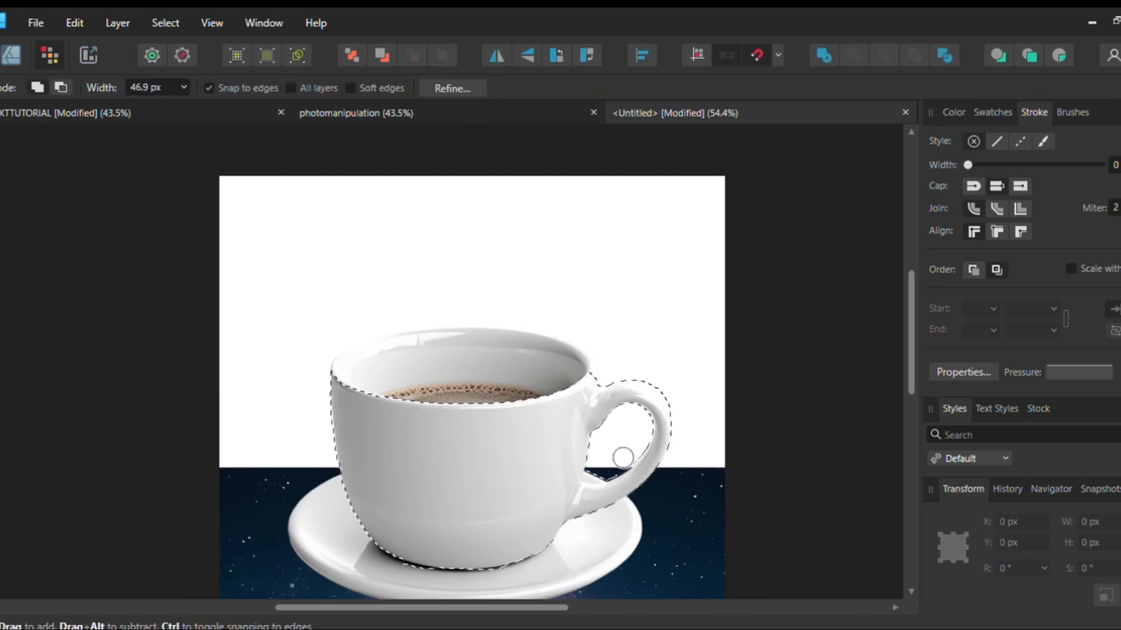
{"action": "scroll", "coordinate": [625, 437], "scroll_direction": "up", "scroll_amount": 3}
{"action": "scroll", "coordinate": [663, 416], "scroll_direction": "up", "scroll_amount": 2}
{"action": "left_click_drag", "start_coordinate": [607, 405], "coordinate": [509, 439]}
{"action": "key", "text": "bracketleft"}
{"action": "key", "text": "bracketleft"}
{"action": "key", "text": "bracketleft"}
{"action": "key", "text": "bracketleft"}
{"action": "key", "text": "bracketleft"}
{"action": "key", "text": "bracketleft"}
{"action": "key", "text": "bracketleft"}
{"action": "key", "text": "bracketleft"}
{"action": "key", "text": "bracketleft"}
{"action": "key", "text": "bracketleft"}
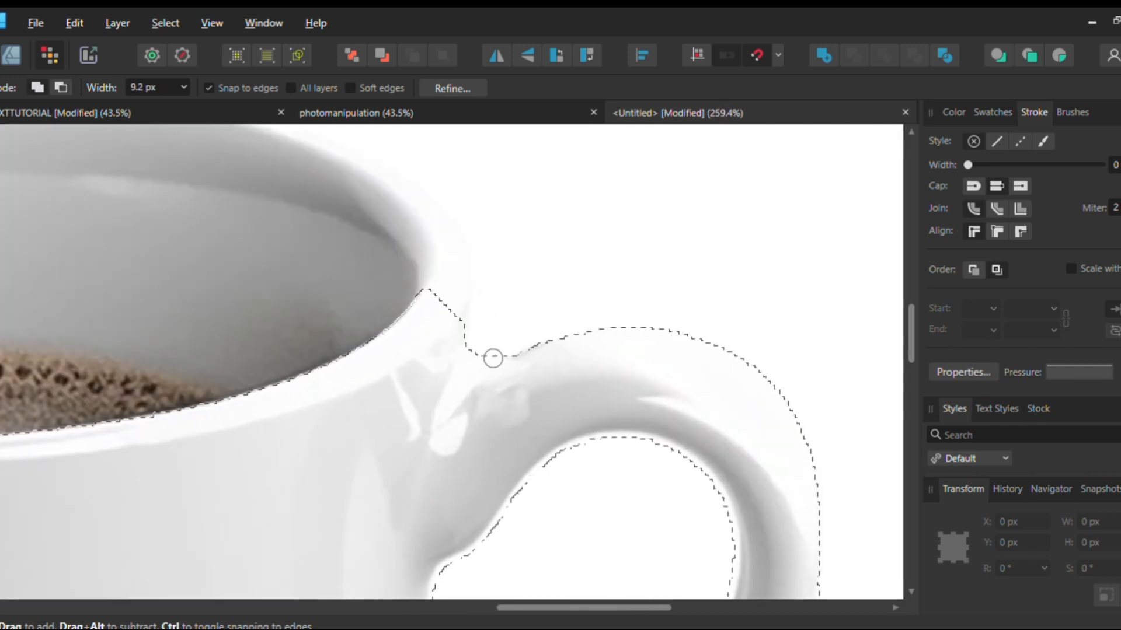
{"action": "mouse_move", "coordinate": [483, 358]}
{"action": "left_mouse_down"}
{"action": "mouse_move", "coordinate": [465, 391]}
{"action": "mouse_move", "coordinate": [421, 229]}
{"action": "mouse_move", "coordinate": [385, 195]}
{"action": "mouse_move", "coordinate": [364, 226]}
{"action": "mouse_move", "coordinate": [380, 178]}
{"action": "mouse_move", "coordinate": [399, 172]}
{"action": "mouse_move", "coordinate": [437, 199]}
{"action": "mouse_move", "coordinate": [471, 251]}
{"action": "mouse_move", "coordinate": [385, 188]}
{"action": "mouse_move", "coordinate": [381, 219]}
{"action": "left_mouse_up"}
Extend the selection along the cup's back rim, from the handle side around to the opposite edge
{"action": "scroll", "coordinate": [382, 220], "scroll_direction": "down", "scroll_amount": 4}
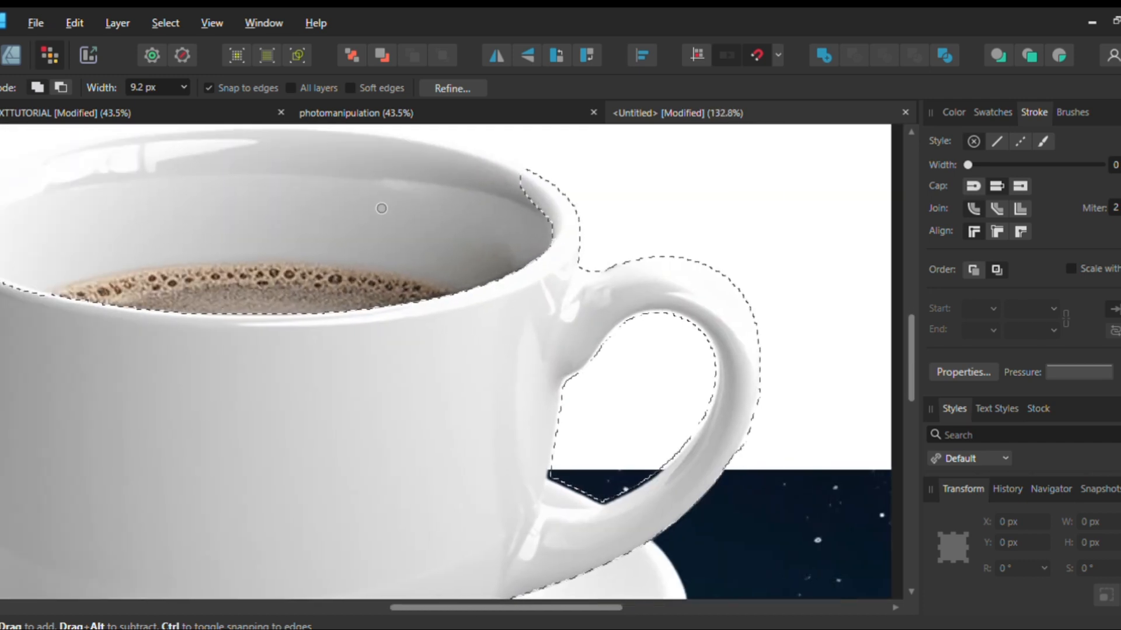
{"action": "mouse_move", "coordinate": [521, 188]}
{"action": "left_mouse_down"}
{"action": "mouse_move", "coordinate": [484, 163]}
{"action": "mouse_move", "coordinate": [336, 146]}
{"action": "left_mouse_up"}
{"action": "scroll", "coordinate": [317, 163], "scroll_direction": "down", "scroll_amount": 3}
{"action": "scroll", "coordinate": [317, 163], "scroll_direction": "left", "scroll_amount": 2}
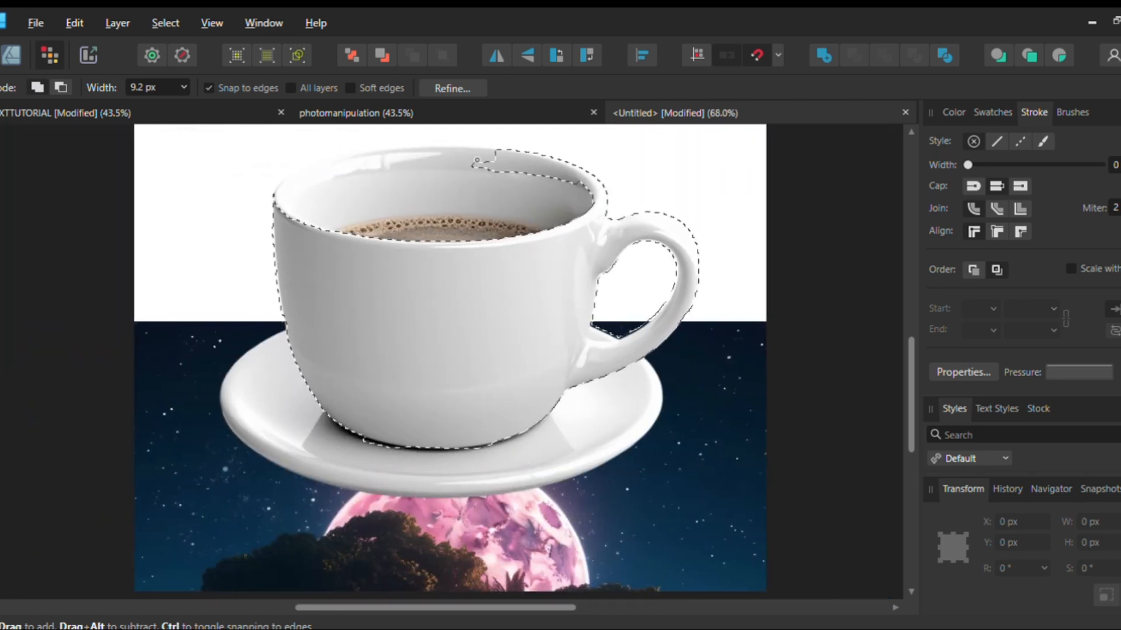
{"action": "scroll", "coordinate": [478, 163], "scroll_direction": "up", "scroll_amount": 1}
{"action": "left_click_drag", "start_coordinate": [493, 228], "coordinate": [338, 244]}
{"action": "scroll", "coordinate": [339, 245], "scroll_direction": "left", "scroll_amount": 2}
{"action": "left_click_drag", "start_coordinate": [494, 240], "coordinate": [427, 274]}
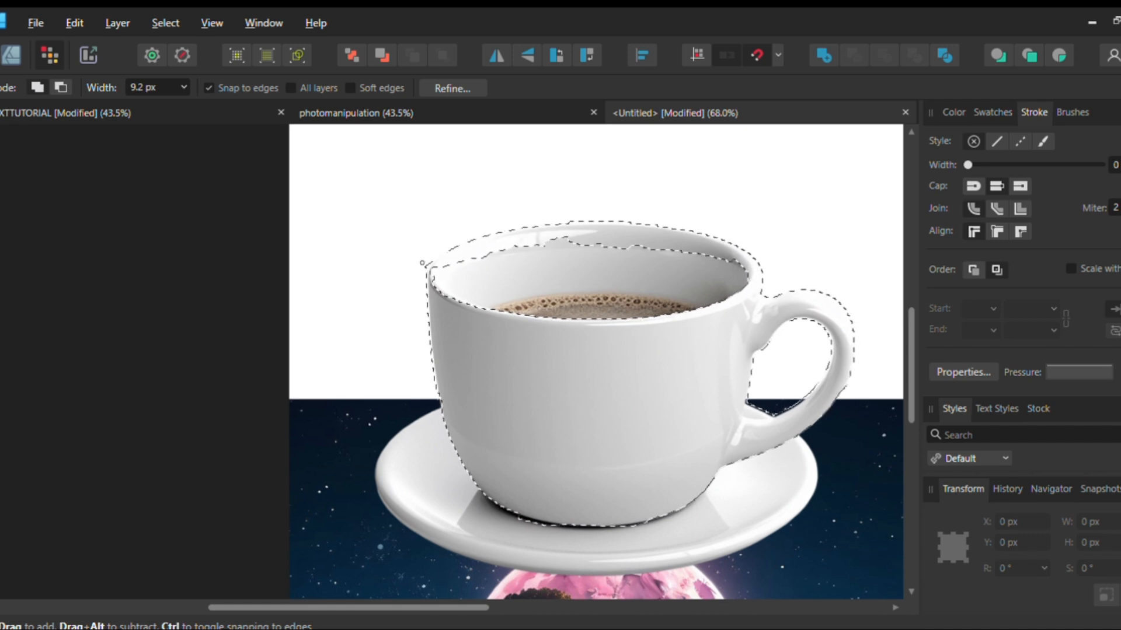
{"action": "left_click_drag", "start_coordinate": [442, 267], "coordinate": [435, 272]}
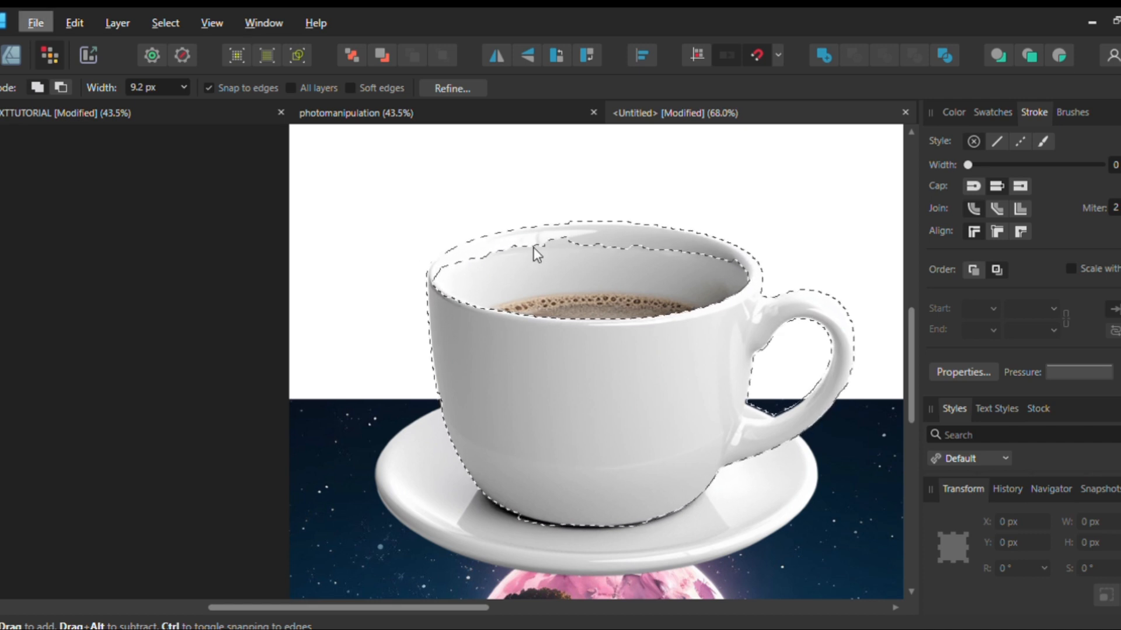
Smooth the inner edge of the selection along the cup's back rim with the Selection Brush
{"action": "scroll", "coordinate": [536, 242], "scroll_direction": "right", "scroll_amount": 3}
{"action": "mouse_move", "coordinate": [523, 236]}
{"action": "left_mouse_down"}
{"action": "mouse_move", "coordinate": [454, 244]}
{"action": "mouse_move", "coordinate": [590, 242]}
{"action": "left_mouse_up"}
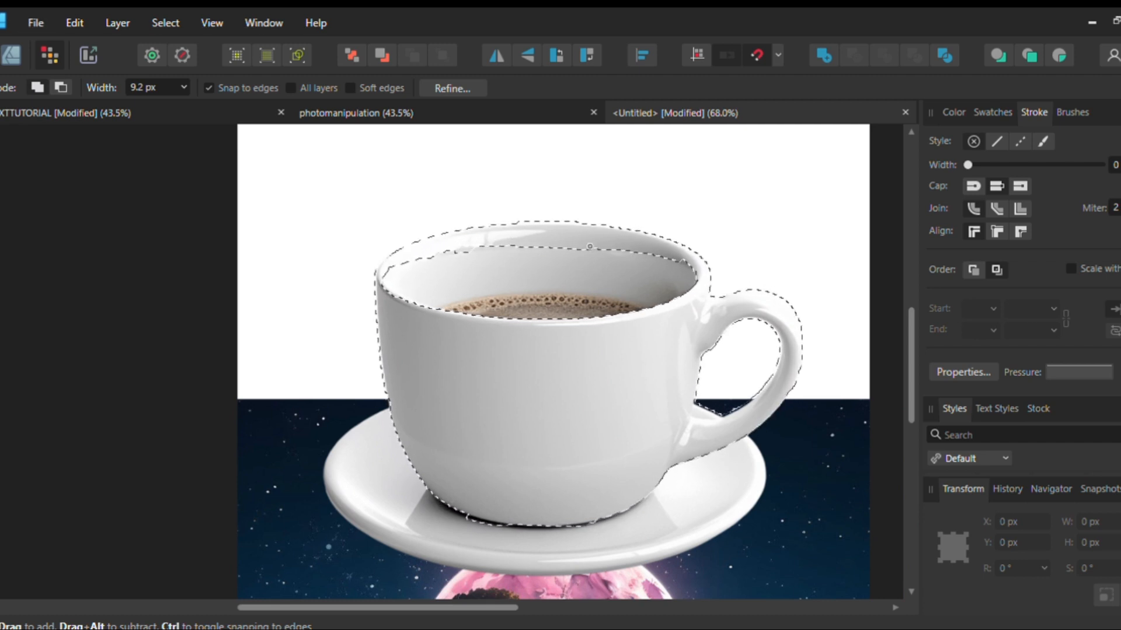
{"action": "scroll", "coordinate": [607, 247], "scroll_direction": "right", "scroll_amount": 2}
{"action": "scroll", "coordinate": [577, 251], "scroll_direction": "up", "scroll_amount": 2}
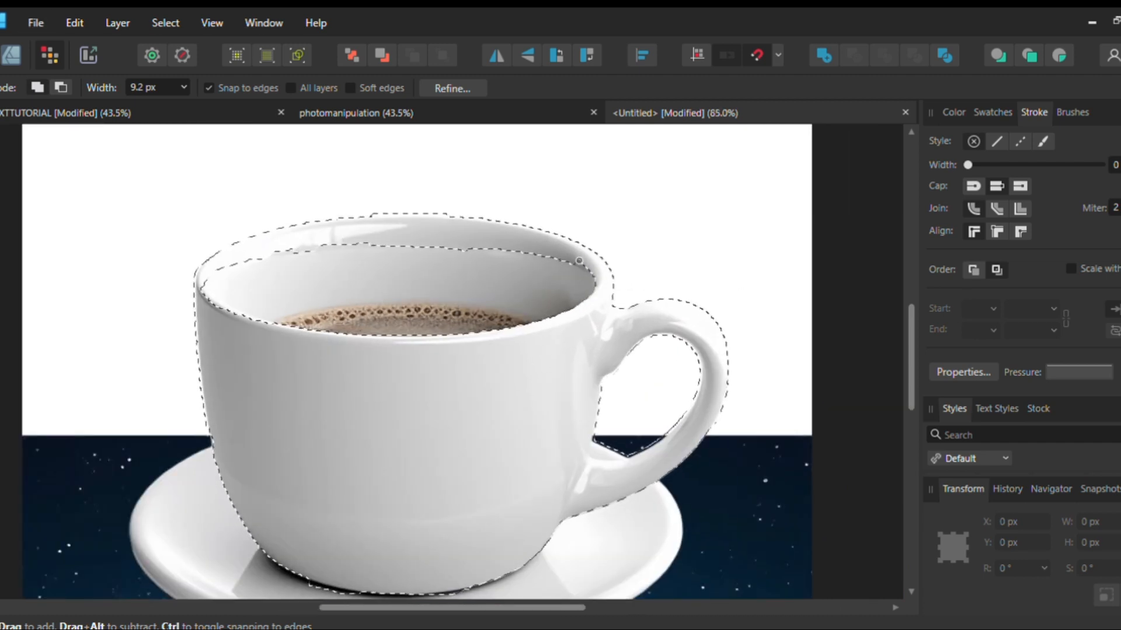
{"action": "scroll", "coordinate": [576, 259], "scroll_direction": "down", "scroll_amount": 4}
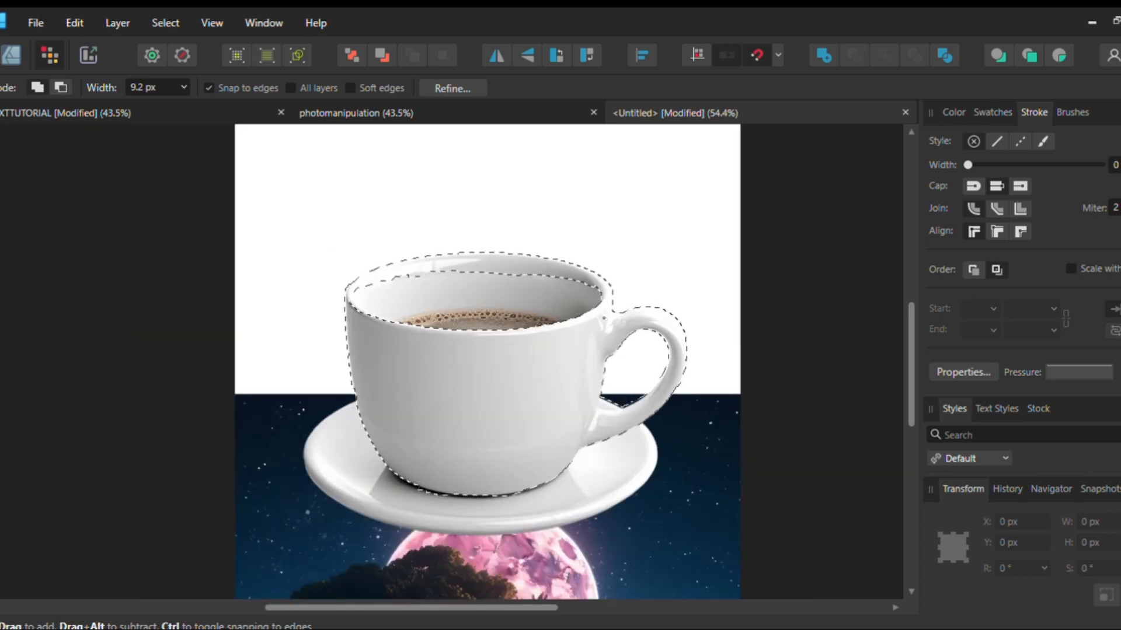
Refine the selection of the cup body, back rim and handle, output it as a separate cut-out and show the original cup image again
{"action": "scroll", "coordinate": [594, 316], "scroll_direction": "up", "scroll_amount": 1}
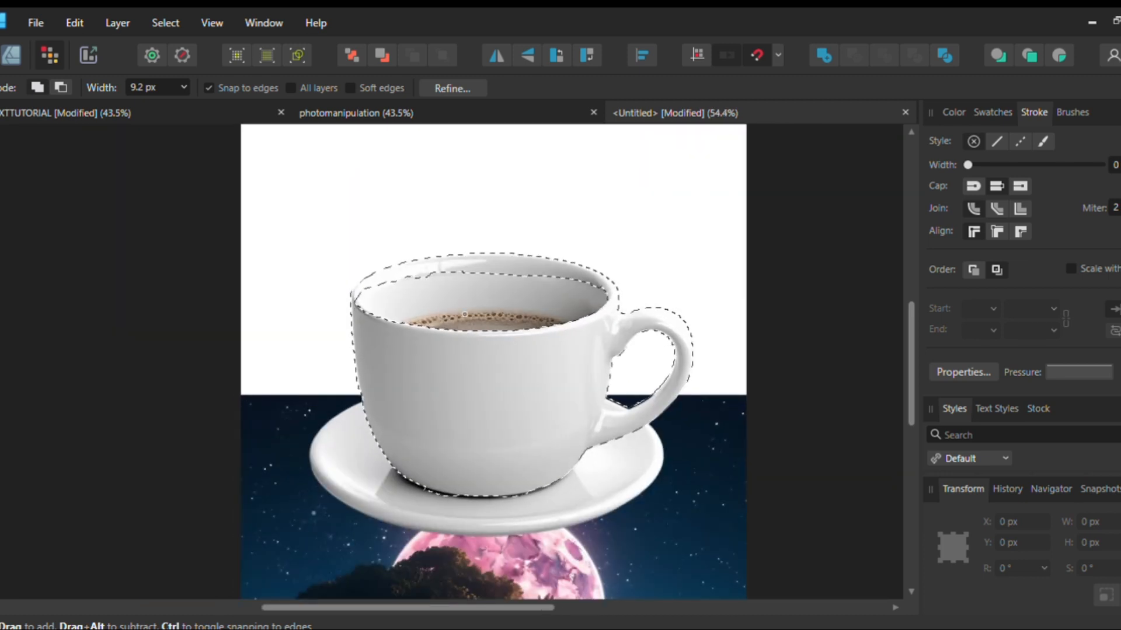
{"action": "left_click", "coordinate": [432, 86]}
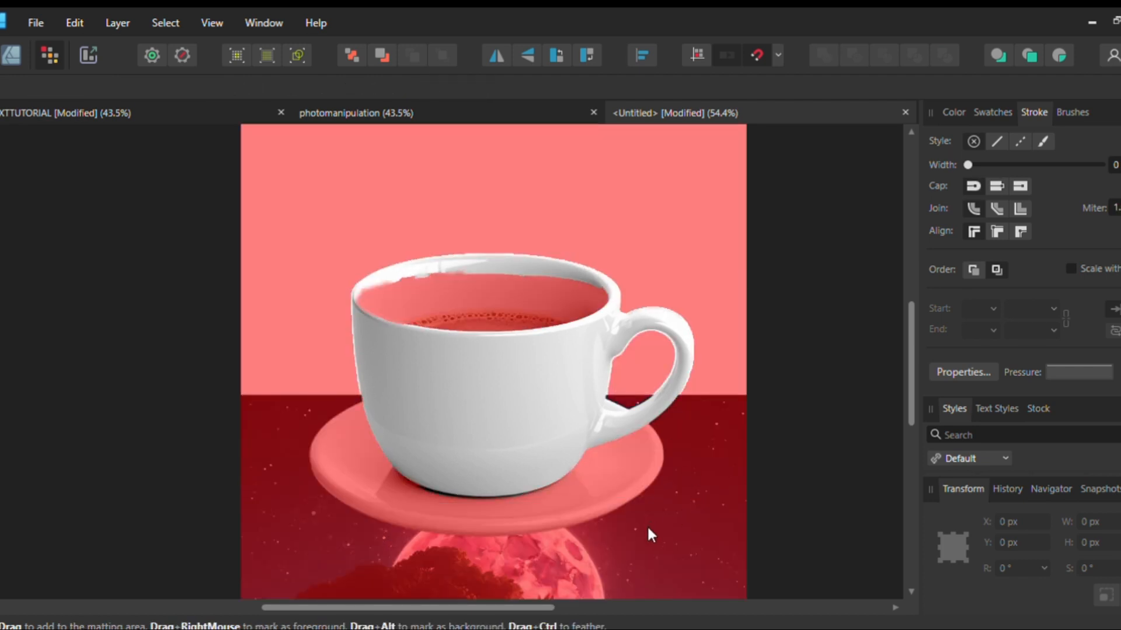
{"action": "left_click", "coordinate": [809, 548]}
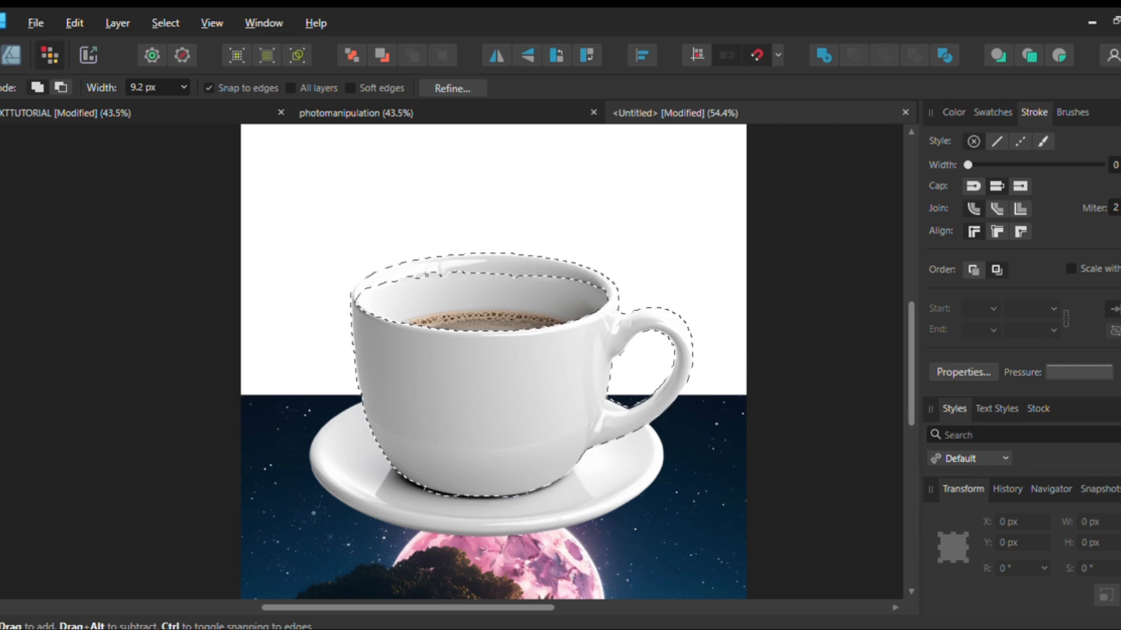
{"action": "left_click", "coordinate": [452, 86]}
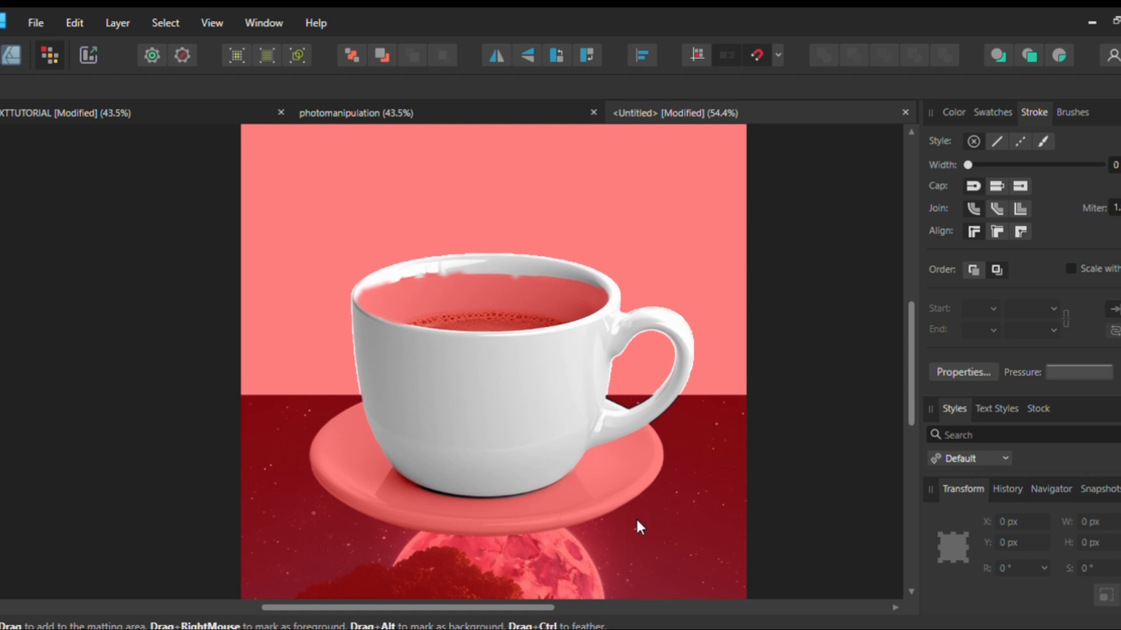
{"action": "left_click", "coordinate": [738, 550]}
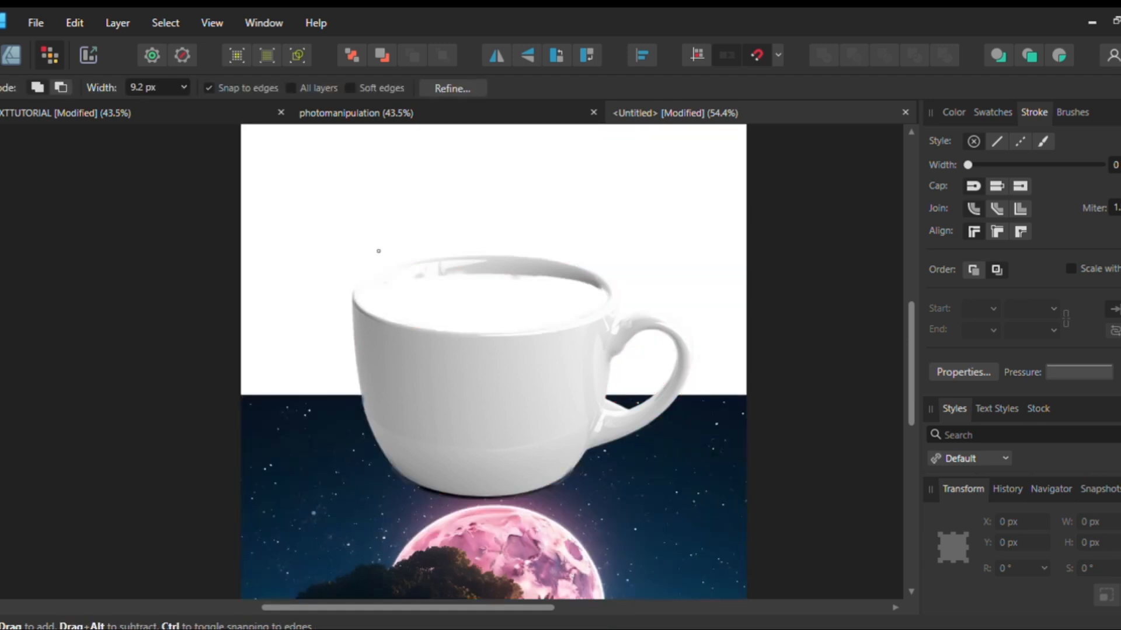
{"action": "key", "text": "v"}
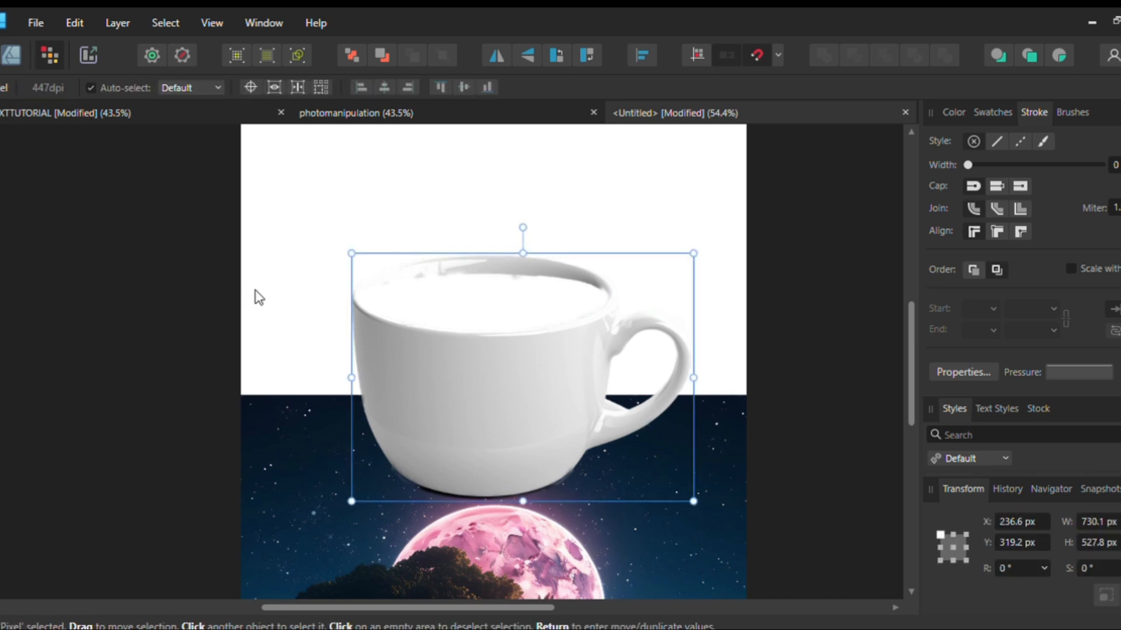
{"action": "key", "text": "ctrl+z"}
{"action": "left_click", "coordinate": [393, 548]}
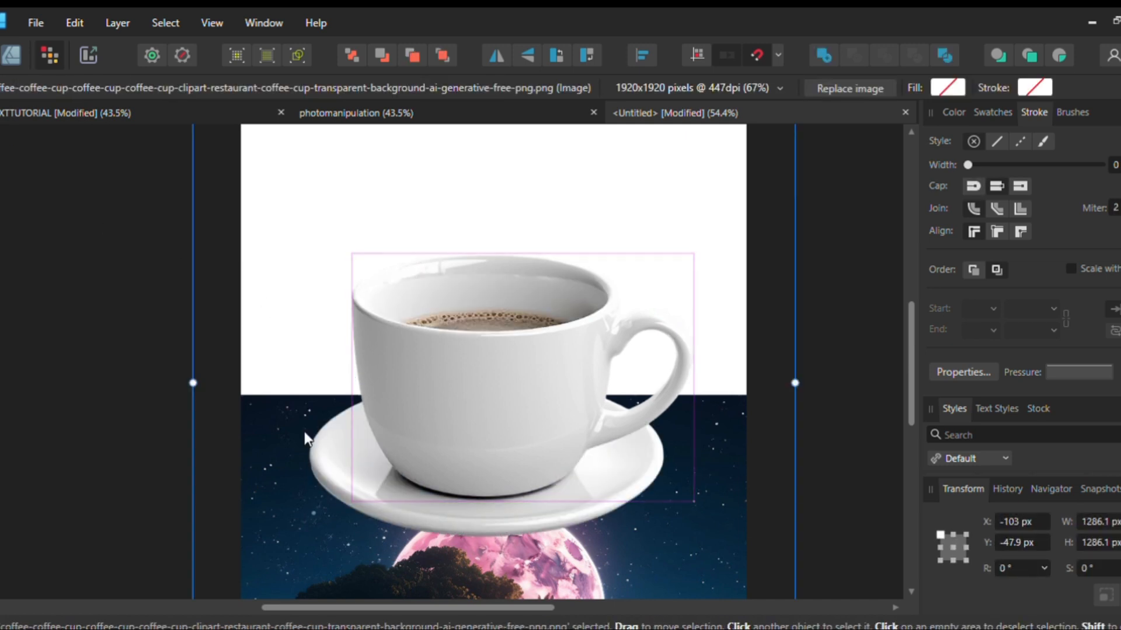
Bring the island image above the cup, clip it inside the cup cut-out and move it up over the cup body
{"action": "key", "text": "ctrl+["}
{"action": "left_click", "coordinate": [126, 317]}
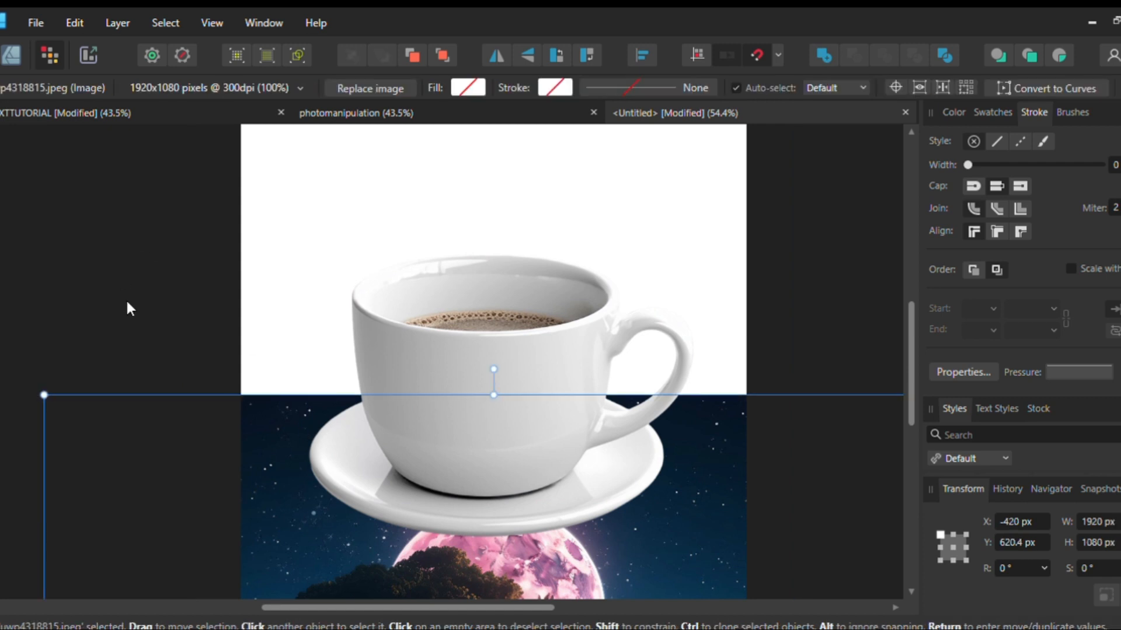
{"action": "key", "text": "ctrl+]"}
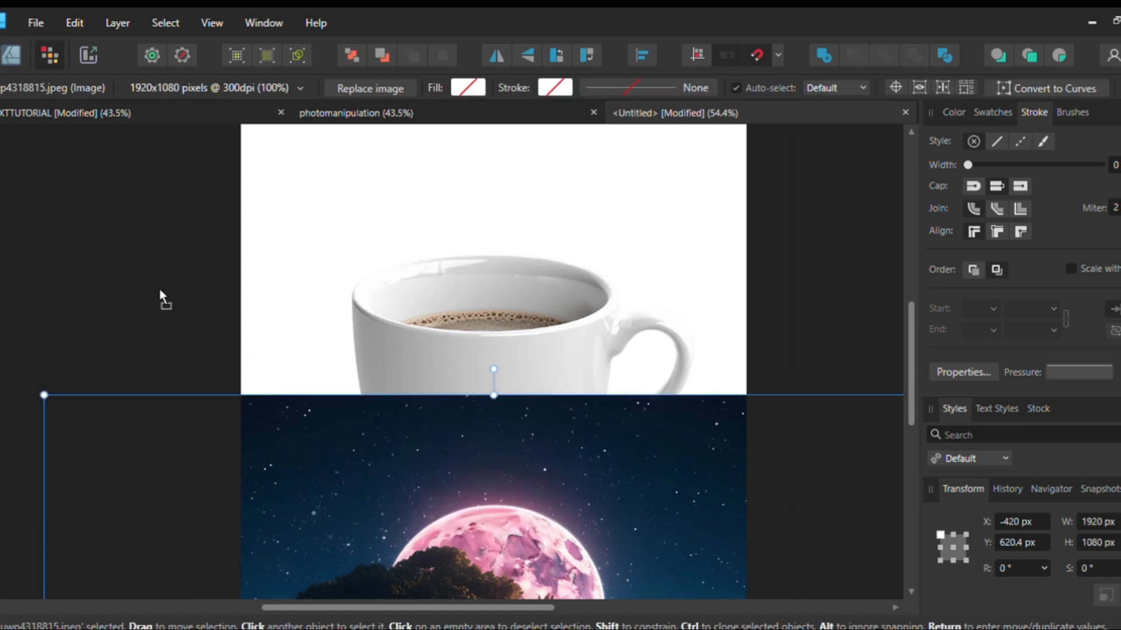
{"action": "key", "text": "ctrl+["}
{"action": "key", "text": "ctrl+i"}
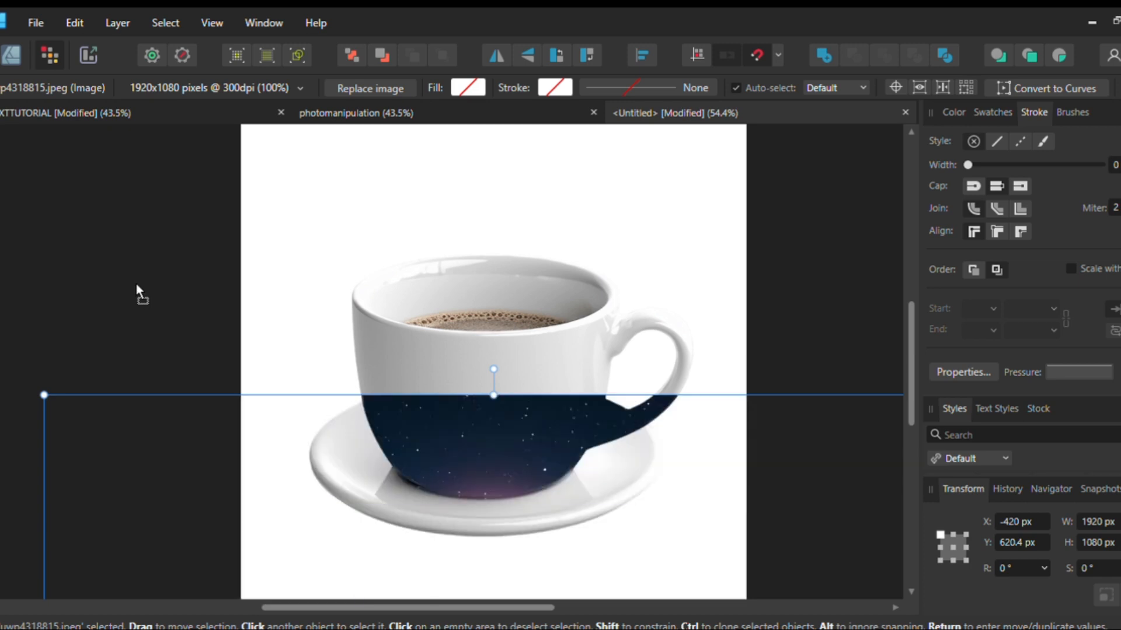
{"action": "left_click_drag", "start_coordinate": [472, 473], "coordinate": [476, 287]}
Undo the clipping, the cut-out and the back-rim additions, back to the active selection of the cup body and handle
{"action": "key", "text": "ctrl+z"}
{"action": "key", "text": "ctrl+z"}
{"action": "key", "text": "ctrl+z"}
{"action": "key", "text": "ctrl+z"}
{"action": "left_click", "coordinate": [476, 286]}
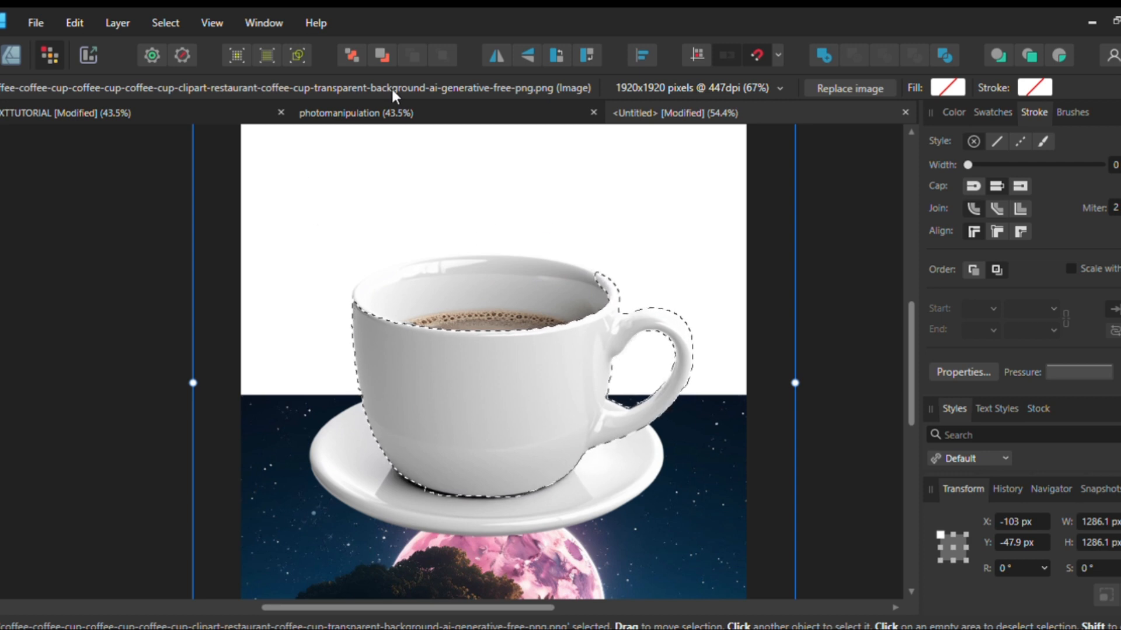
Refine the selection of the cup body and handle, output it as a separate cut-out and show the original cup image beneath it
{"action": "key", "text": "w"}
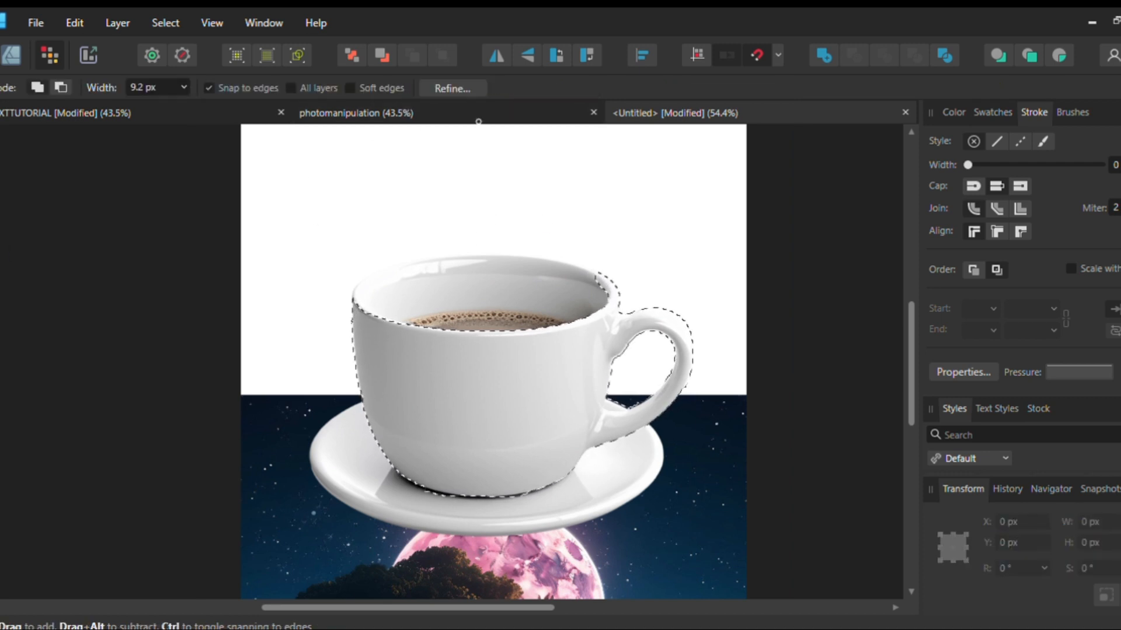
{"action": "left_click", "coordinate": [450, 86]}
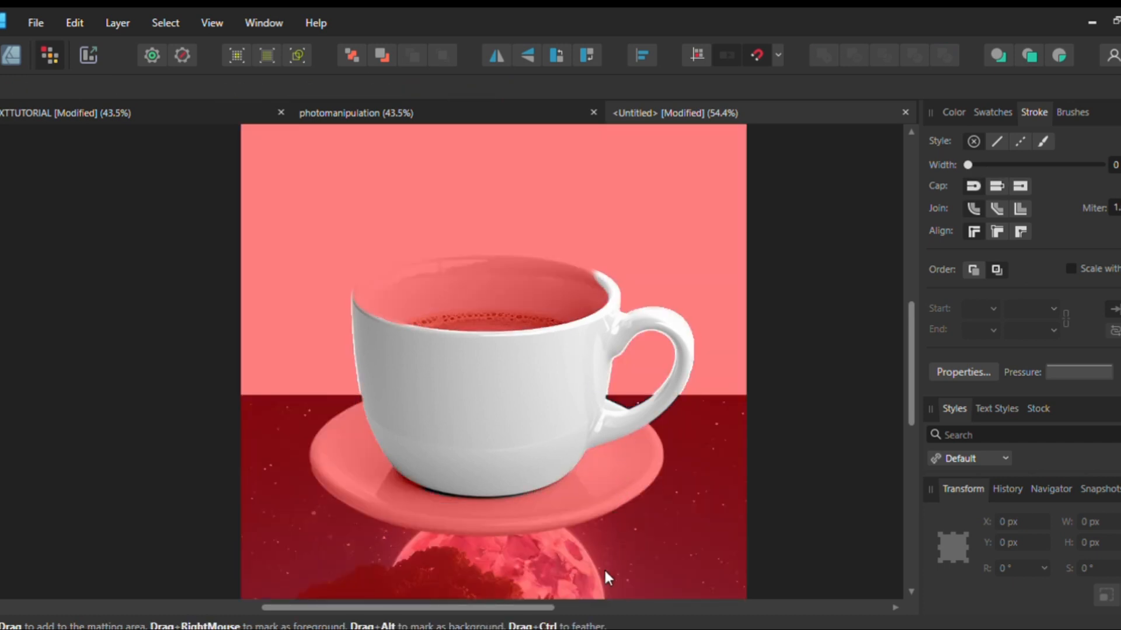
{"action": "left_click", "coordinate": [742, 551]}
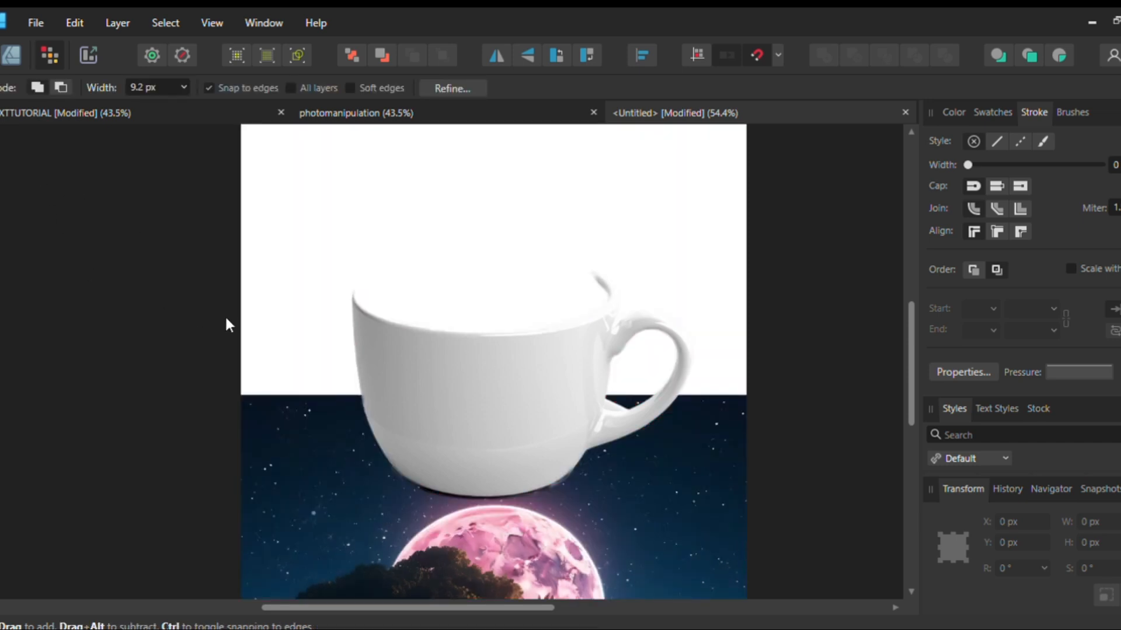
{"action": "key", "text": "ctrl+z"}
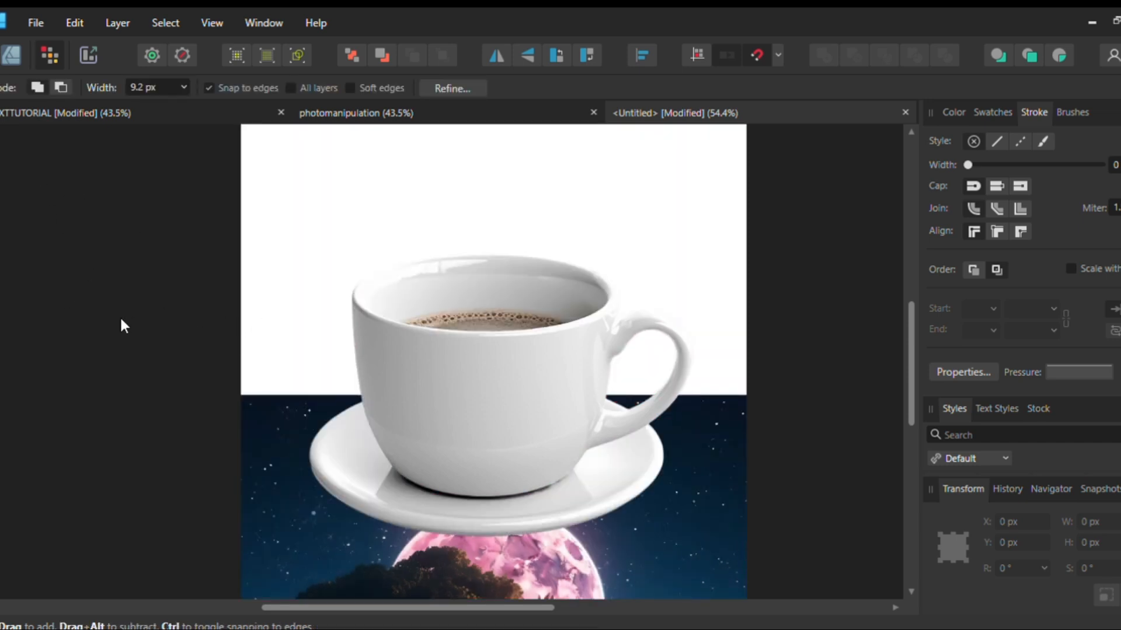
{"action": "key", "text": "ctrl+z"}
Clip the island image inside the cup cut-out and move it up to about X -442 px, Y 288 px
{"action": "key", "text": "v"}
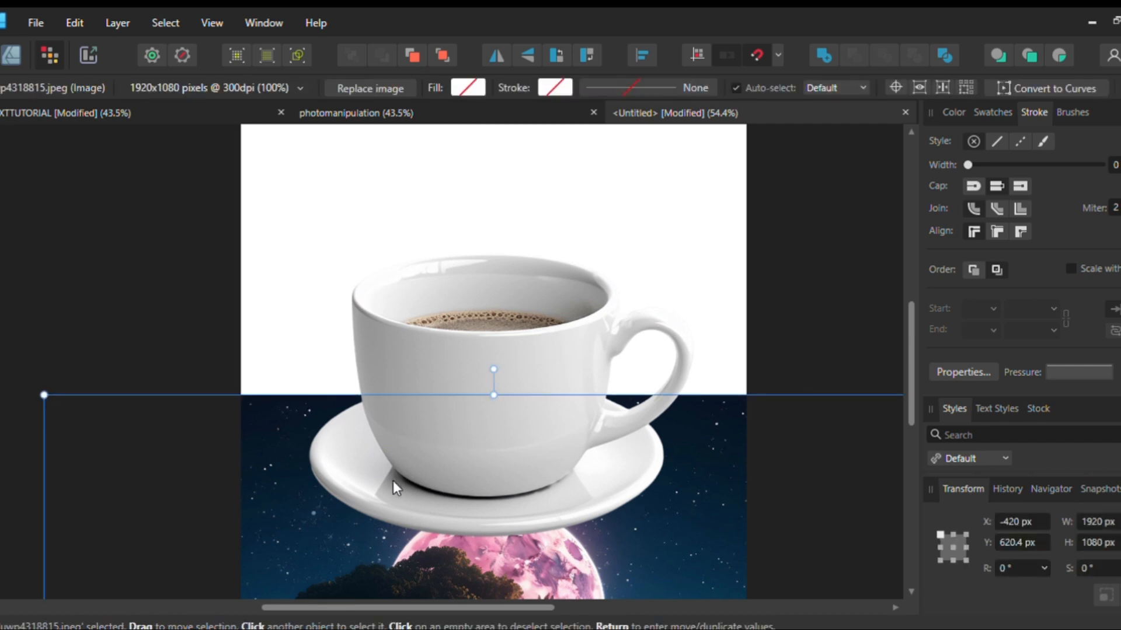
{"action": "left_click_drag", "start_coordinate": [394, 565], "coordinate": [379, 418]}
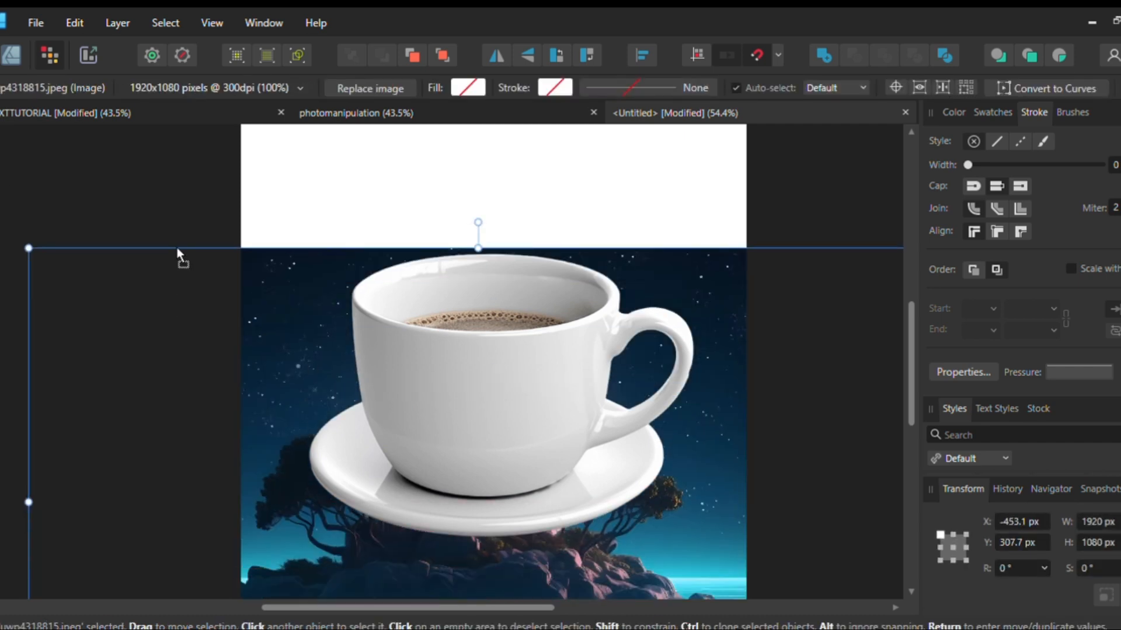
{"action": "key", "text": "ctrl+z"}
{"action": "left_click_drag", "start_coordinate": [481, 404], "coordinate": [482, 384]}
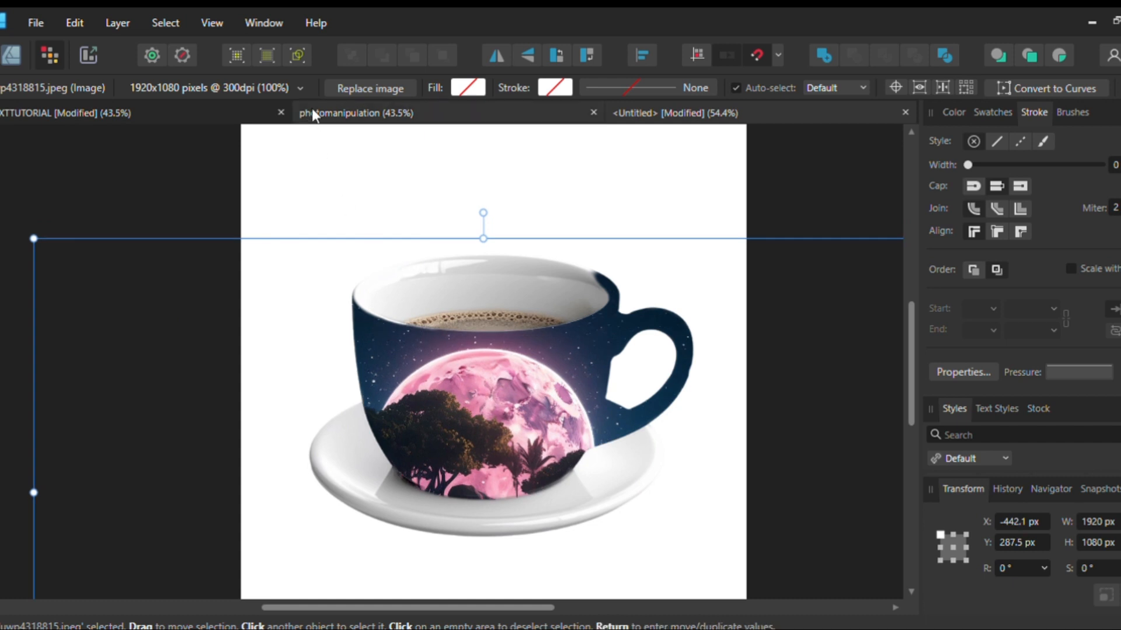
Check the finished night coffee design for reference, and scale the clipped island image to about 1151 × 648 px, centring the moon on the cup
{"action": "left_click", "coordinate": [173, 111]}
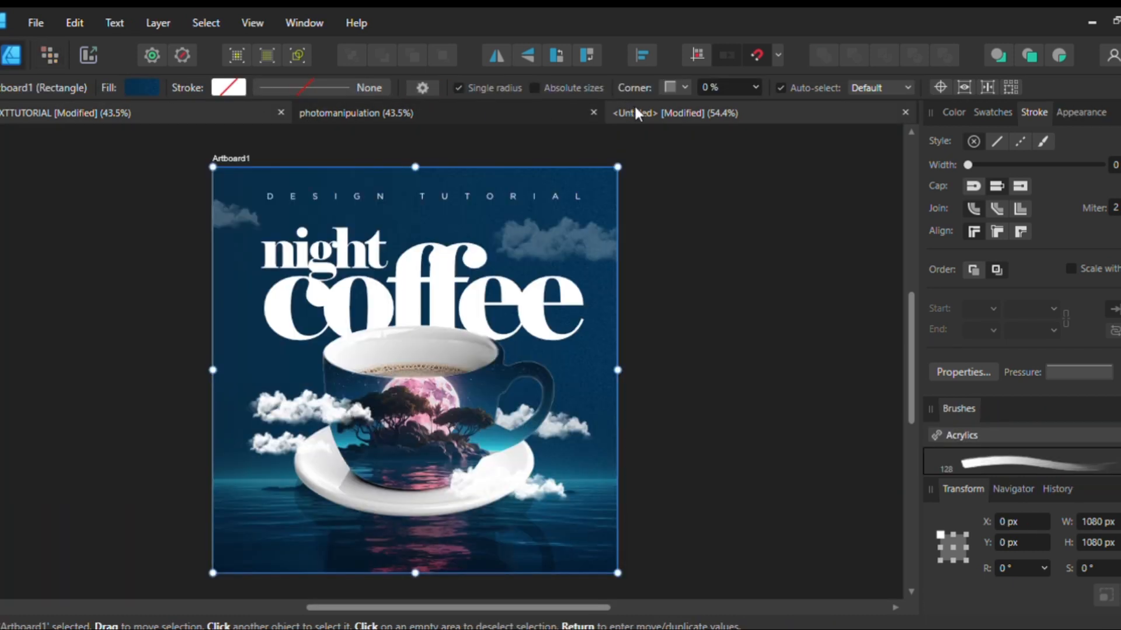
{"action": "left_click", "coordinate": [635, 113]}
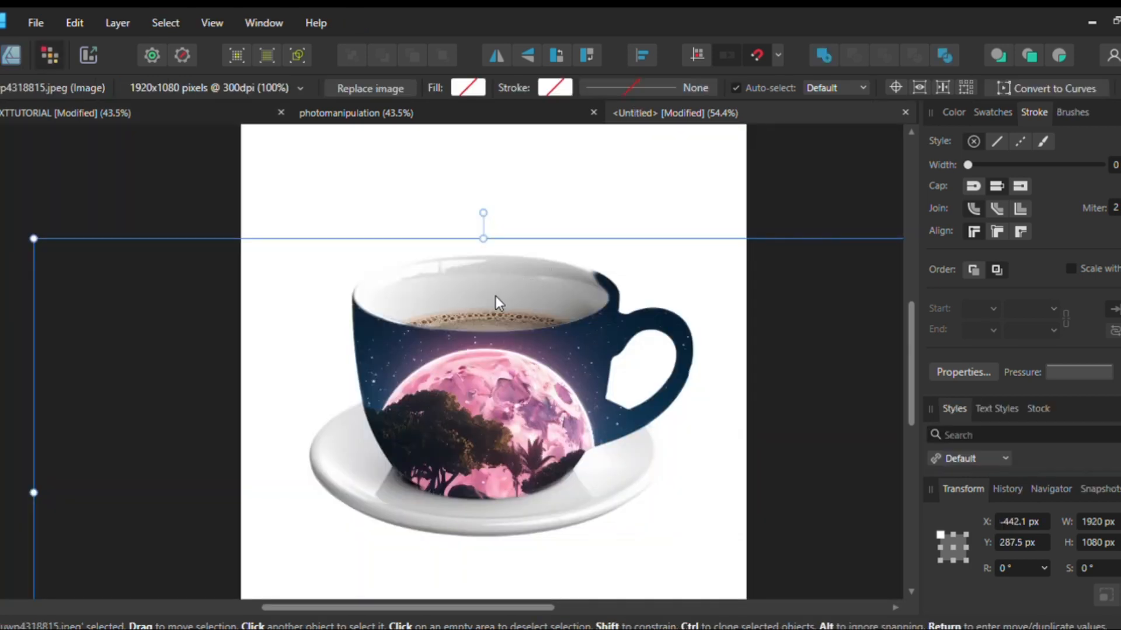
{"action": "scroll", "coordinate": [478, 297], "scroll_direction": "down", "scroll_amount": 2}
{"action": "left_click_drag", "start_coordinate": [495, 355], "coordinate": [502, 310]}
{"action": "scroll", "coordinate": [510, 313], "scroll_direction": "down", "scroll_amount": 2}
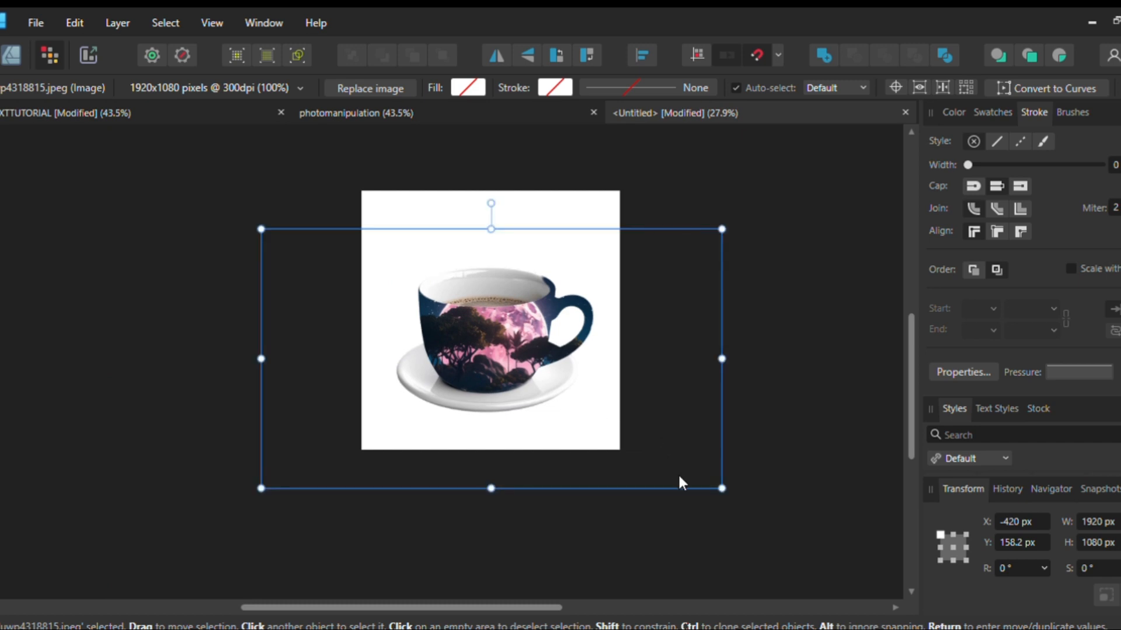
{"action": "left_click_drag", "start_coordinate": [722, 488], "coordinate": [621, 438]}
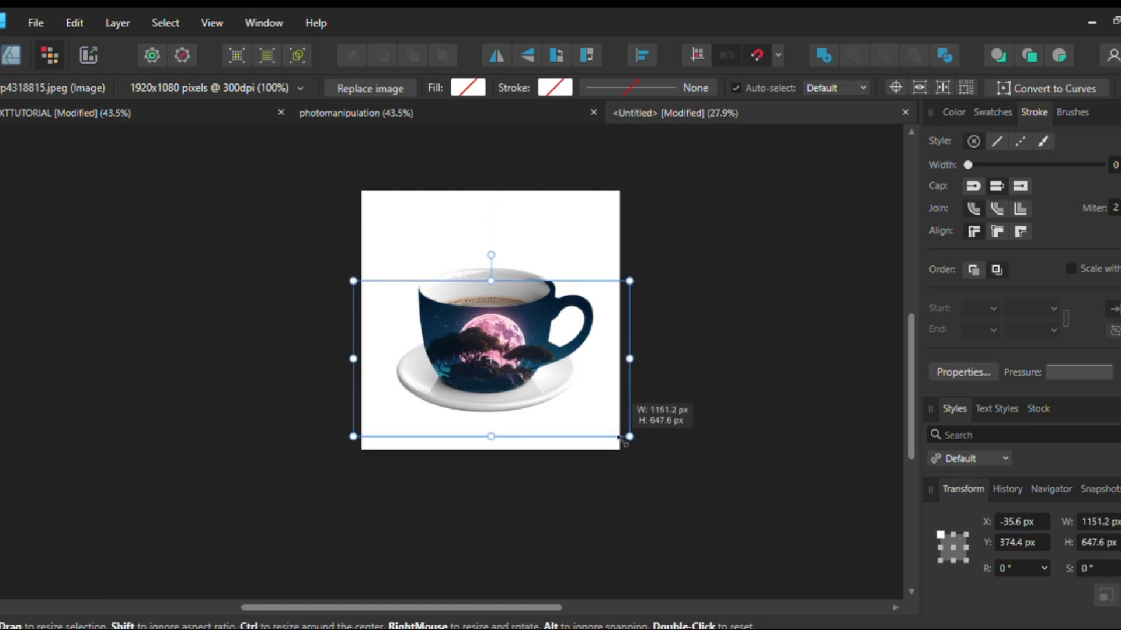
{"action": "scroll", "coordinate": [534, 317], "scroll_direction": "up", "scroll_amount": 2}
{"action": "mouse_move", "coordinate": [530, 319]}
{"action": "left_mouse_down"}
{"action": "mouse_move", "coordinate": [528, 349]}
{"action": "mouse_move", "coordinate": [520, 294]}
{"action": "mouse_move", "coordinate": [523, 310]}
{"action": "left_mouse_up"}
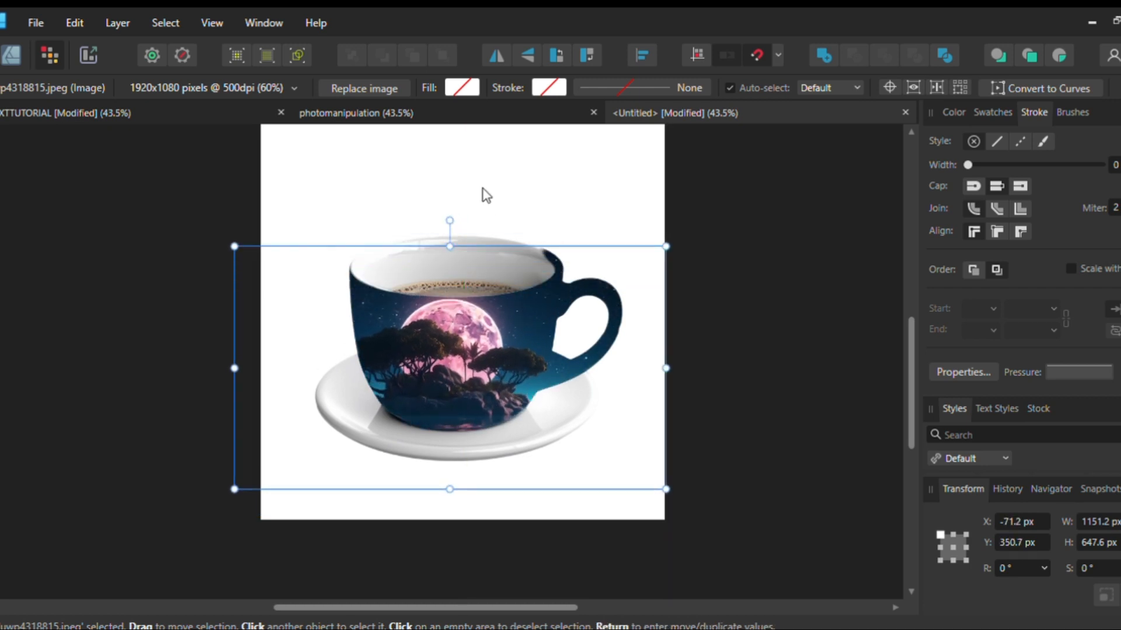
Erase the part of the island image that spills onto the cup's rim above the handle joint with the Erase Brush
{"action": "left_click", "coordinate": [482, 187]}
{"action": "scroll", "coordinate": [484, 235], "scroll_direction": "down", "scroll_amount": 2}
{"action": "scroll", "coordinate": [484, 233], "scroll_direction": "up", "scroll_amount": 3}
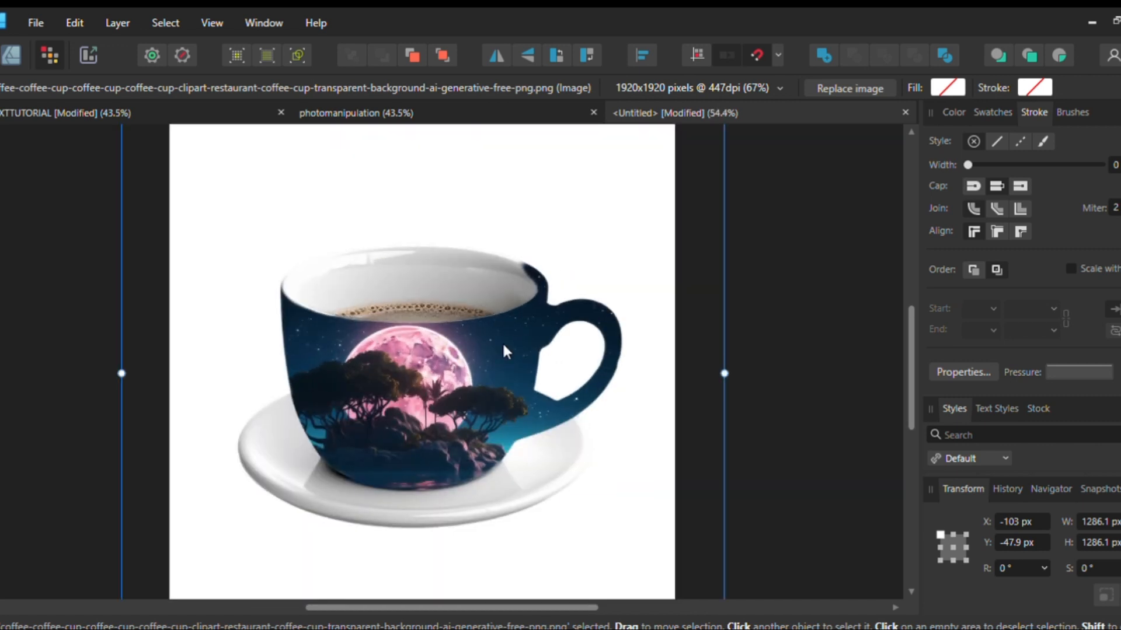
{"action": "left_click", "coordinate": [502, 342]}
{"action": "left_click", "coordinate": [503, 331]}
{"action": "left_click_drag", "start_coordinate": [505, 338], "coordinate": [504, 356]}
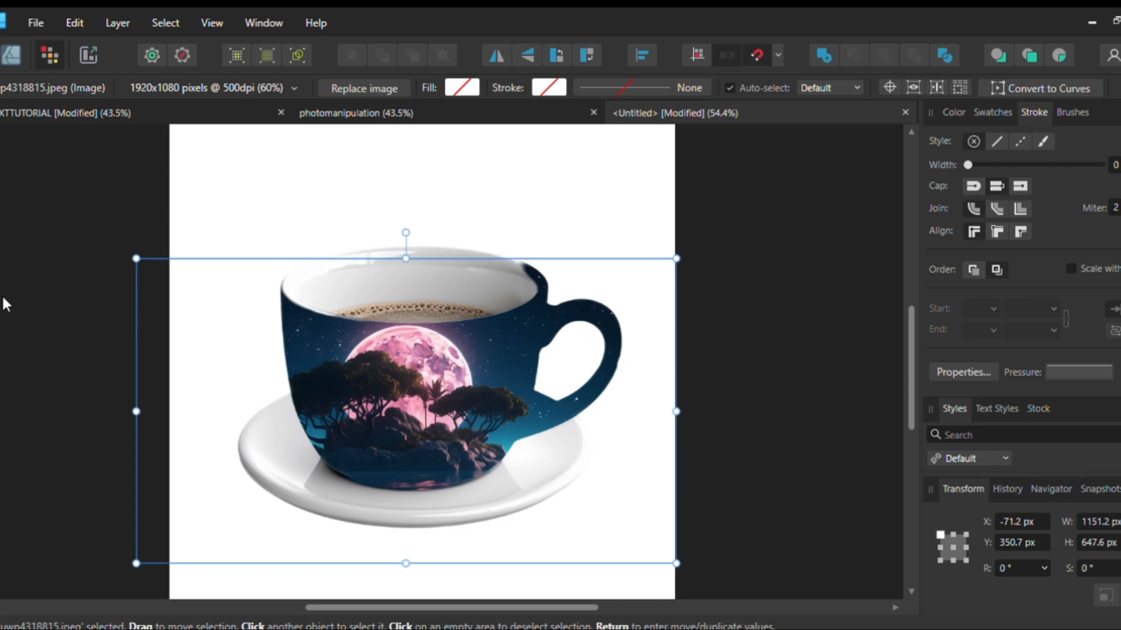
{"action": "key", "text": "e"}
{"action": "scroll", "coordinate": [487, 243], "scroll_direction": "up", "scroll_amount": 4}
{"action": "mouse_move", "coordinate": [581, 305]}
{"action": "left_mouse_down"}
{"action": "mouse_move", "coordinate": [604, 320]}
{"action": "mouse_move", "coordinate": [580, 294]}
{"action": "mouse_move", "coordinate": [650, 284]}
{"action": "mouse_move", "coordinate": [588, 275]}
{"action": "mouse_move", "coordinate": [560, 310]}
{"action": "mouse_move", "coordinate": [610, 318]}
{"action": "mouse_move", "coordinate": [545, 285]}
{"action": "mouse_move", "coordinate": [642, 353]}
{"action": "mouse_move", "coordinate": [568, 277]}
{"action": "mouse_move", "coordinate": [630, 311]}
{"action": "mouse_move", "coordinate": [573, 296]}
{"action": "mouse_move", "coordinate": [601, 336]}
{"action": "mouse_move", "coordinate": [582, 299]}
{"action": "mouse_move", "coordinate": [627, 334]}
{"action": "mouse_move", "coordinate": [577, 316]}
{"action": "mouse_move", "coordinate": [624, 356]}
{"action": "mouse_move", "coordinate": [607, 322]}
{"action": "mouse_move", "coordinate": [550, 313]}
{"action": "mouse_move", "coordinate": [626, 324]}
{"action": "mouse_move", "coordinate": [536, 285]}
{"action": "mouse_move", "coordinate": [584, 324]}
{"action": "left_mouse_up"}
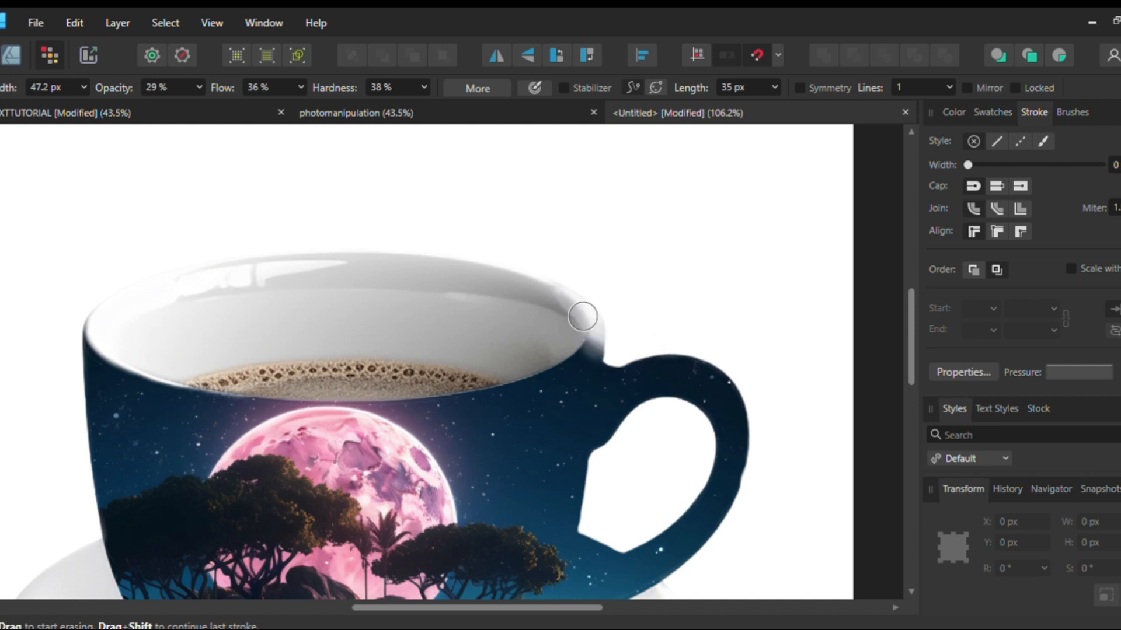
{"action": "key", "text": "ctrl+0"}
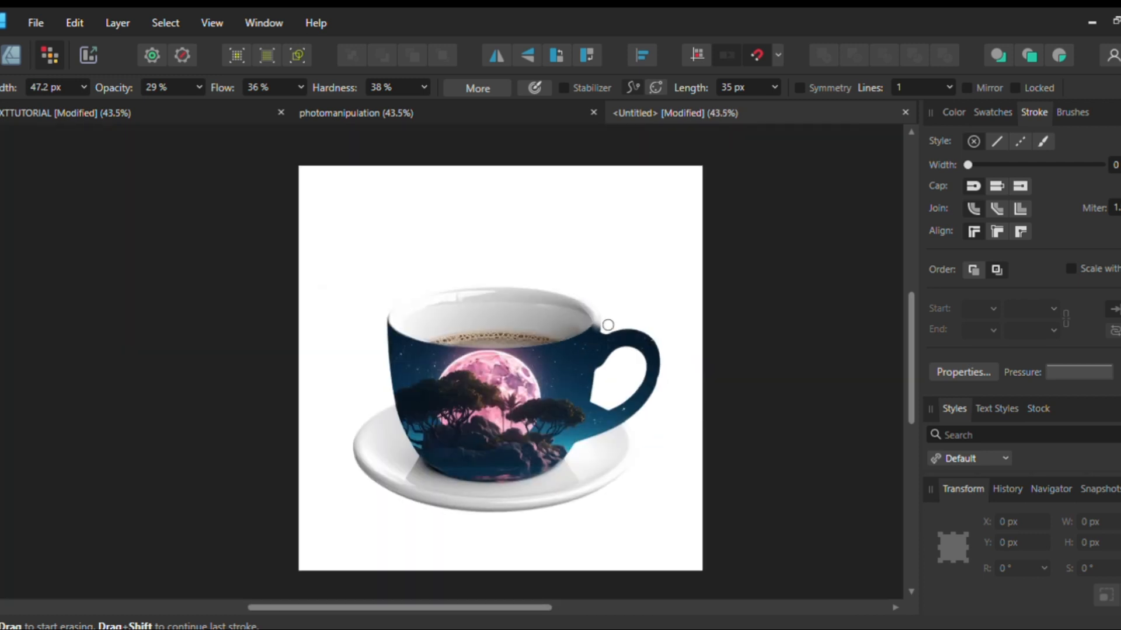
Change the island layer's blend mode for stronger contrast on the cup, and scale the layer to about 955 × 574 px to reveal the water reflection
{"action": "left_click", "coordinate": [2, 168]}
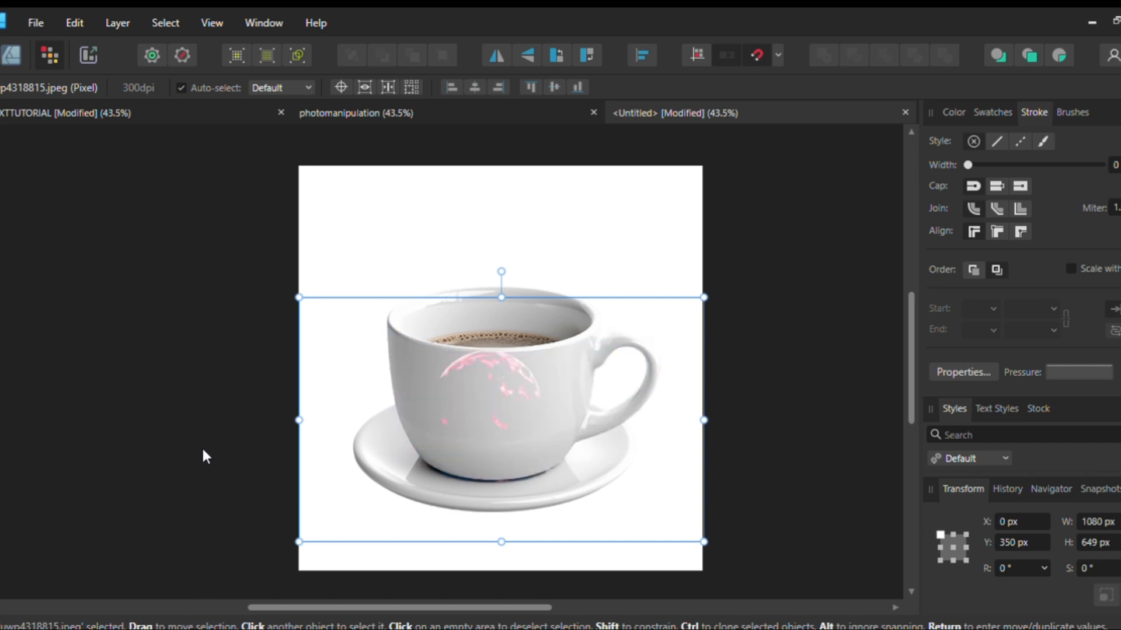
{"action": "left_click", "coordinate": [199, 528]}
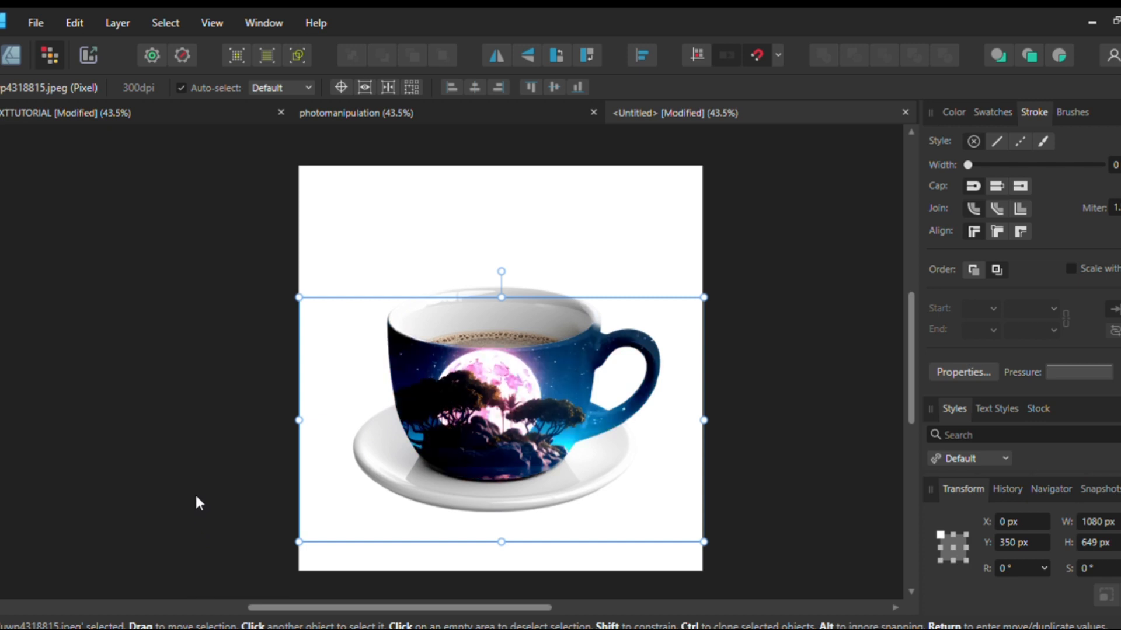
{"action": "scroll", "coordinate": [350, 496], "scroll_direction": "down", "scroll_amount": 1}
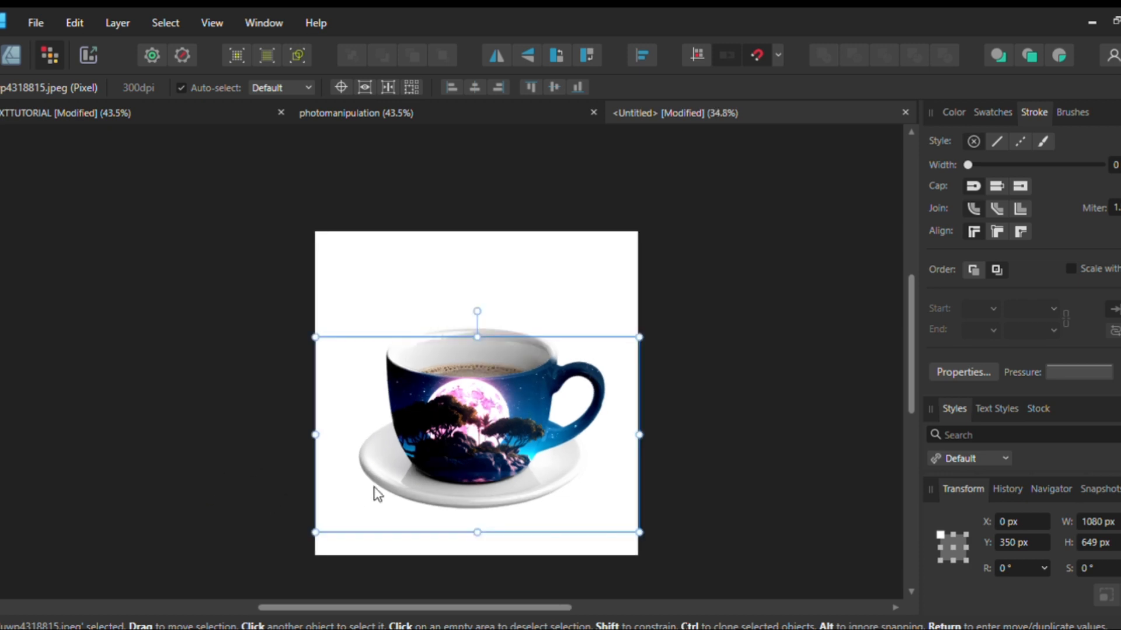
{"action": "left_click_drag", "start_coordinate": [368, 530], "coordinate": [404, 509]}
{"action": "left_click_drag", "start_coordinate": [479, 424], "coordinate": [477, 420]}
{"action": "scroll", "coordinate": [580, 380], "scroll_direction": "up", "scroll_amount": 2}
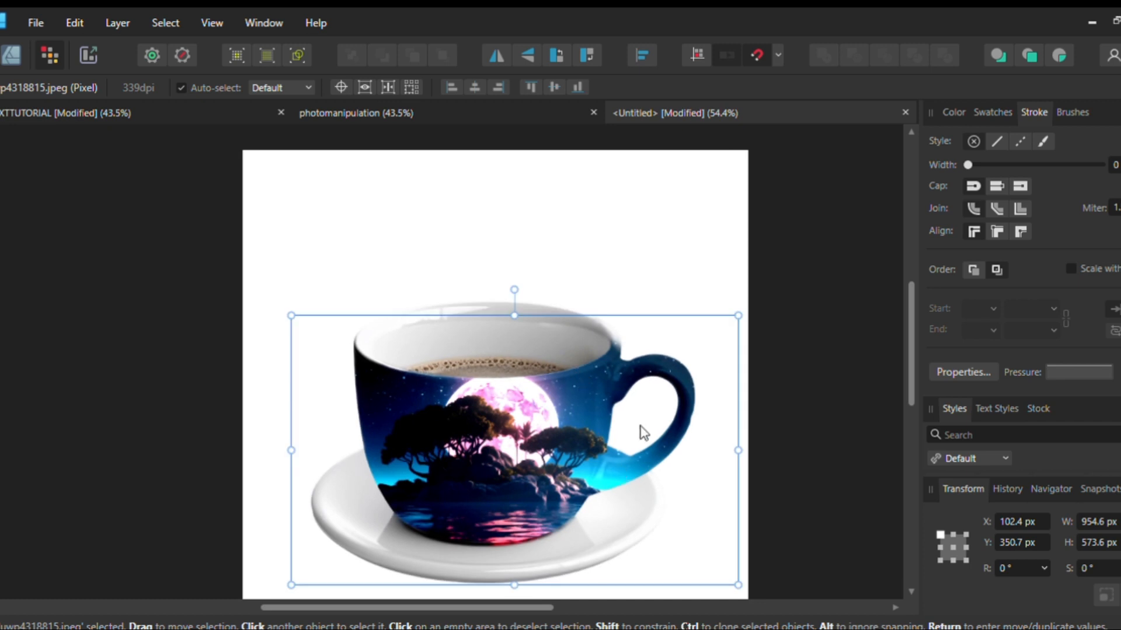
Try to select the decorated cut-out together with the cup and saucer image and move them as one
{"action": "scroll", "coordinate": [582, 455], "scroll_direction": "down", "scroll_amount": 3}
{"action": "left_click", "coordinate": [569, 449]}
{"action": "left_click", "coordinate": [446, 195]}
{"action": "left_click", "coordinate": [555, 429]}
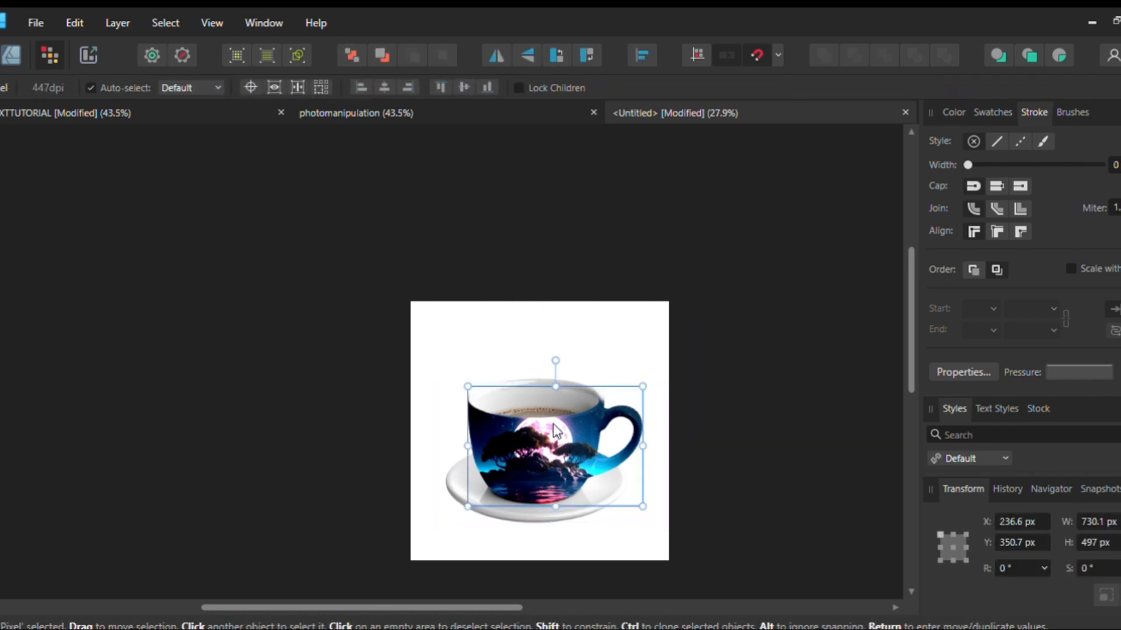
{"action": "left_click_drag", "start_coordinate": [331, 289], "coordinate": [708, 584]}
{"action": "left_click_drag", "start_coordinate": [553, 425], "coordinate": [523, 497]}
{"action": "key", "text": "ctrl+z"}
{"action": "left_click", "coordinate": [390, 348]}
{"action": "left_click_drag", "start_coordinate": [366, 307], "coordinate": [828, 626]}
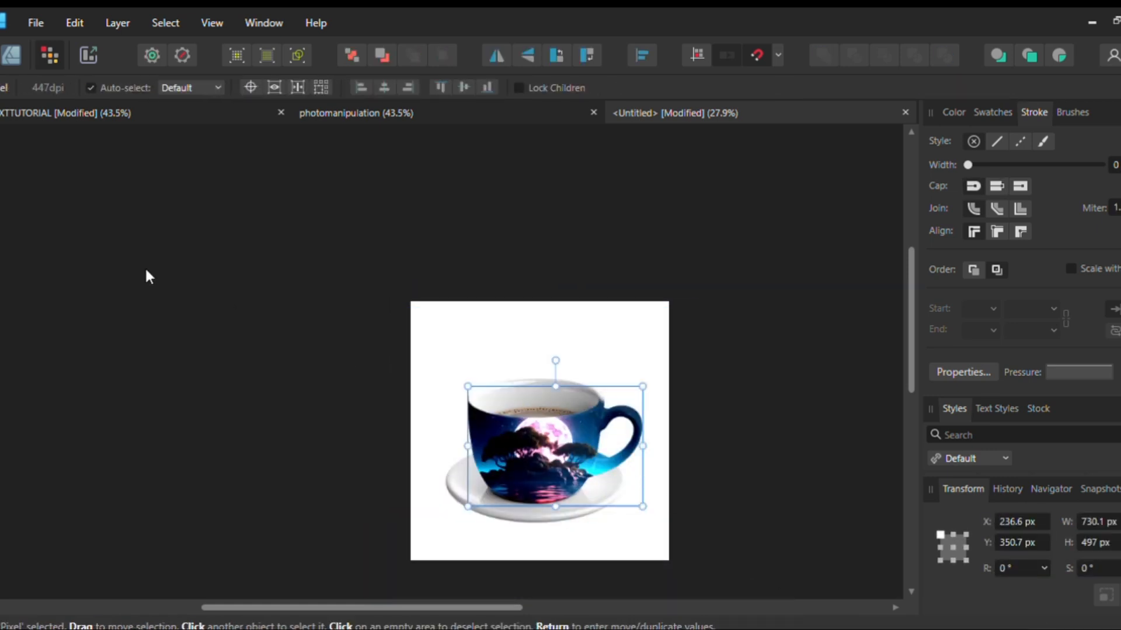
Select the cup image and the decorated cut-out together and group them, keeping their original position
{"action": "key", "text": "ctrl+a"}
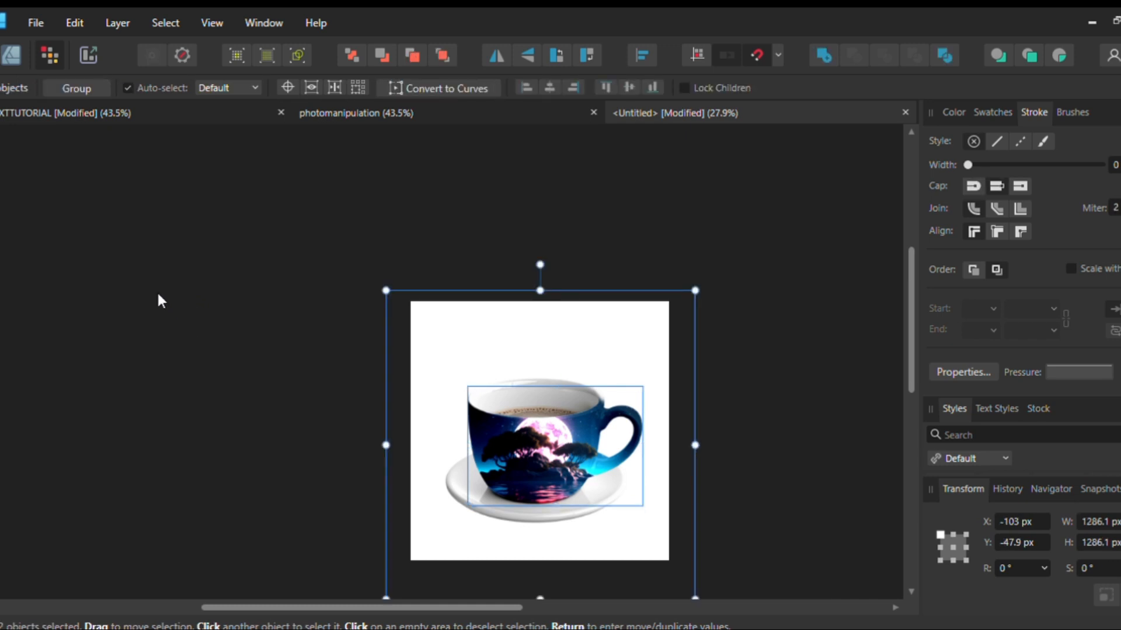
{"action": "left_click_drag", "start_coordinate": [447, 418], "coordinate": [461, 379]}
{"action": "key", "text": "ctrl+z"}
{"action": "key", "text": "ctrl+g"}
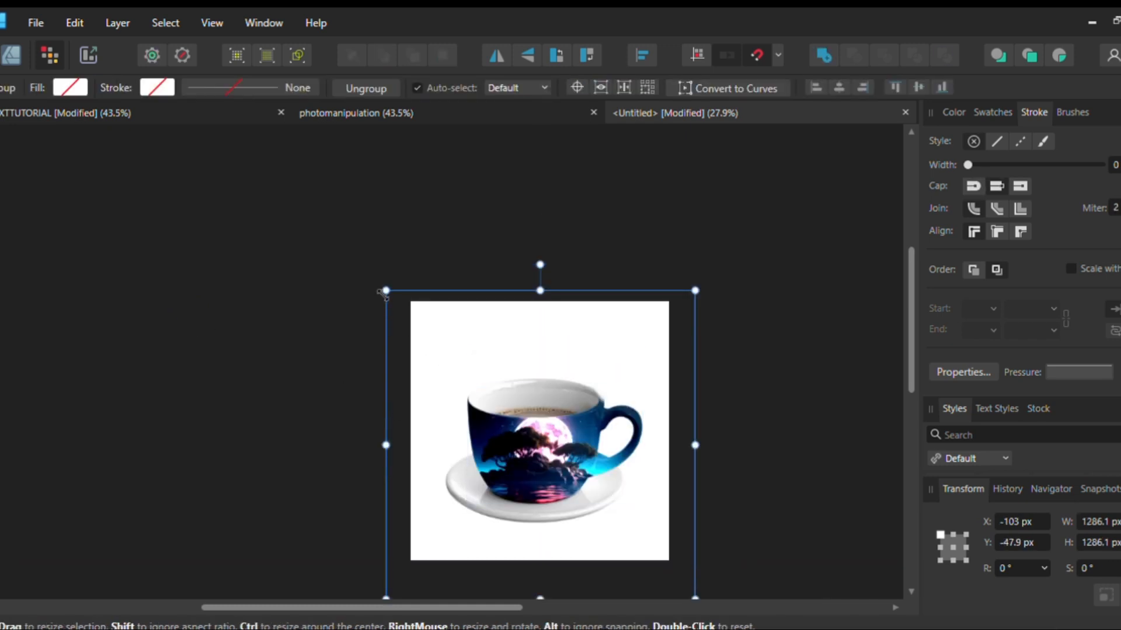
Scale the cup and saucer group down to about 1190 × 1190 px
{"action": "mouse_move", "coordinate": [387, 290]}
{"action": "left_mouse_down"}
{"action": "mouse_move", "coordinate": [408, 303]}
{"action": "mouse_move", "coordinate": [396, 300]}
{"action": "left_mouse_up"}
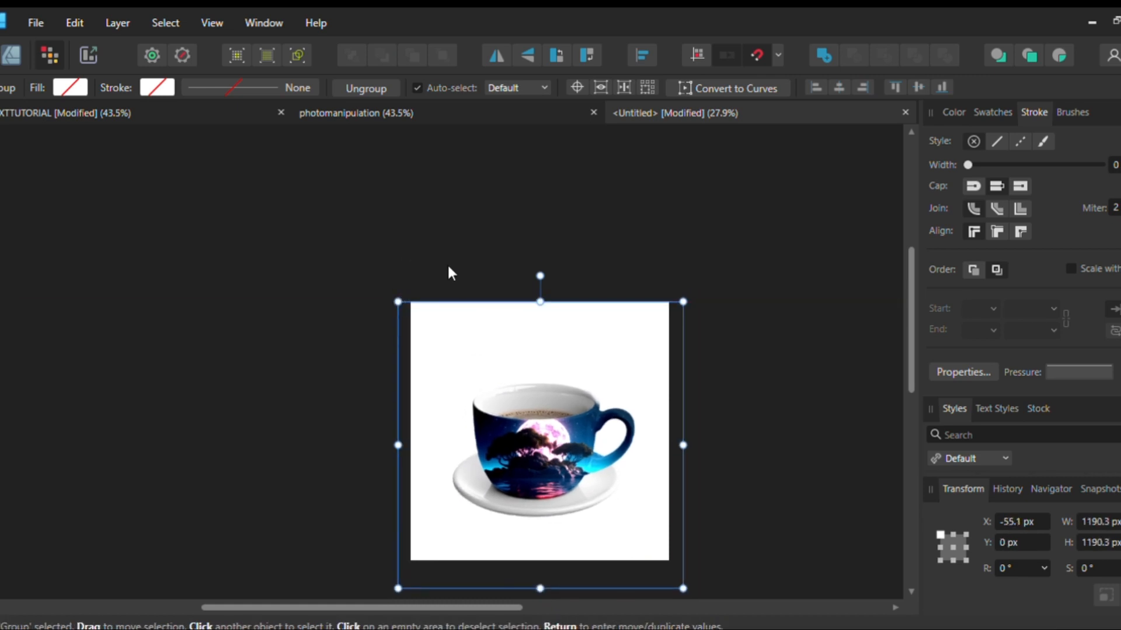
{"action": "left_click", "coordinate": [225, 237]}
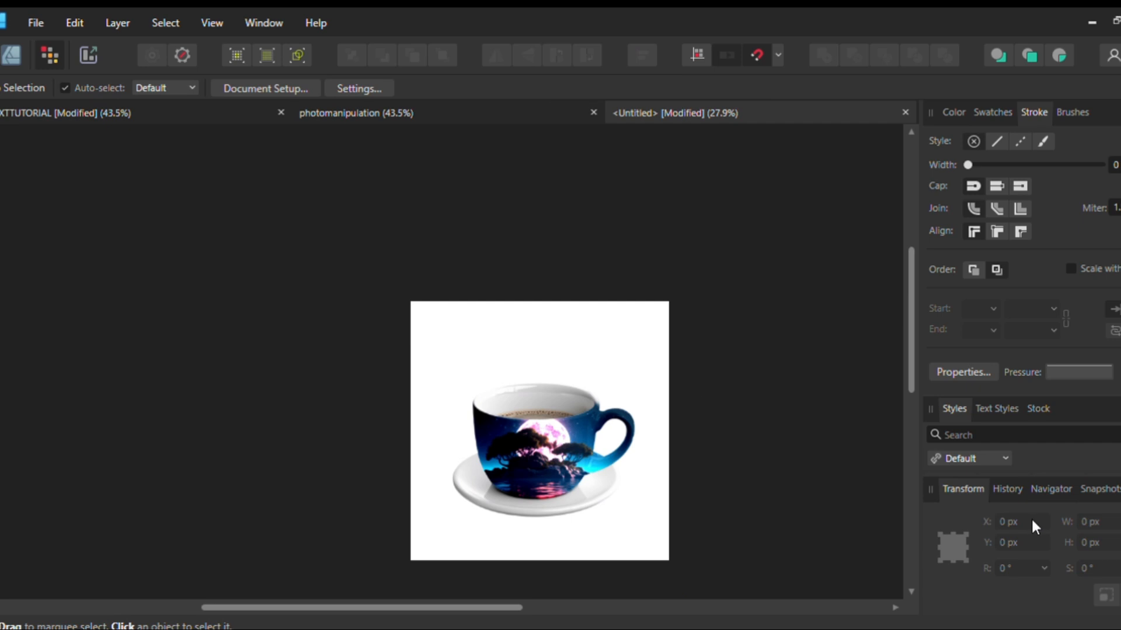
Select the artboard in the Designer Persona and fill it with the reference design's dark blue
{"action": "left_click", "coordinate": [7, 61]}
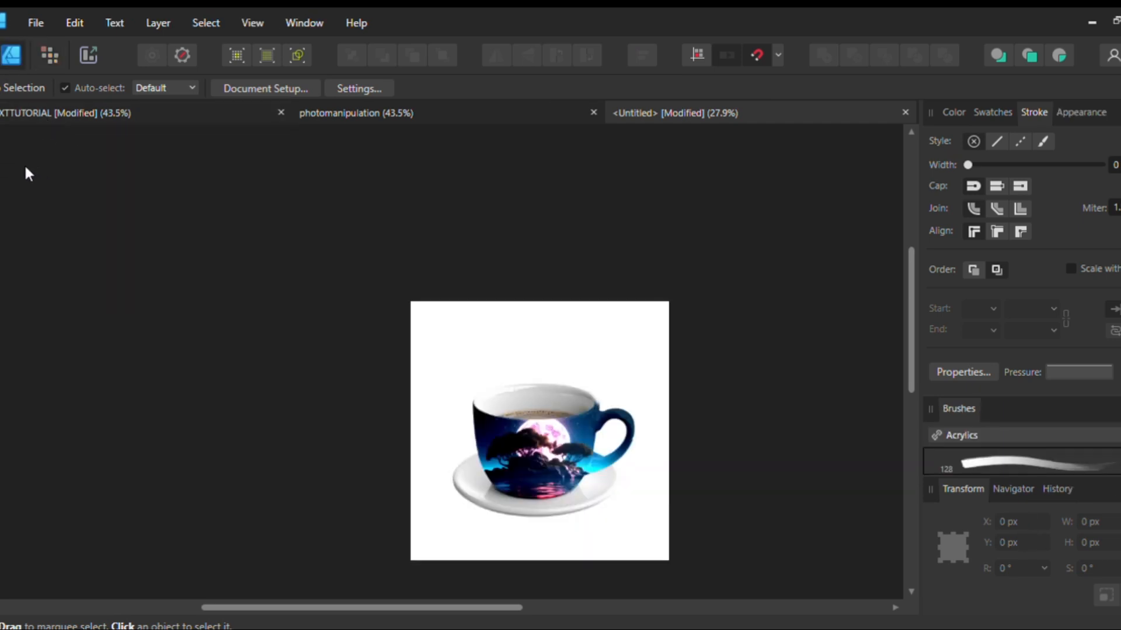
{"action": "left_click", "coordinate": [25, 167]}
{"action": "left_click", "coordinate": [181, 89]}
{"action": "key", "text": "v"}
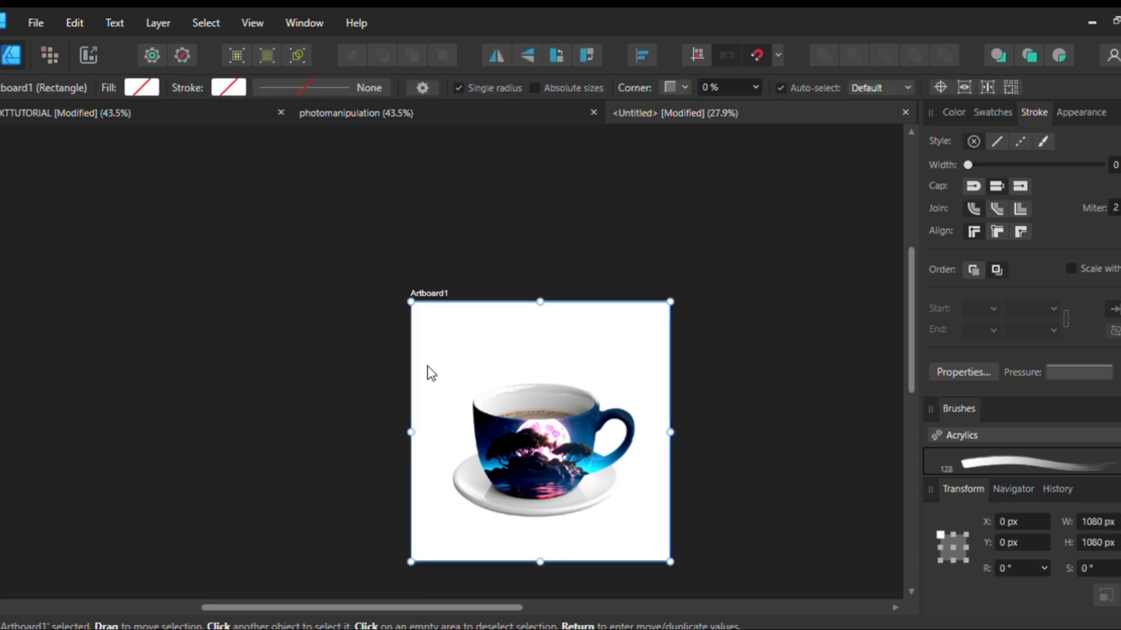
{"action": "left_click", "coordinate": [139, 89]}
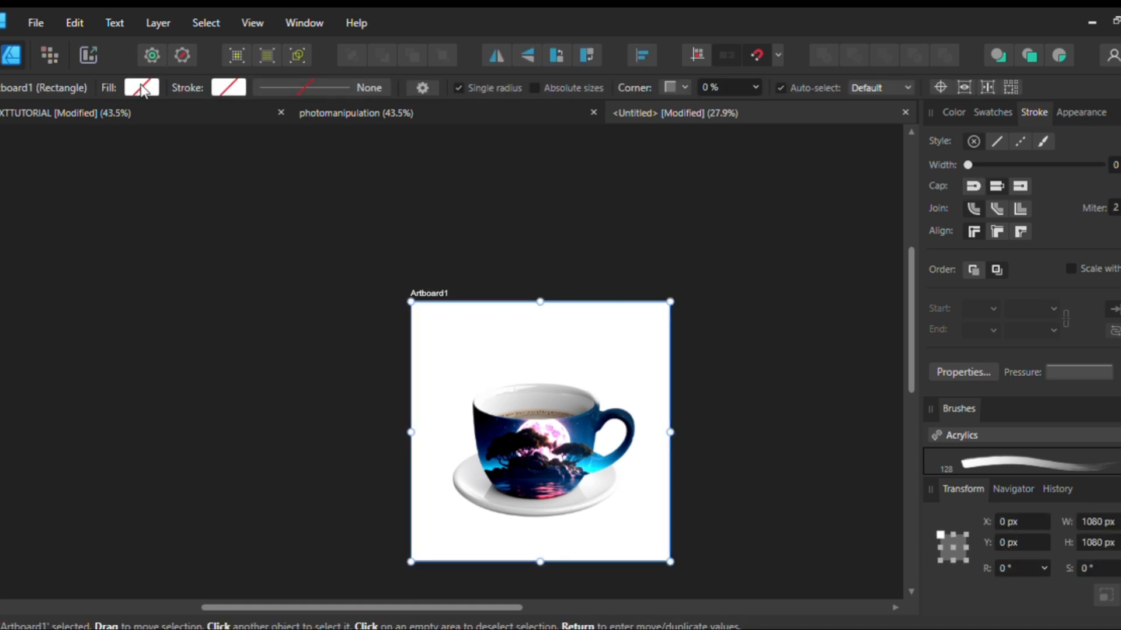
{"action": "left_click", "coordinate": [243, 115]}
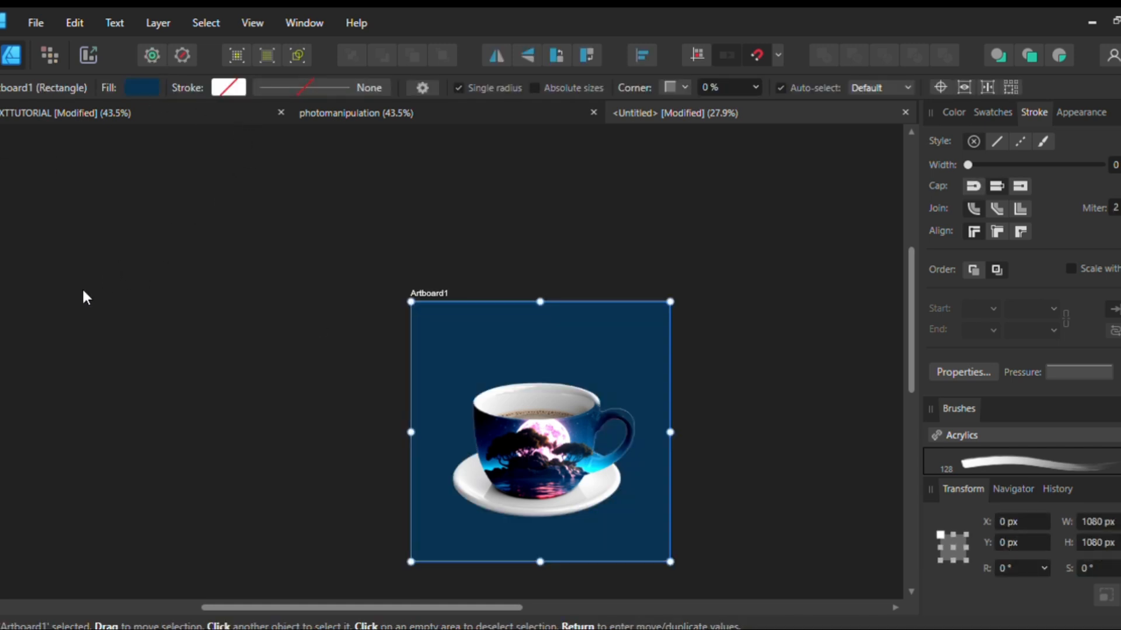
Apply a subtle horizontal gradient between two dark blues to the artboard background
{"action": "left_click", "coordinate": [87, 323]}
{"action": "key", "text": "ctrl+z"}
{"action": "left_click", "coordinate": [178, 265]}
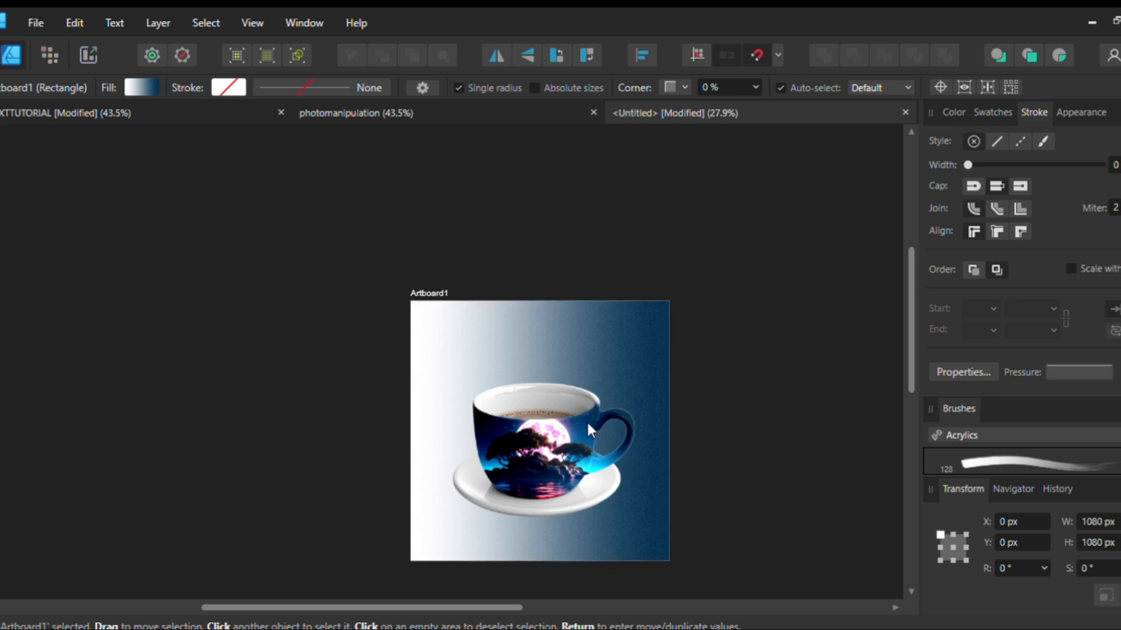
{"action": "key", "text": "ctrl+shift+z"}
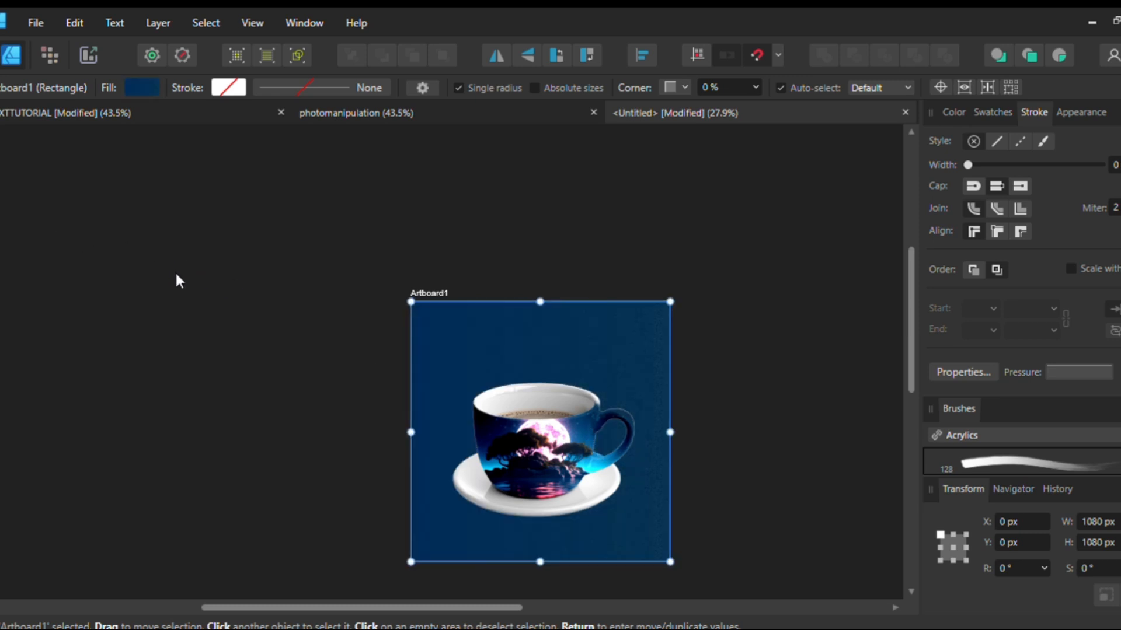
{"action": "left_click", "coordinate": [51, 444]}
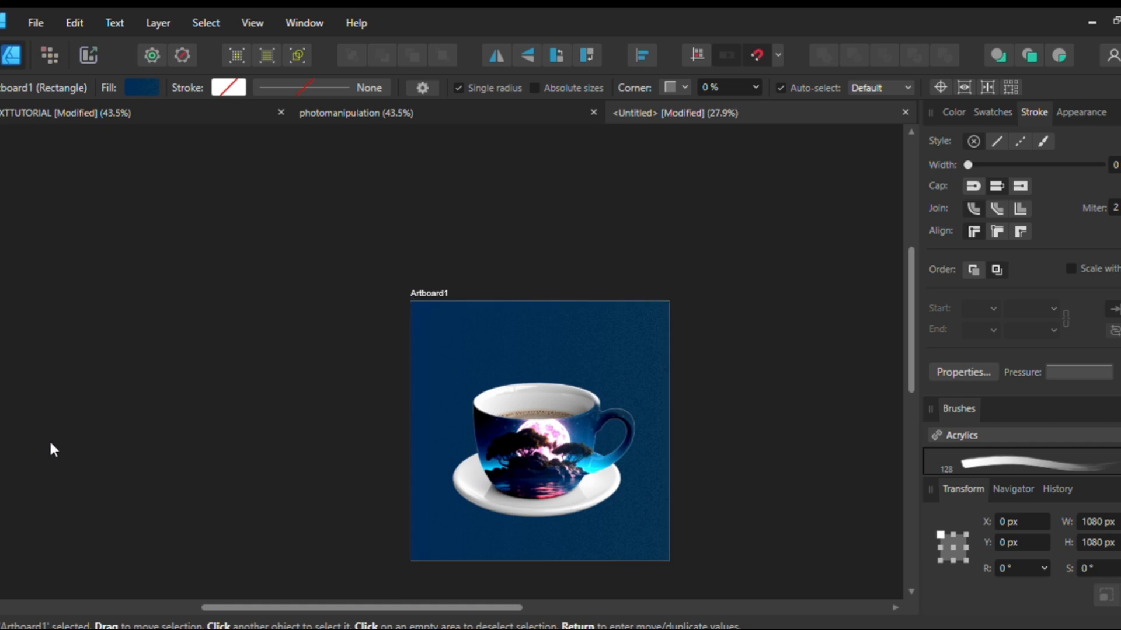
{"action": "left_click", "coordinate": [93, 445]}
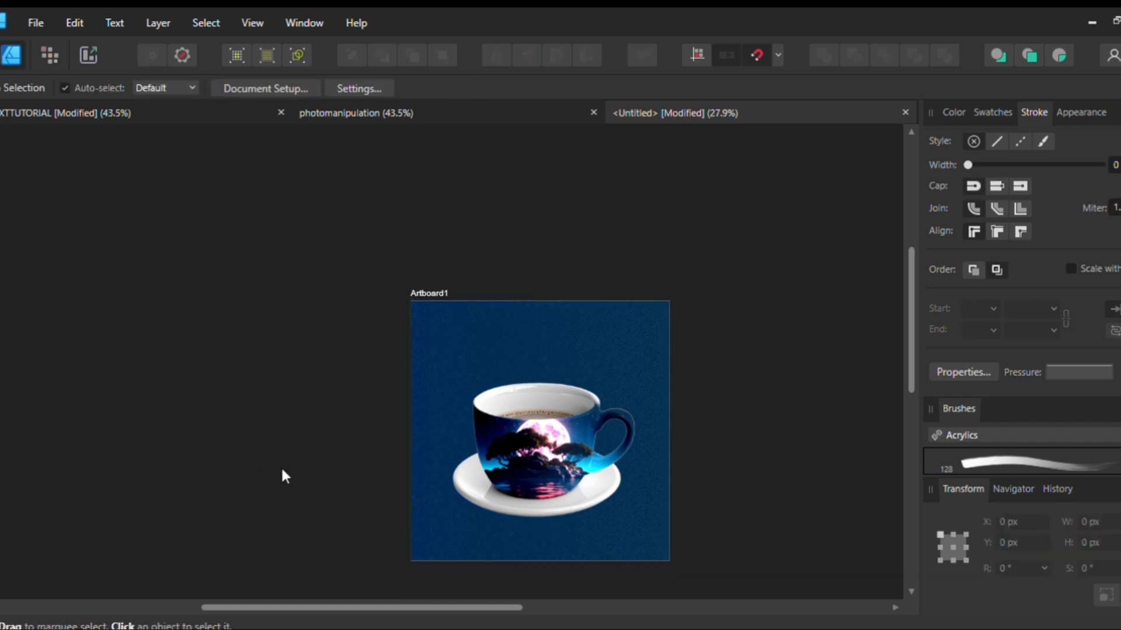
Place the moonlit island image behind the cup and scale it to about 2366 × 1331 px over the artboard
{"action": "left_click", "coordinate": [526, 421]}
{"action": "left_click", "coordinate": [246, 178]}
{"action": "left_click", "coordinate": [454, 387]}
{"action": "scroll", "coordinate": [460, 387], "scroll_direction": "down", "scroll_amount": 3}
{"action": "left_click_drag", "start_coordinate": [507, 419], "coordinate": [508, 424]}
{"action": "scroll", "coordinate": [543, 397], "scroll_direction": "up", "scroll_amount": 2}
{"action": "left_click_drag", "start_coordinate": [662, 333], "coordinate": [704, 310]}
{"action": "left_click_drag", "start_coordinate": [533, 388], "coordinate": [532, 386]}
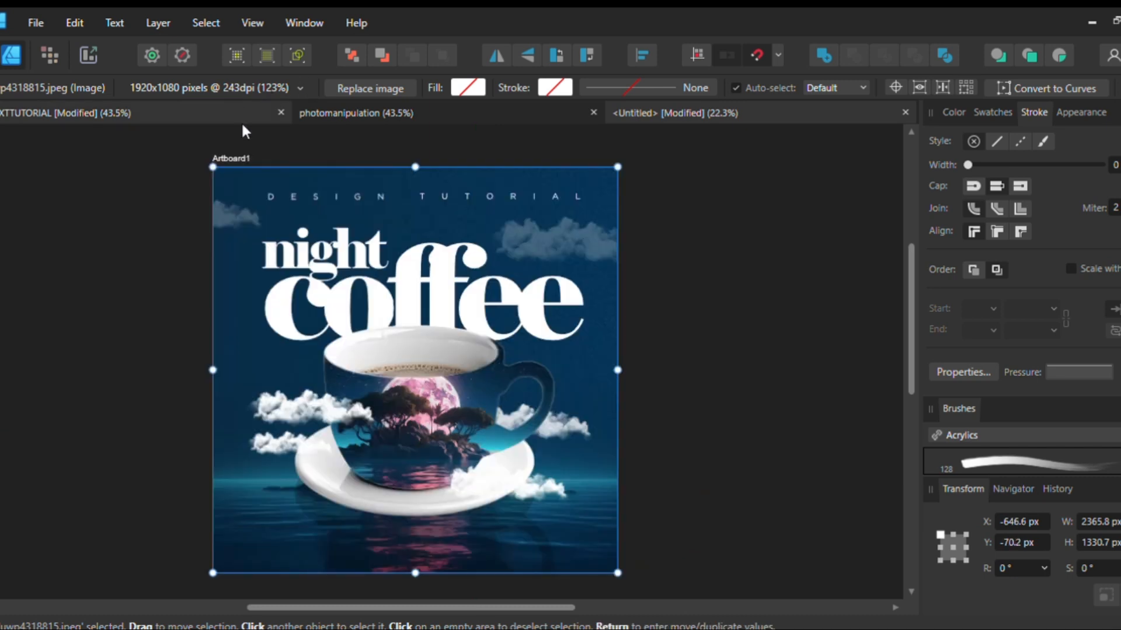
Check the finished design for reference and scale the island background image down to about 1491 × 839 px
{"action": "left_click", "coordinate": [464, 467]}
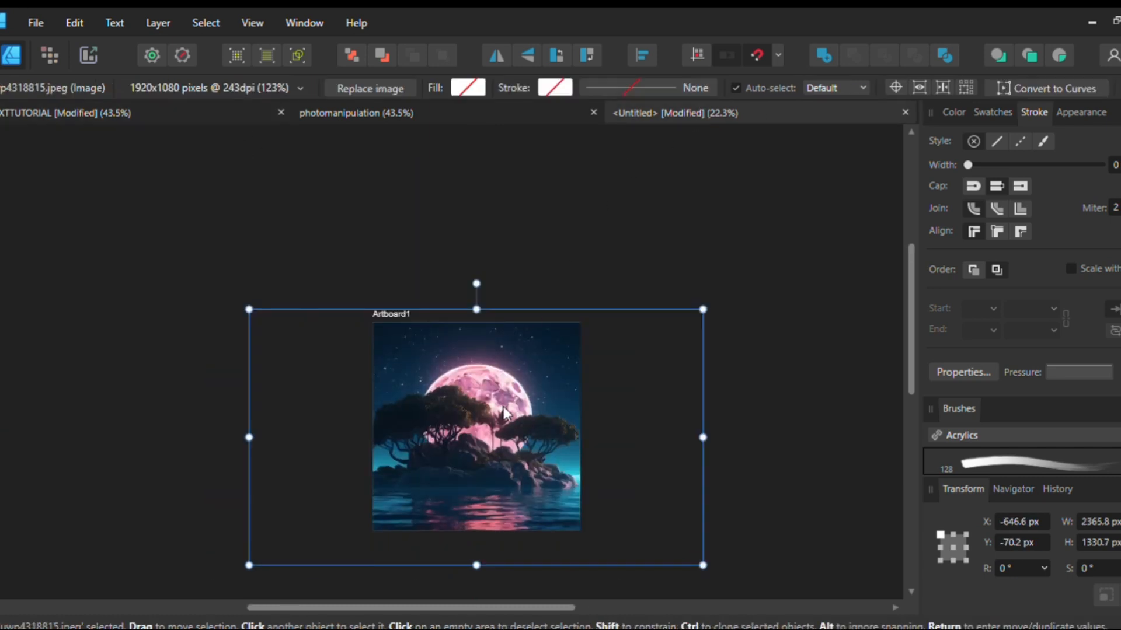
{"action": "scroll", "coordinate": [504, 410], "scroll_direction": "up", "scroll_amount": 1}
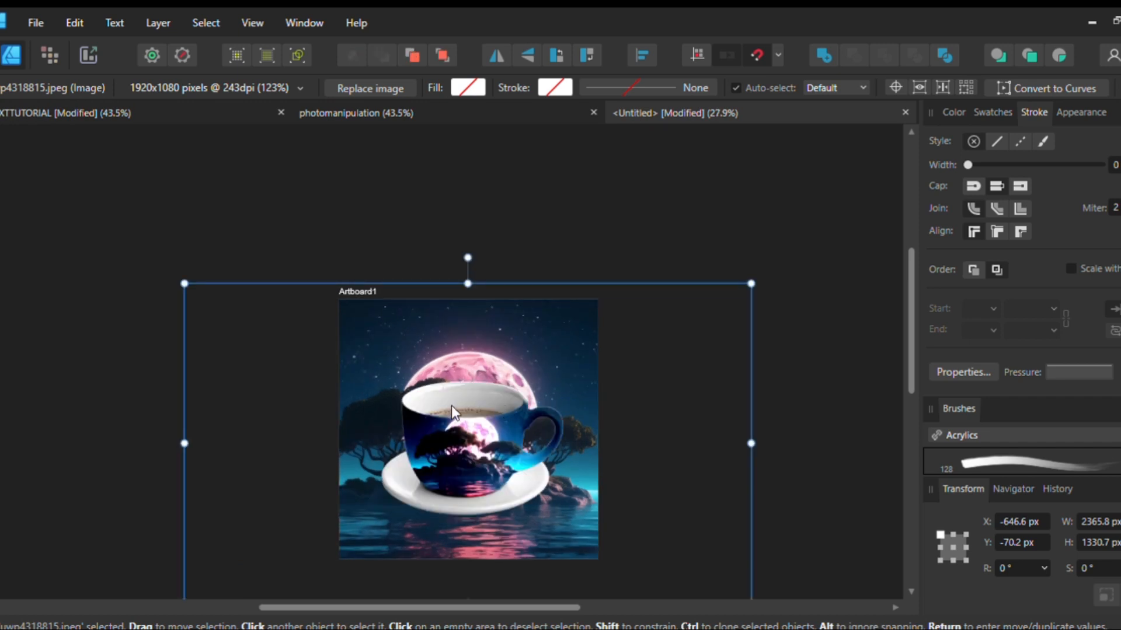
{"action": "left_click_drag", "start_coordinate": [184, 284], "coordinate": [260, 293]}
{"action": "scroll", "coordinate": [578, 456], "scroll_direction": "up", "scroll_amount": 2}
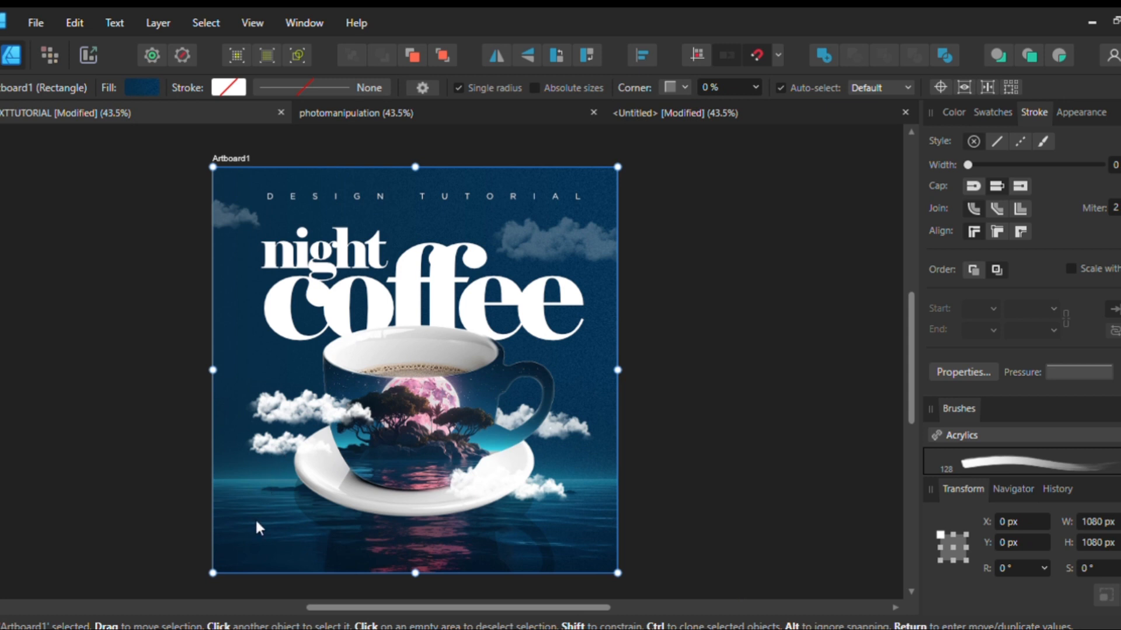
{"action": "left_click_drag", "start_coordinate": [256, 528], "coordinate": [217, 578]}
{"action": "key", "text": "ctrl+z"}
{"action": "key", "text": "ctrl+z"}
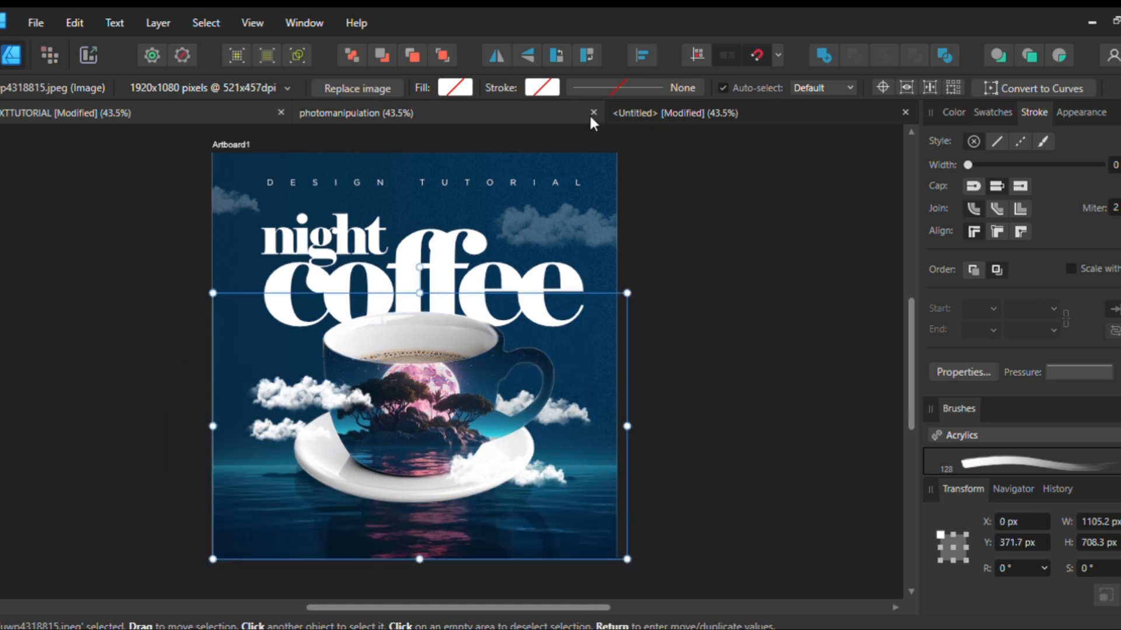
{"action": "key", "text": "ctrl+z"}
Position the island background image low on the artboard, at about X -169 px and Y 274 px, with its water beneath the saucer
{"action": "scroll", "coordinate": [429, 513], "scroll_direction": "down", "scroll_amount": 4}
{"action": "left_click_drag", "start_coordinate": [550, 415], "coordinate": [535, 426]}
{"action": "scroll", "coordinate": [495, 483], "scroll_direction": "up", "scroll_amount": 3}
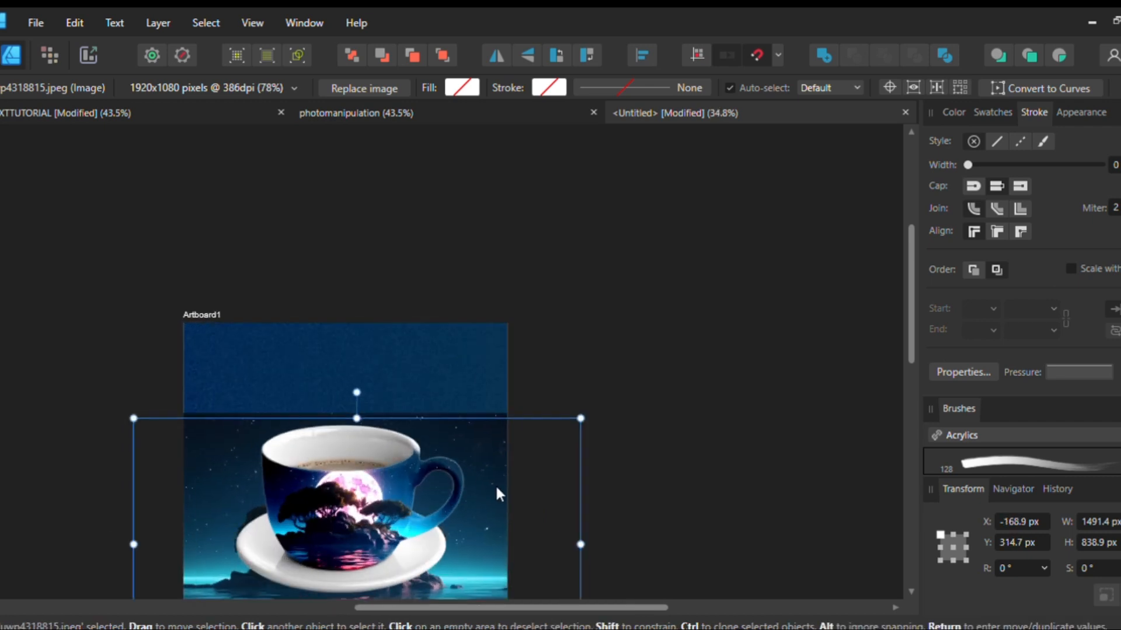
{"action": "scroll", "coordinate": [466, 467], "scroll_direction": "down", "scroll_amount": 3}
{"action": "left_click_drag", "start_coordinate": [461, 460], "coordinate": [460, 450]}
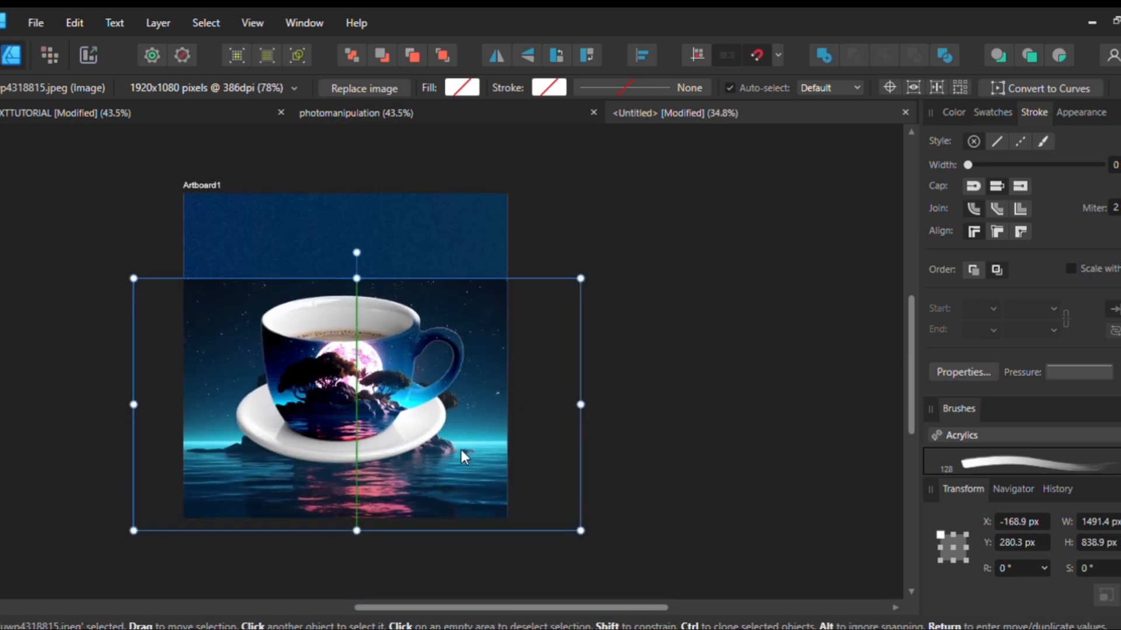
{"action": "left_click_drag", "start_coordinate": [460, 456], "coordinate": [461, 453]}
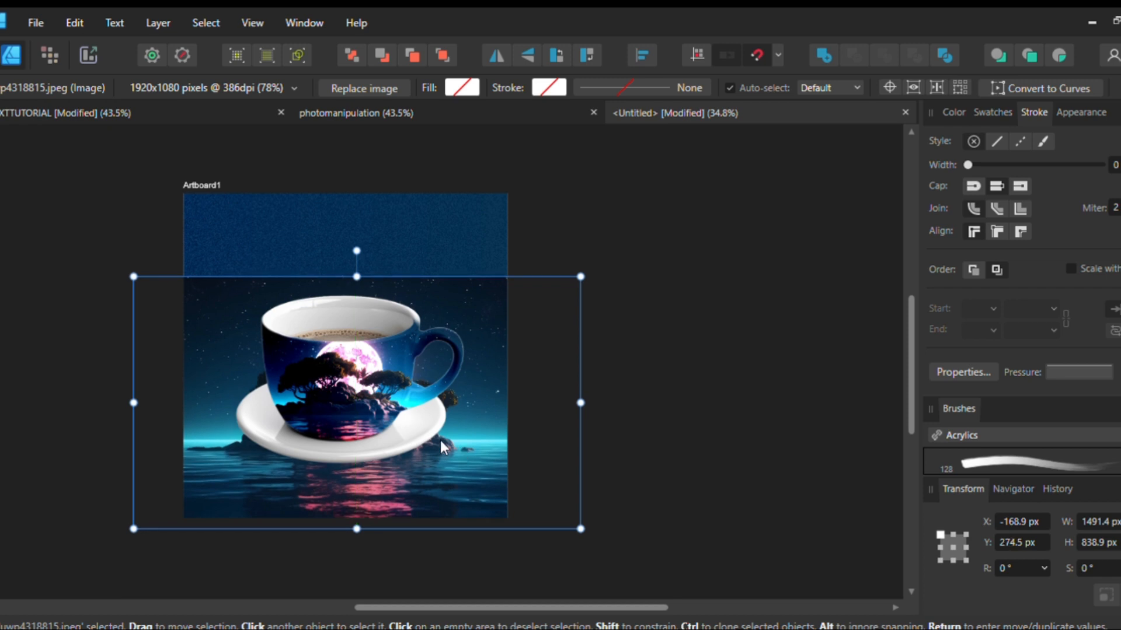
Fade the upper part of the island background image into the blue with a vertical linear transparency gradient
{"action": "left_click", "coordinate": [2, 305]}
{"action": "left_click_drag", "start_coordinate": [388, 552], "coordinate": [386, 338]}
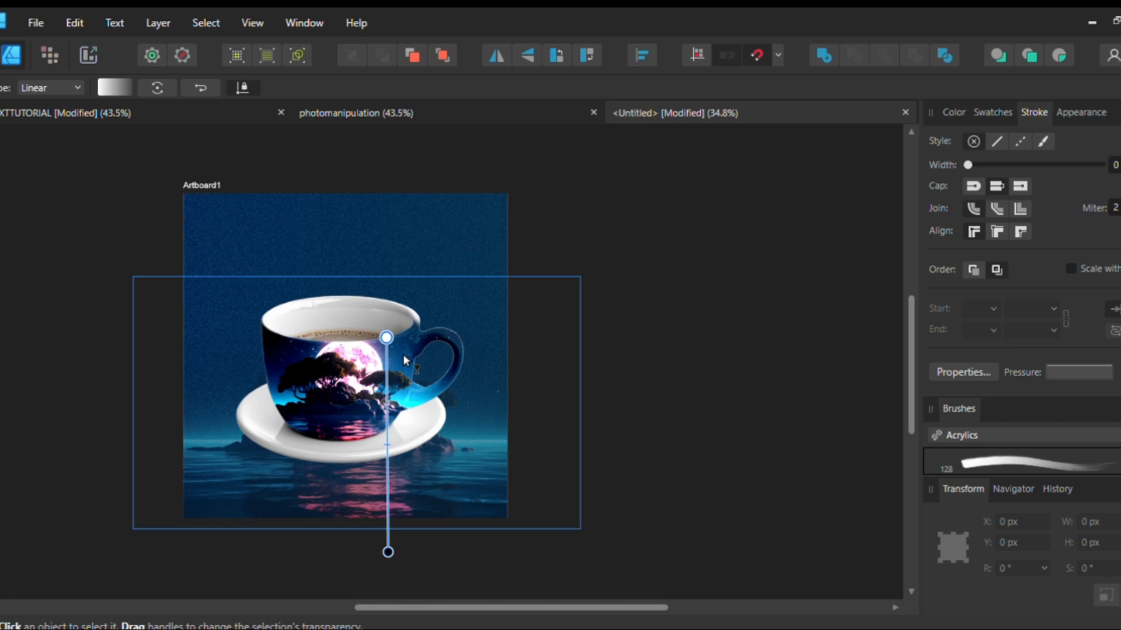
{"action": "mouse_move", "coordinate": [387, 446]}
{"action": "left_mouse_down"}
{"action": "mouse_move", "coordinate": [386, 461]}
{"action": "mouse_move", "coordinate": [373, 451]}
{"action": "left_mouse_up"}
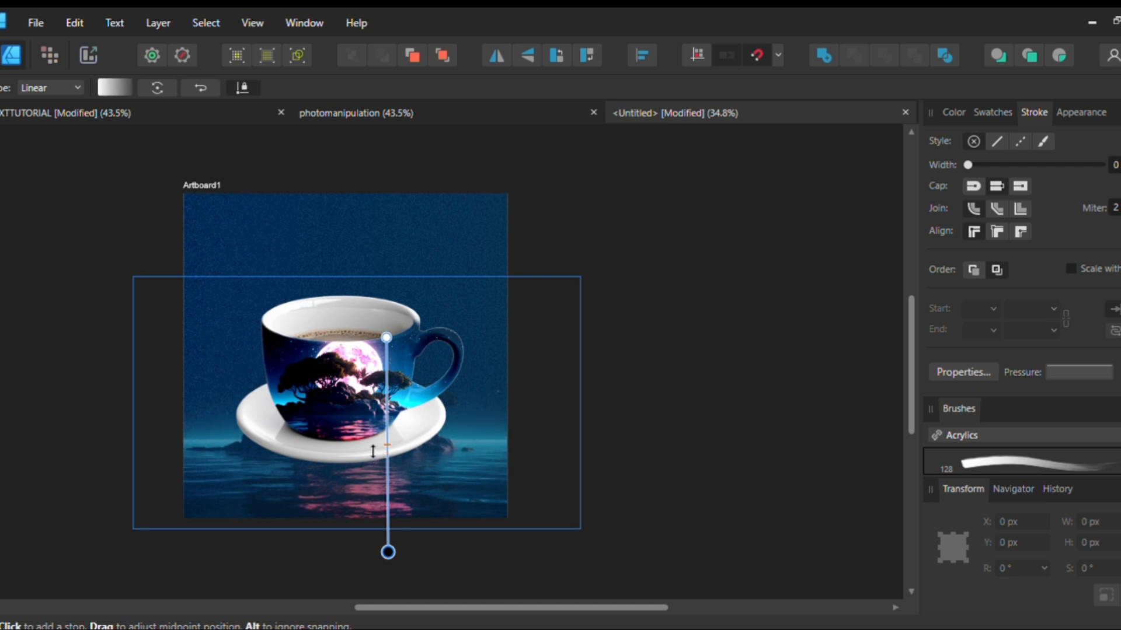
{"action": "left_click", "coordinate": [1, 170]}
Move the cup and saucer group down to about Y 49 px so the saucer rests on the water
{"action": "scroll", "coordinate": [410, 393], "scroll_direction": "left", "scroll_amount": 2}
{"action": "left_click", "coordinate": [426, 376]}
{"action": "mouse_move", "coordinate": [425, 376]}
{"action": "left_mouse_down"}
{"action": "mouse_move", "coordinate": [436, 393]}
{"action": "mouse_move", "coordinate": [425, 394]}
{"action": "mouse_move", "coordinate": [443, 398]}
{"action": "mouse_move", "coordinate": [430, 397]}
{"action": "left_mouse_up"}
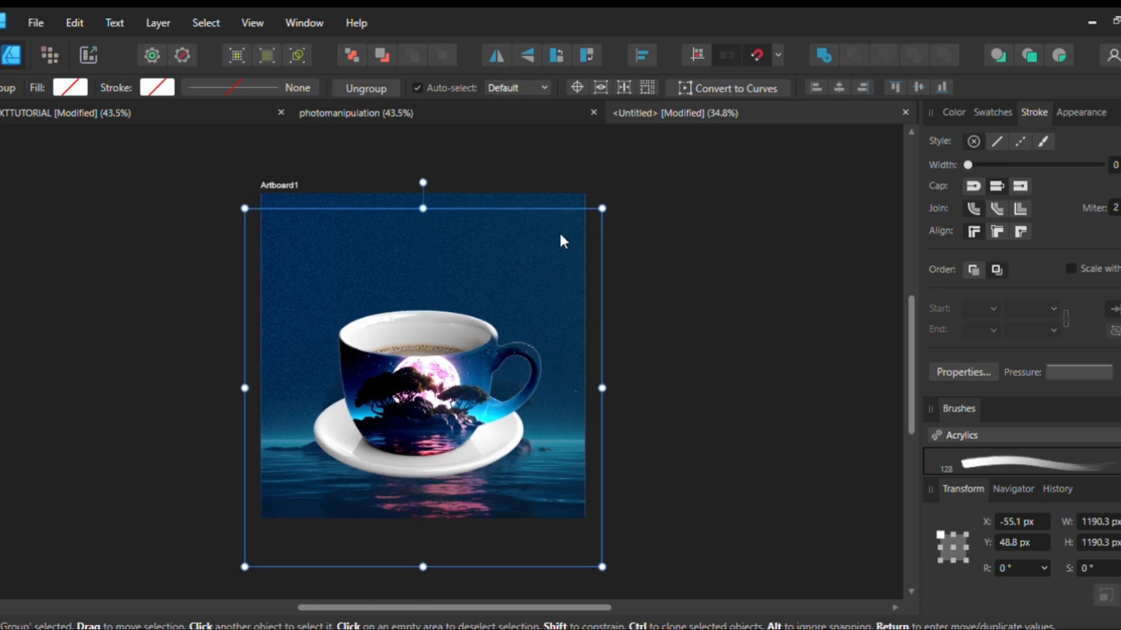
Duplicate the cup group, flip the copy vertically and place it under the saucer as a translucent reflection
{"action": "left_click_drag", "start_coordinate": [470, 320], "coordinate": [472, 331]}
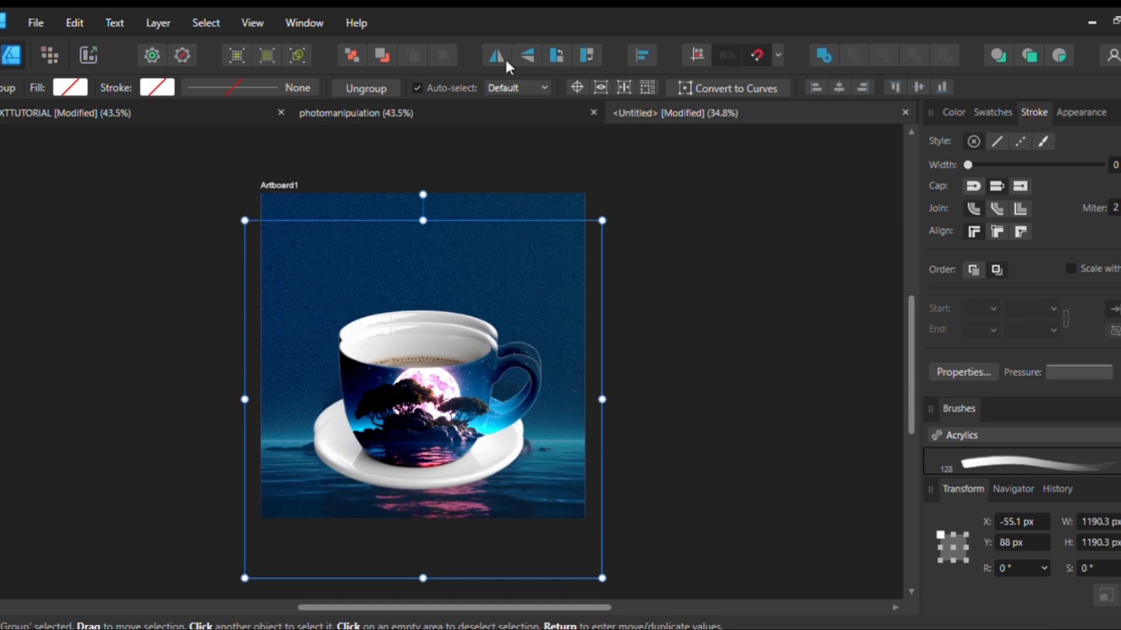
{"action": "left_click", "coordinate": [527, 56]}
{"action": "left_click_drag", "start_coordinate": [413, 432], "coordinate": [412, 508]}
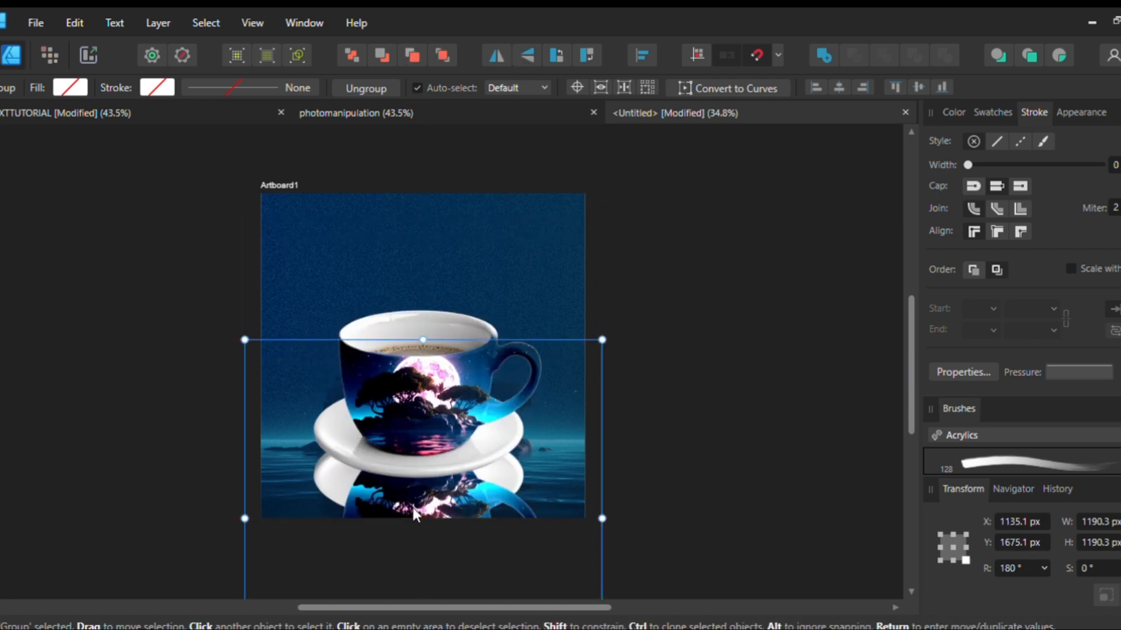
{"action": "mouse_move", "coordinate": [455, 487]}
{"action": "left_mouse_down"}
{"action": "mouse_move", "coordinate": [466, 498]}
{"action": "mouse_move", "coordinate": [455, 503]}
{"action": "left_mouse_up"}
{"action": "key", "text": "ctrl+z"}
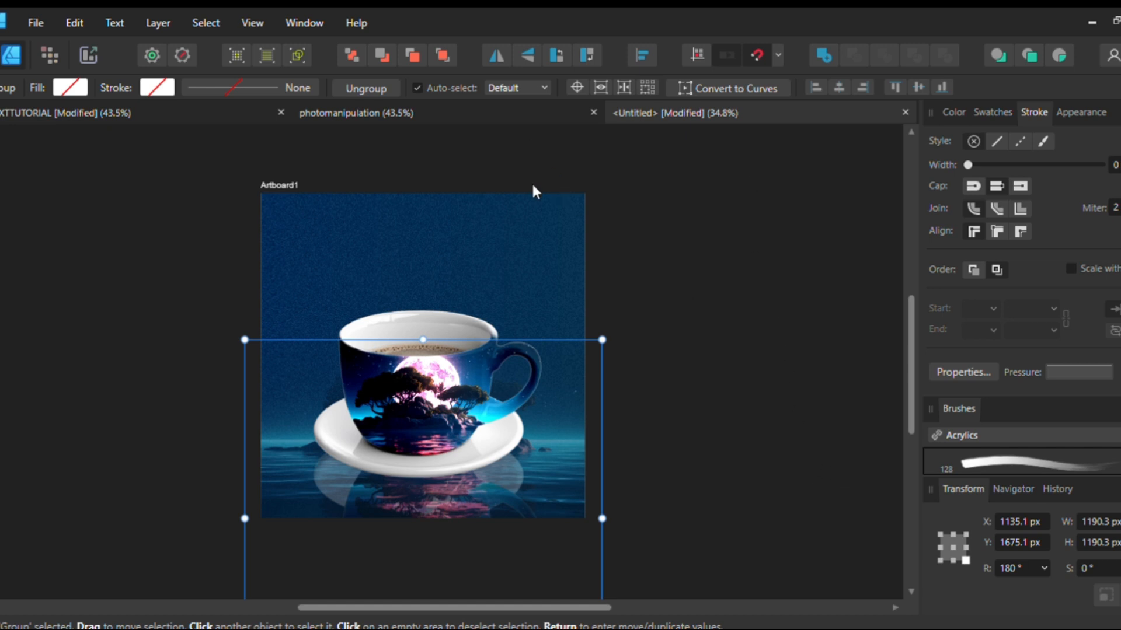
Send the flipped cup reflection behind the water image so it blends into the sea
{"action": "key", "text": "ctrl+bracketleft"}
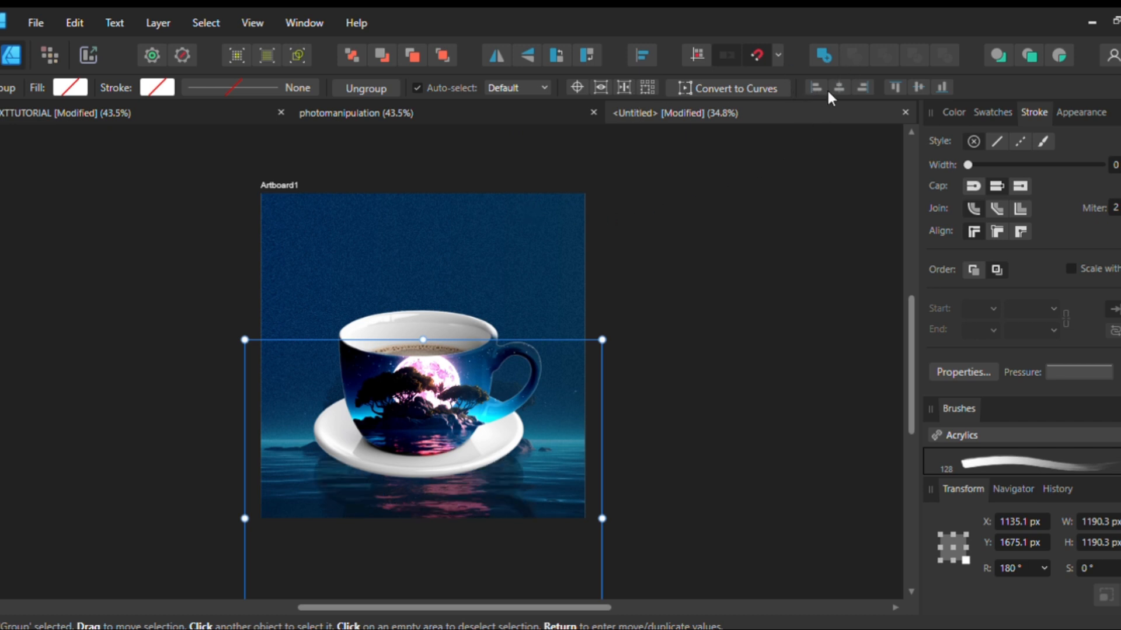
{"action": "left_click_drag", "start_coordinate": [465, 493], "coordinate": [467, 464]}
{"action": "left_click", "coordinate": [628, 196]}
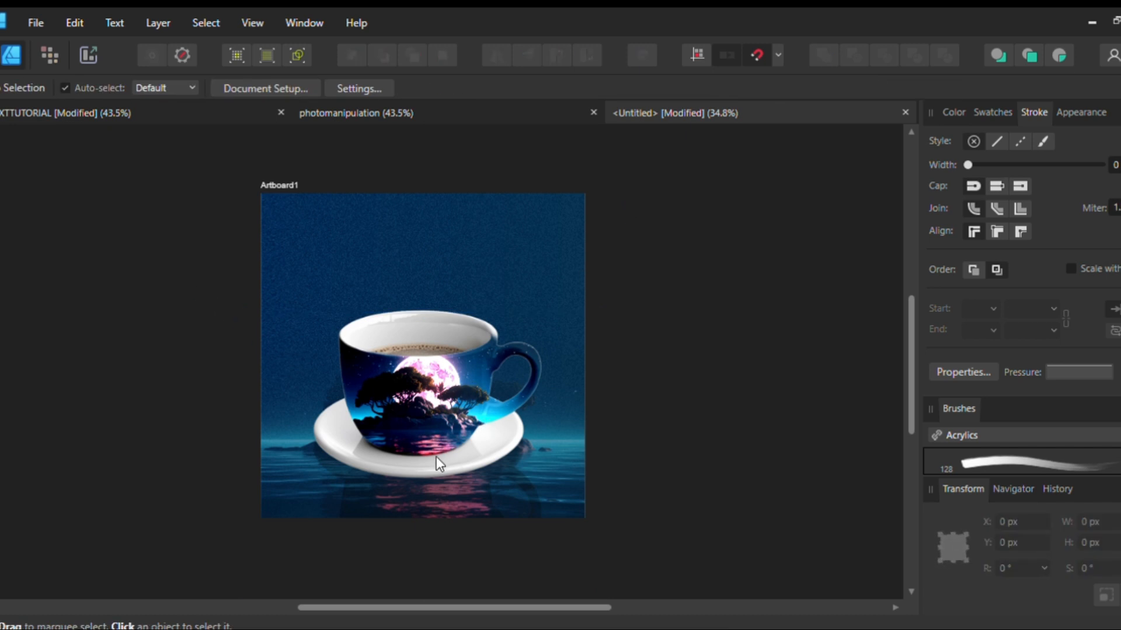
Select the island layer inside the cup group, change its blend mode to brighten the cup's artwork, and compare with the reference design
{"action": "left_click_drag", "start_coordinate": [428, 351], "coordinate": [417, 399]}
{"action": "key", "text": "ctrl+z"}
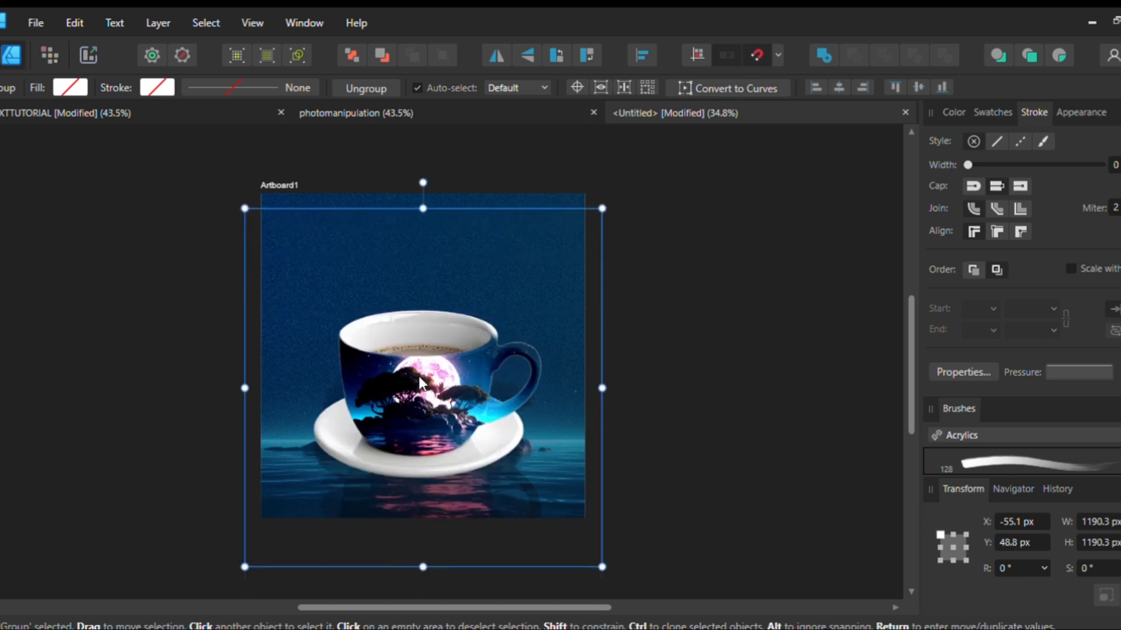
{"action": "double_click", "coordinate": [420, 383]}
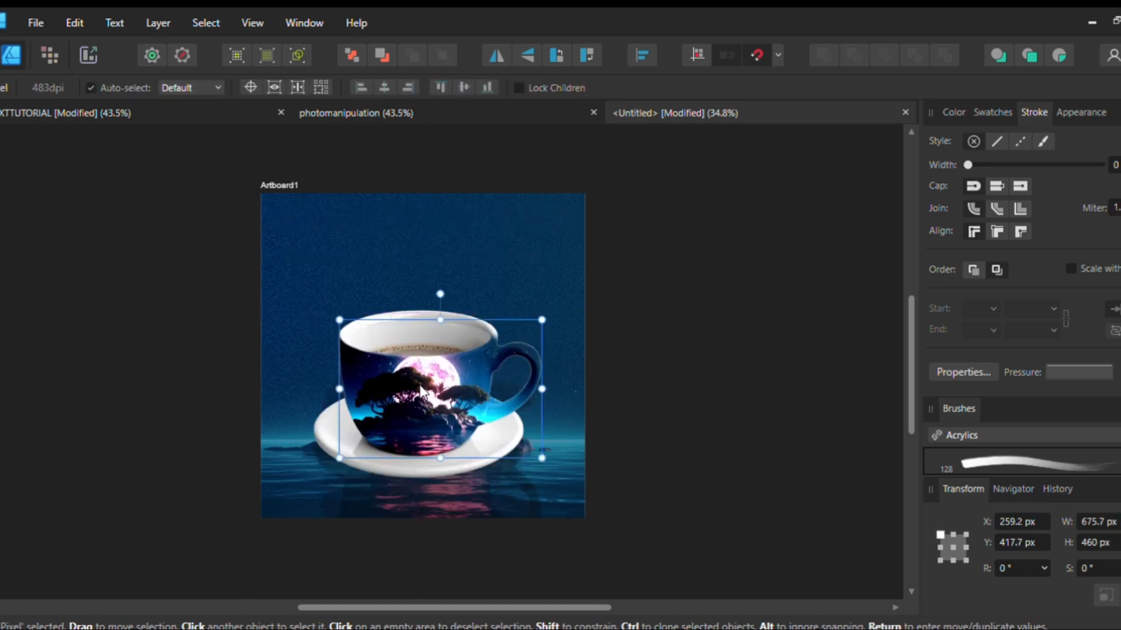
{"action": "double_click", "coordinate": [421, 398]}
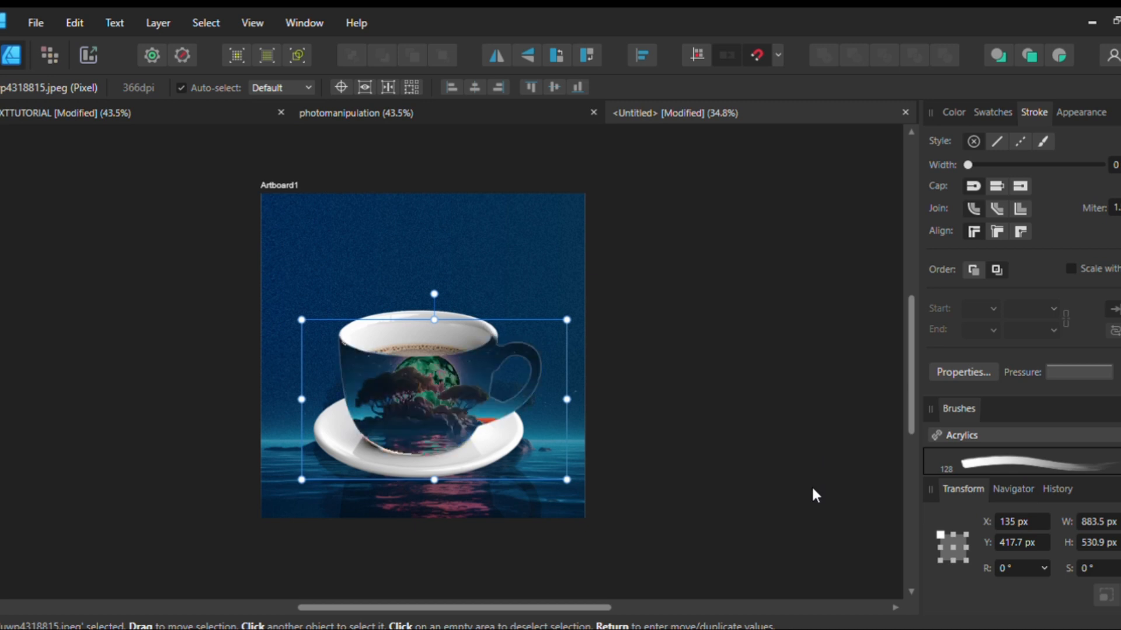
{"action": "left_click", "coordinate": [654, 401]}
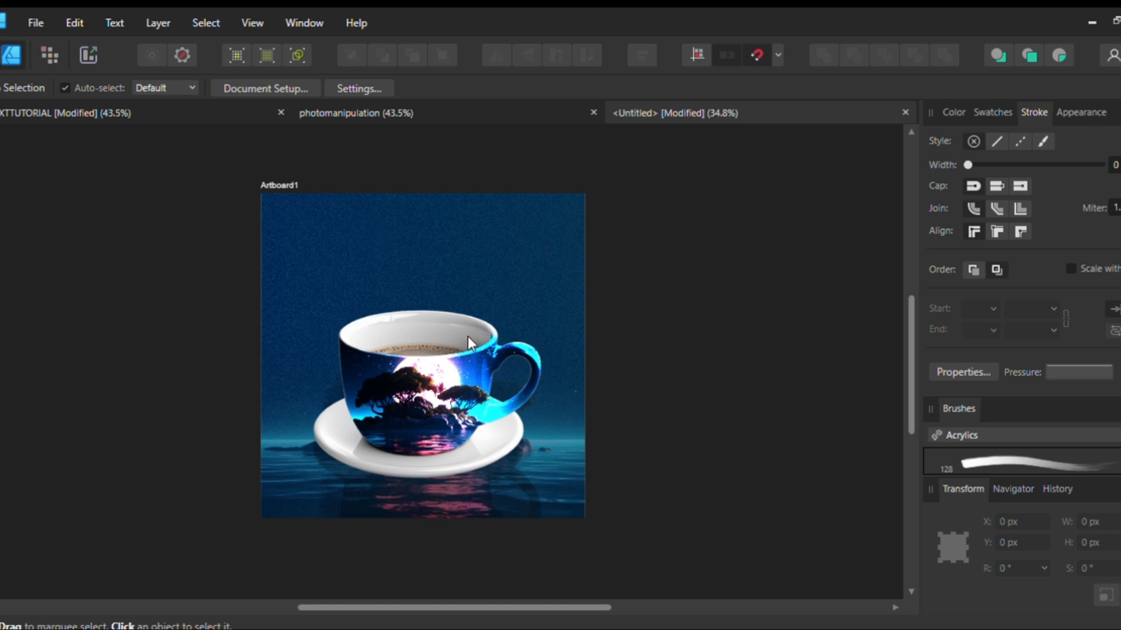
{"action": "left_click", "coordinate": [208, 111]}
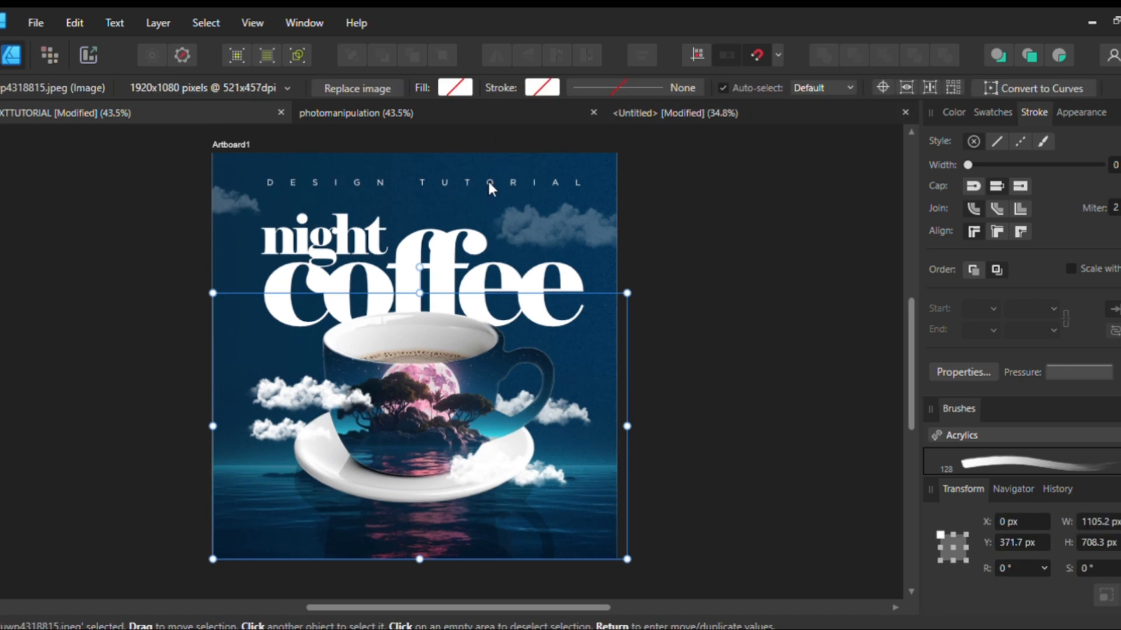
{"action": "left_click", "coordinate": [718, 111]}
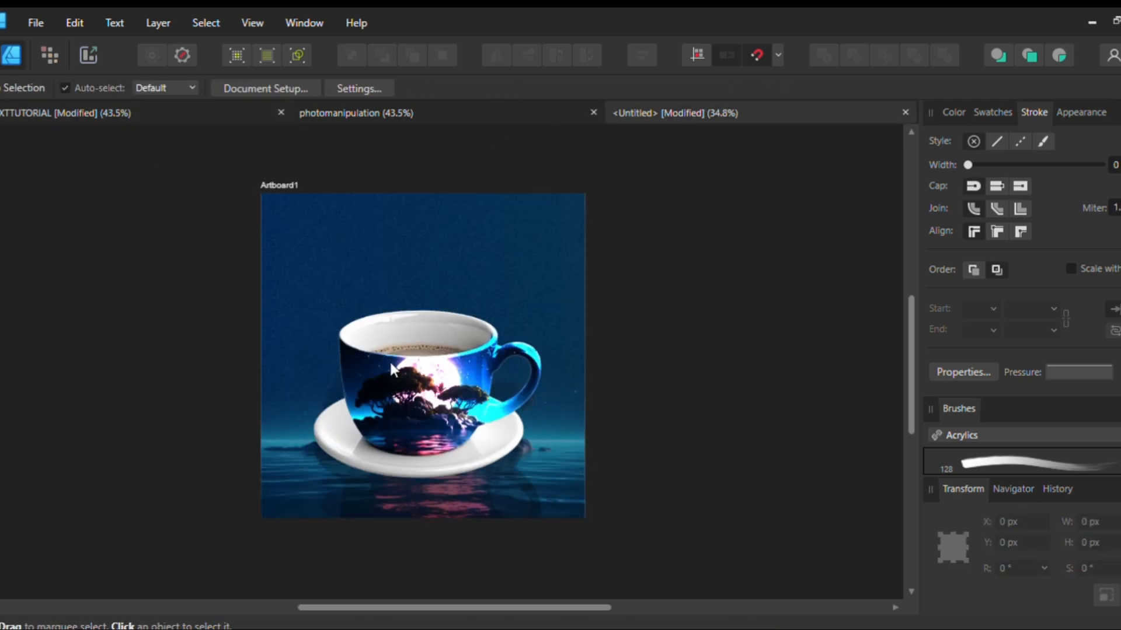
Sharpen the cup in the Pixel Persona using a sharpening brush about 1252 px wide, 80% hardness, in Clarity mode
{"action": "left_click", "coordinate": [418, 377]}
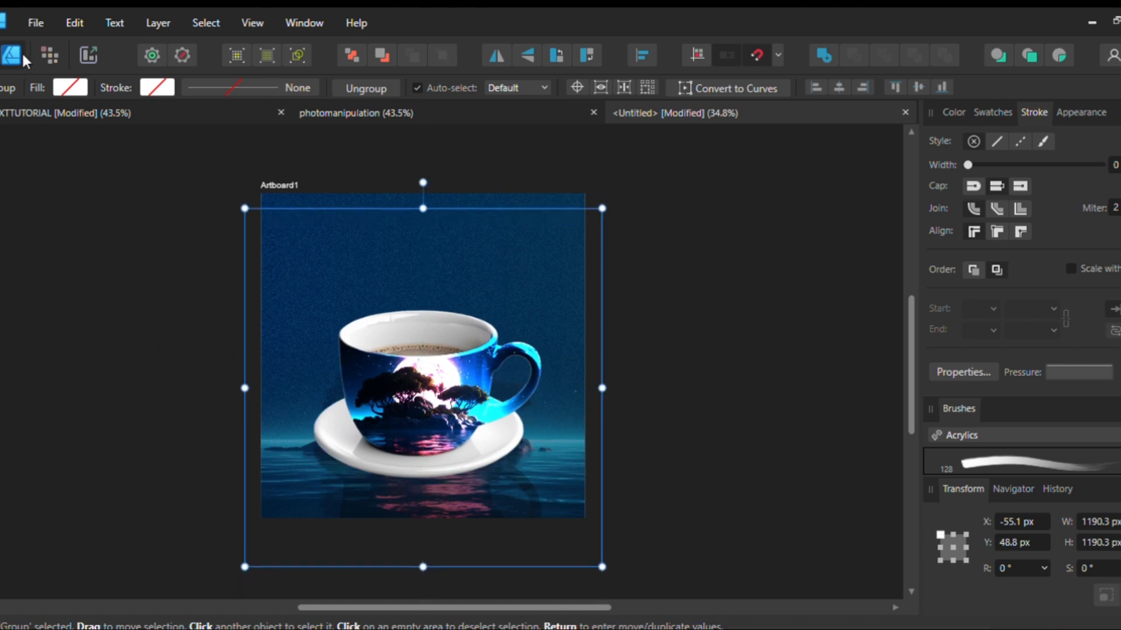
{"action": "left_click", "coordinate": [43, 48]}
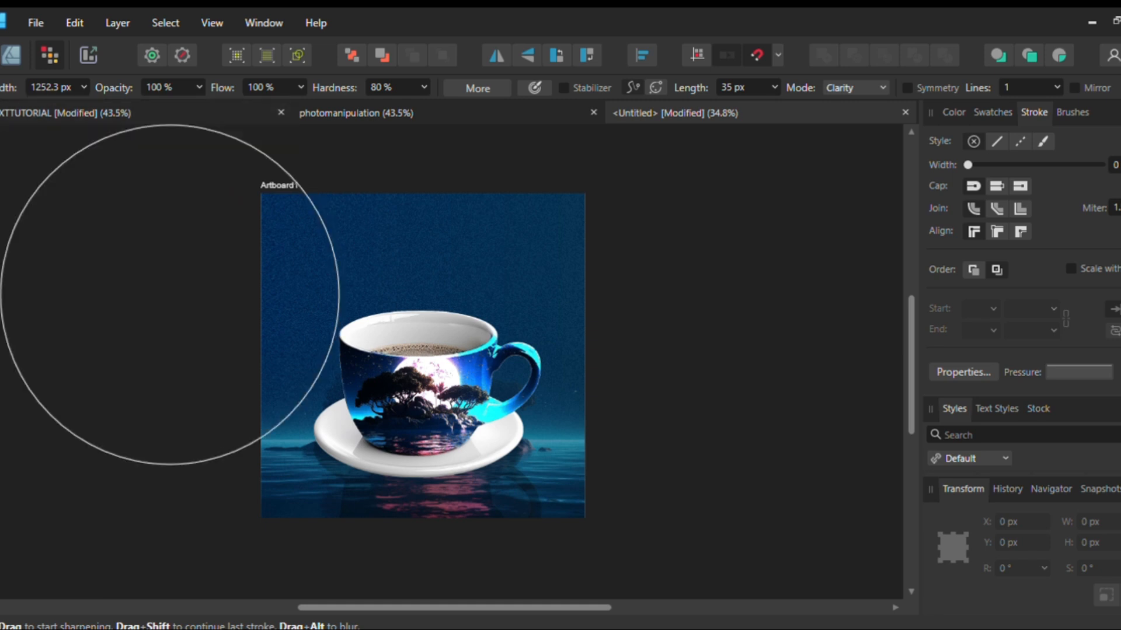
{"action": "key", "text": "v"}
{"action": "left_click", "coordinate": [648, 387]}
{"action": "scroll", "coordinate": [600, 357], "scroll_direction": "left", "scroll_amount": 3}
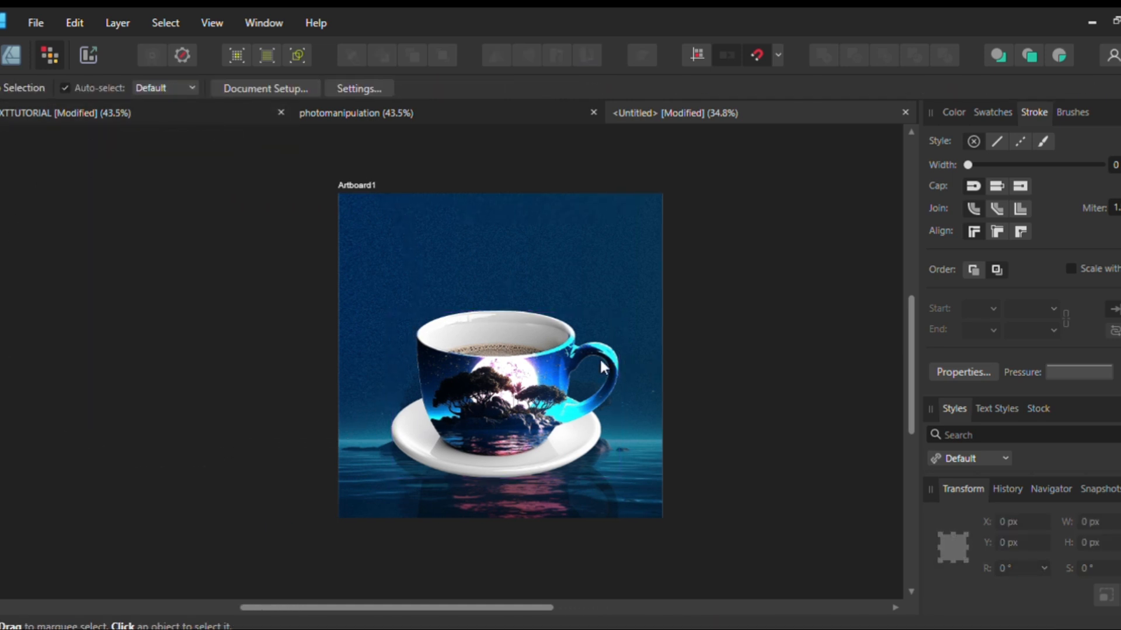
{"action": "scroll", "coordinate": [600, 357], "scroll_direction": "up", "scroll_amount": 1}
{"action": "scroll", "coordinate": [602, 353], "scroll_direction": "right", "scroll_amount": 2}
{"action": "scroll", "coordinate": [423, 245], "scroll_direction": "left", "scroll_amount": 1}
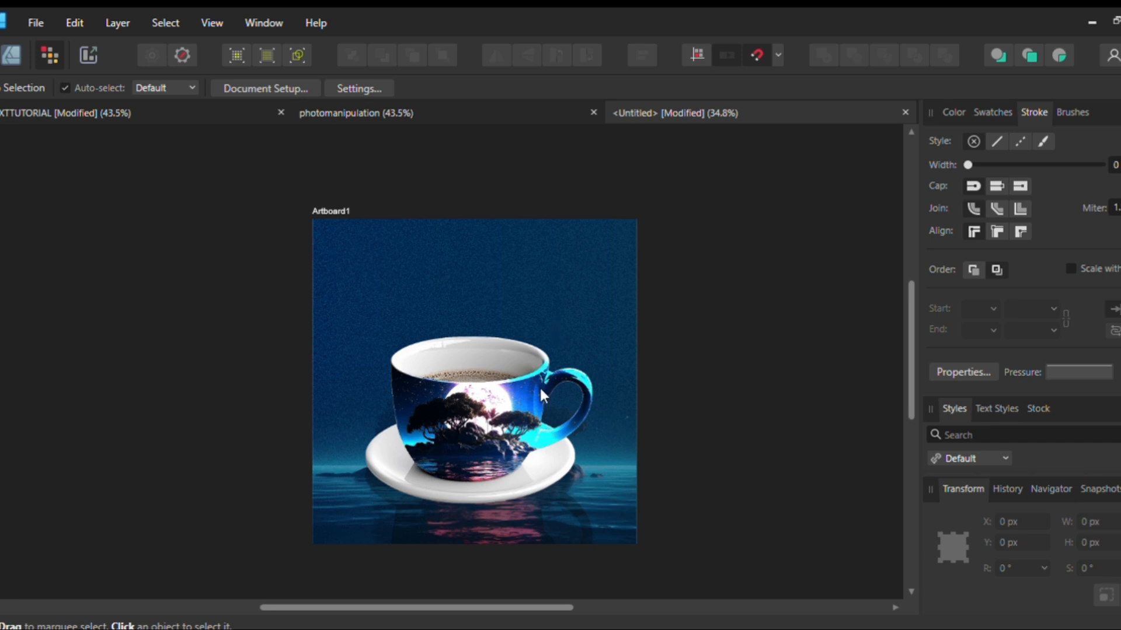
Place the Soft_Cloud_PNG_Clip_Art_Image.png picture on the artboard and scale it down to about 4195 px wide
{"action": "left_click", "coordinate": [488, 287]}
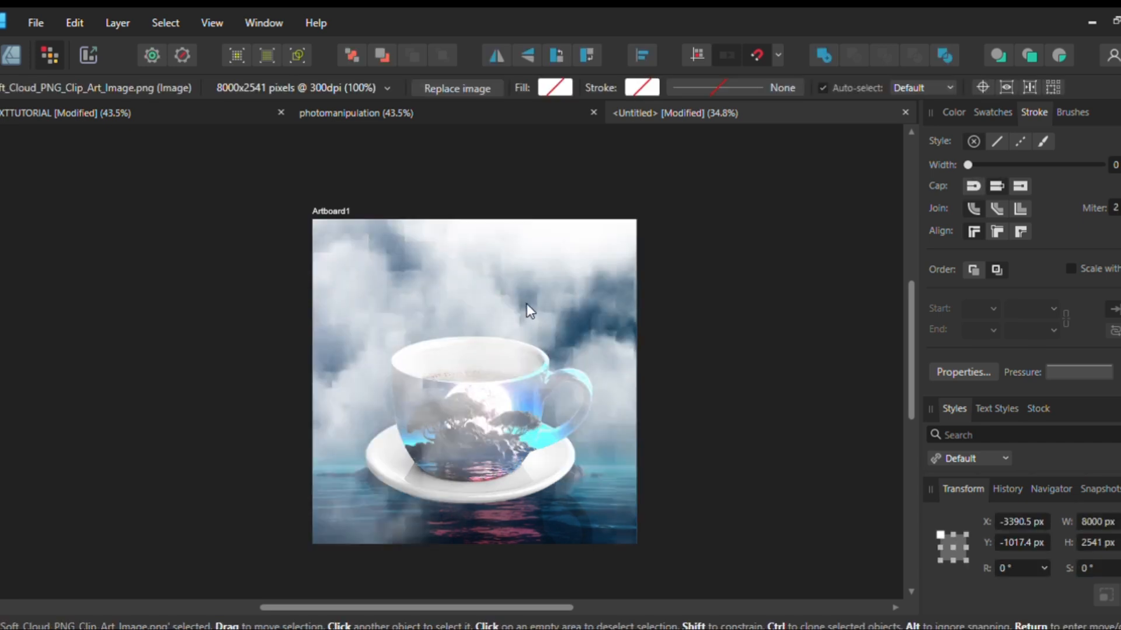
{"action": "scroll", "coordinate": [523, 306], "scroll_direction": "down", "scroll_amount": 5}
{"action": "scroll", "coordinate": [493, 251], "scroll_direction": "down", "scroll_amount": 2}
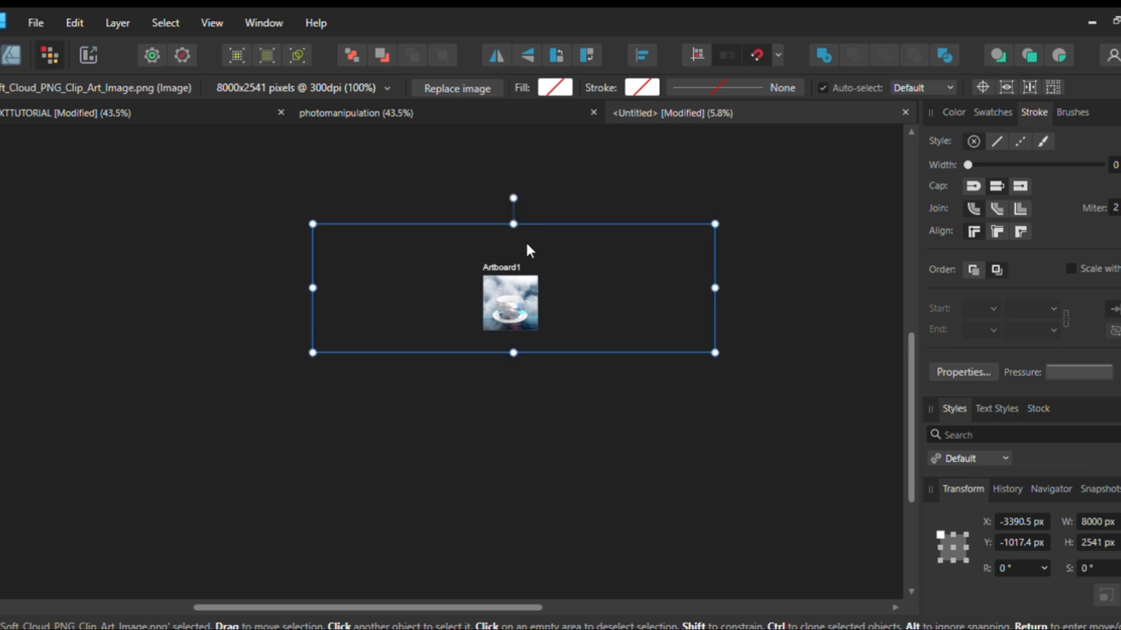
{"action": "left_click_drag", "start_coordinate": [313, 225], "coordinate": [409, 254]}
{"action": "scroll", "coordinate": [508, 258], "scroll_direction": "up", "scroll_amount": 5}
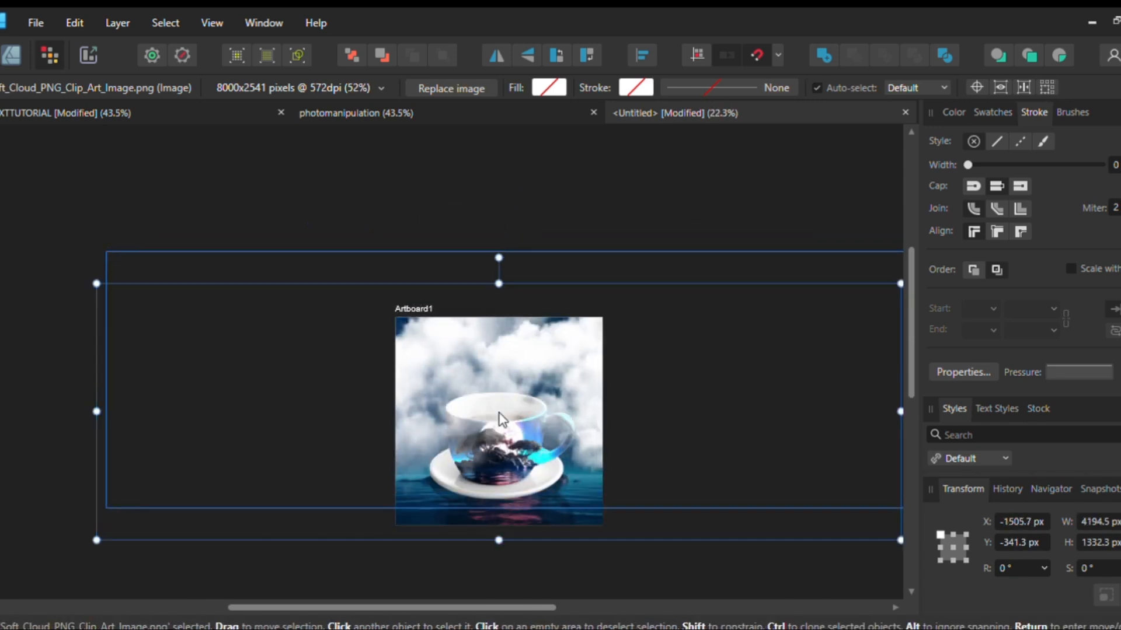
Send the cloud image behind the cup, shrink it to about 1590 × 505 px and position it around the saucer
{"action": "key", "text": "ctrl+["}
{"action": "key", "text": "ctrl+["}
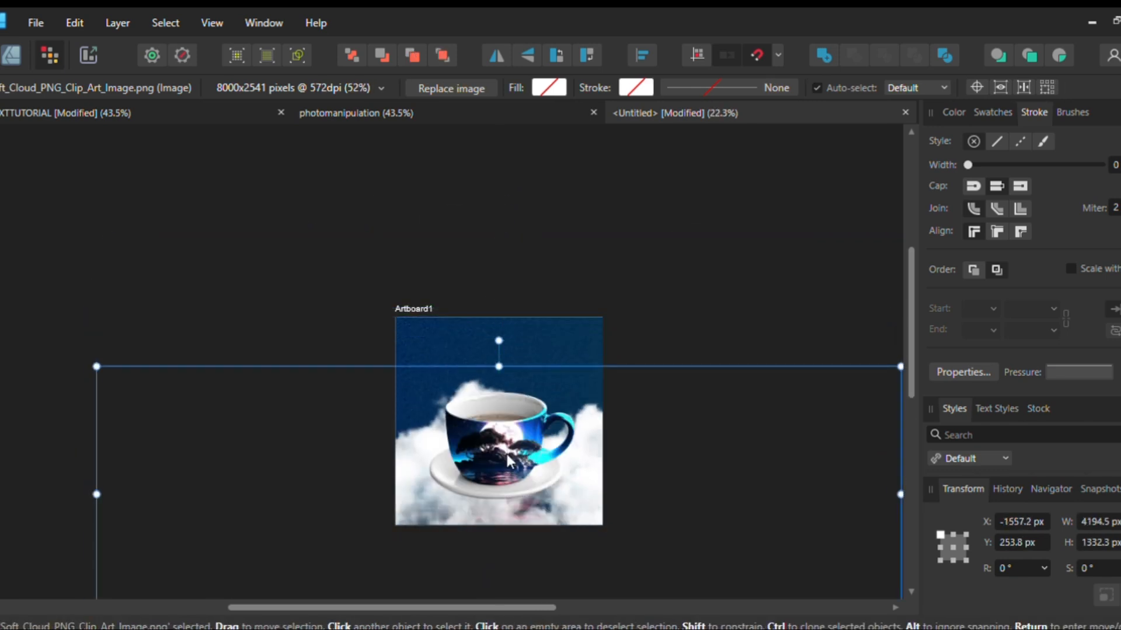
{"action": "key", "text": "ctrl+["}
{"action": "key", "text": "ctrl+]"}
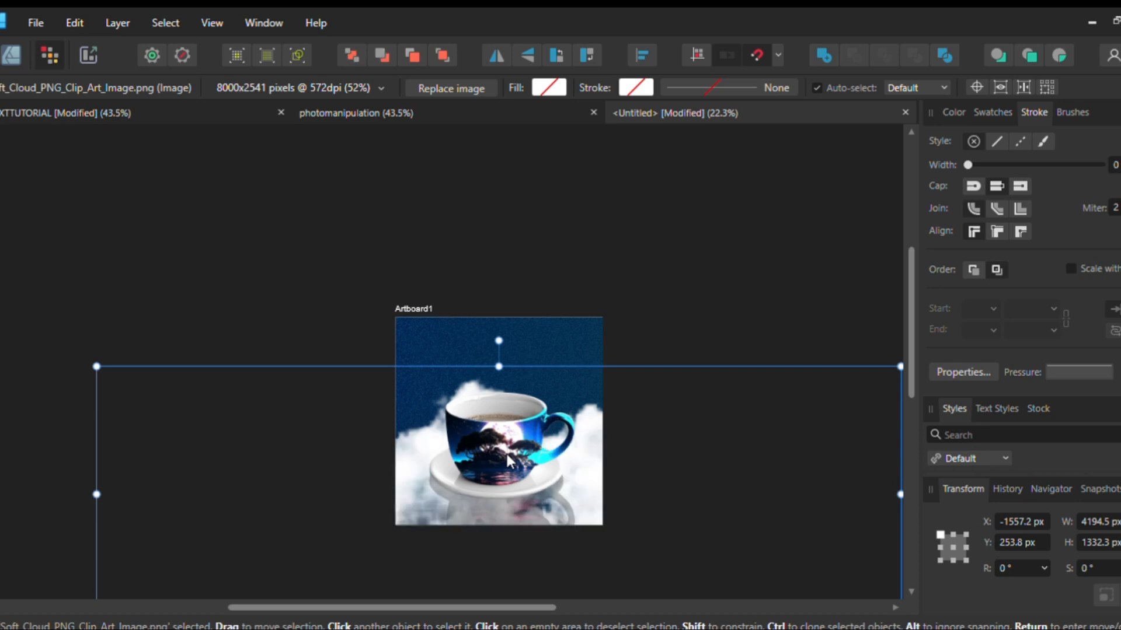
{"action": "scroll", "coordinate": [561, 444], "scroll_direction": "down", "scroll_amount": 2}
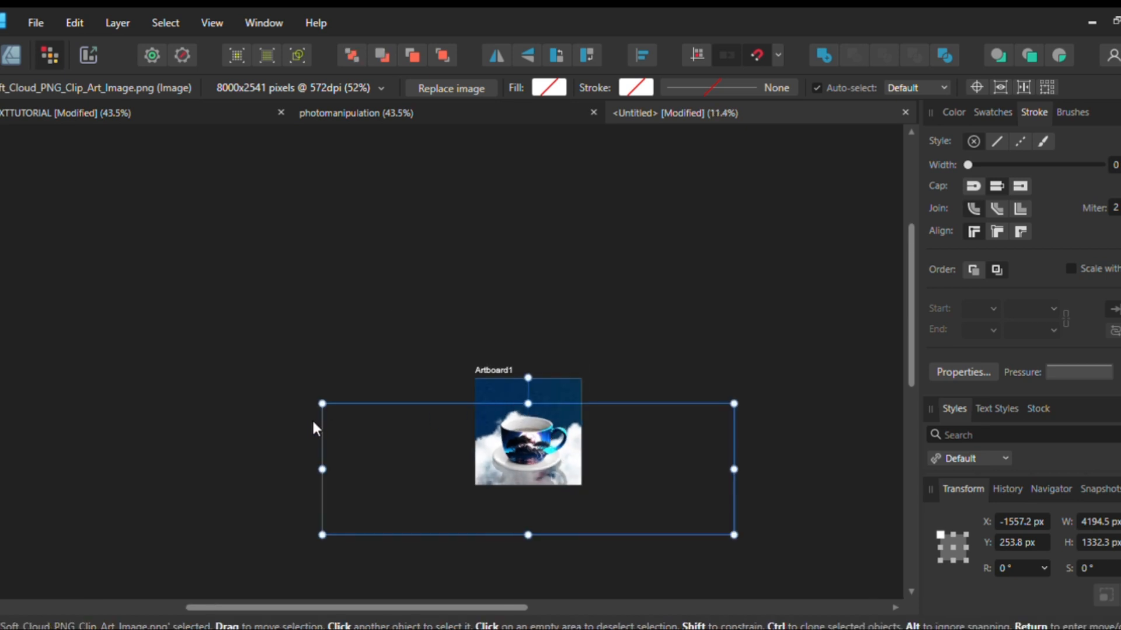
{"action": "left_click_drag", "start_coordinate": [322, 404], "coordinate": [450, 445]}
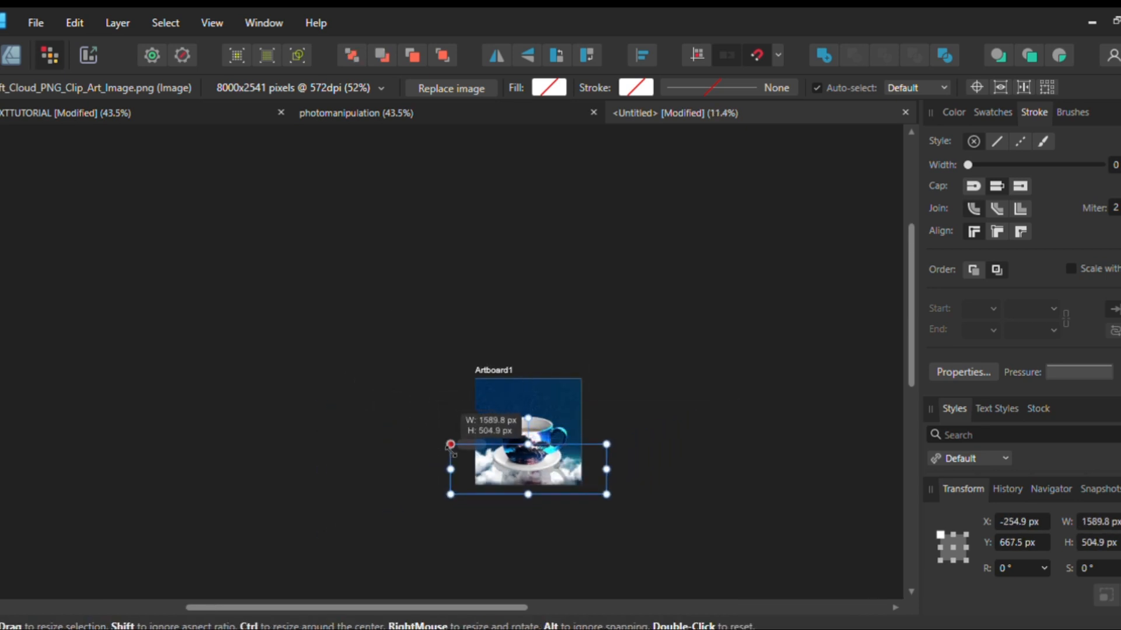
{"action": "scroll", "coordinate": [493, 453], "scroll_direction": "up", "scroll_amount": 3}
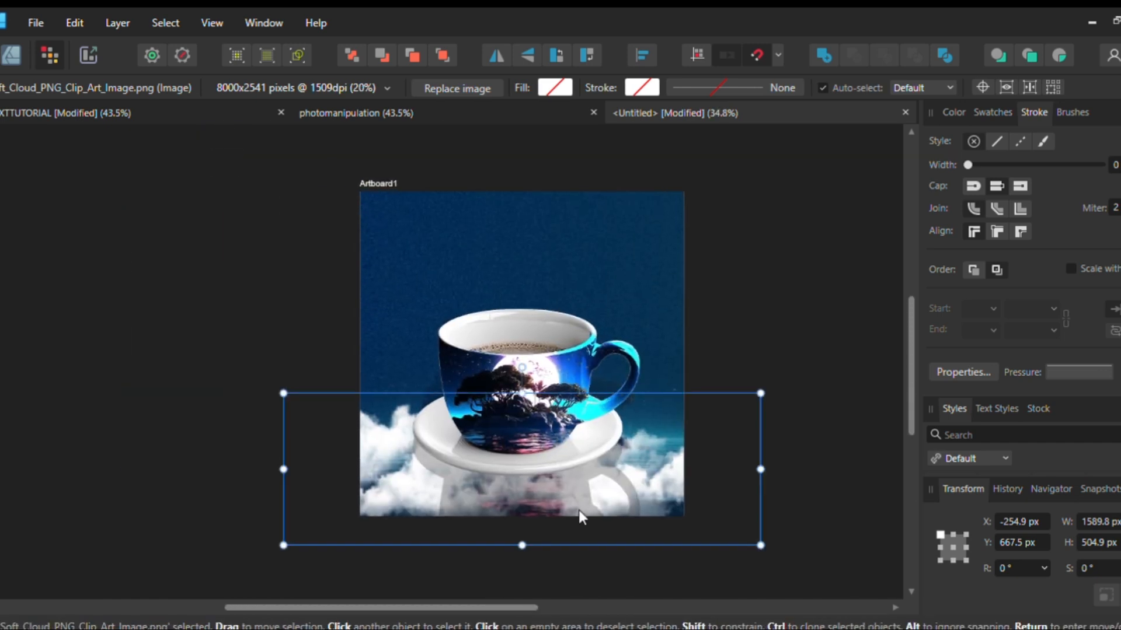
Try the cloud image at different stacking positions behind and in front of the water and cup reflection
{"action": "key", "text": "ctrl+["}
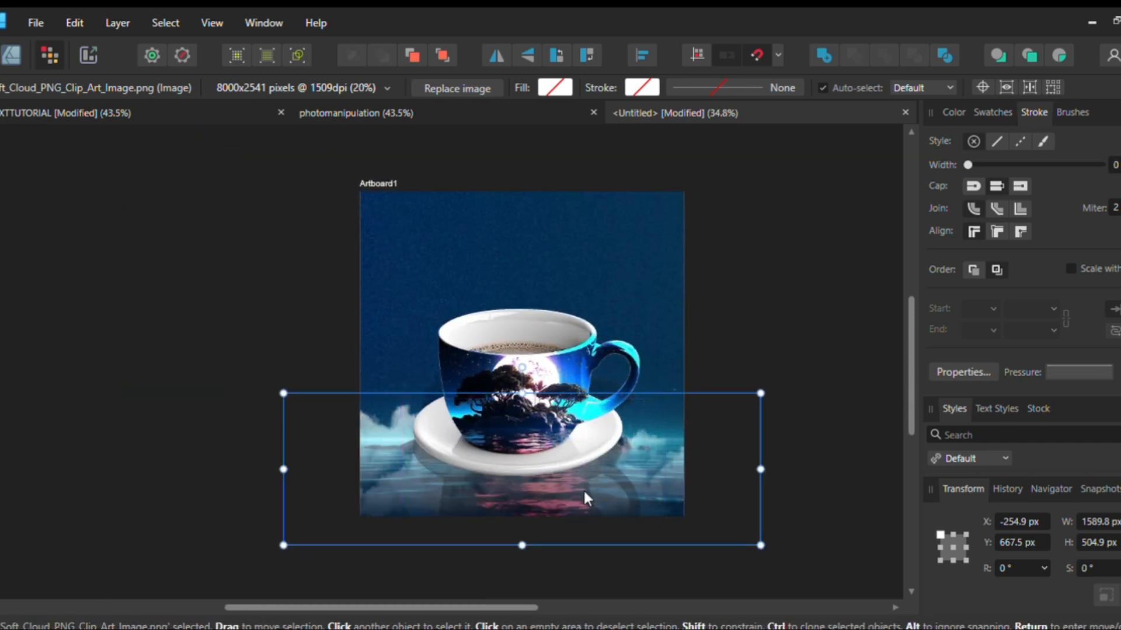
{"action": "key", "text": "ctrl+]"}
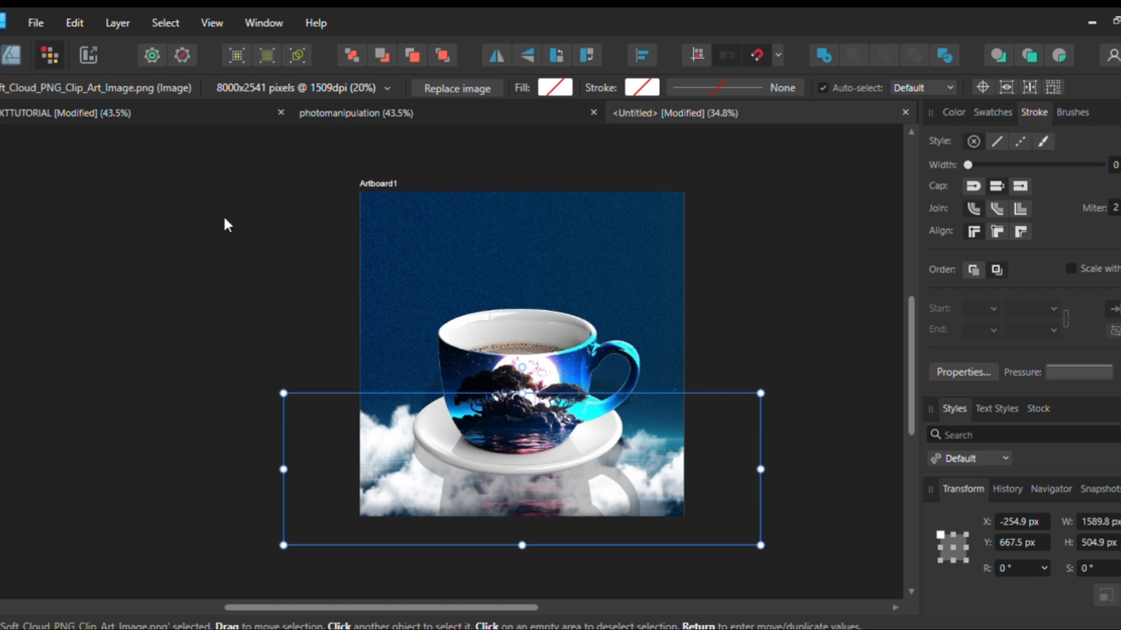
{"action": "key", "text": "ctrl+["}
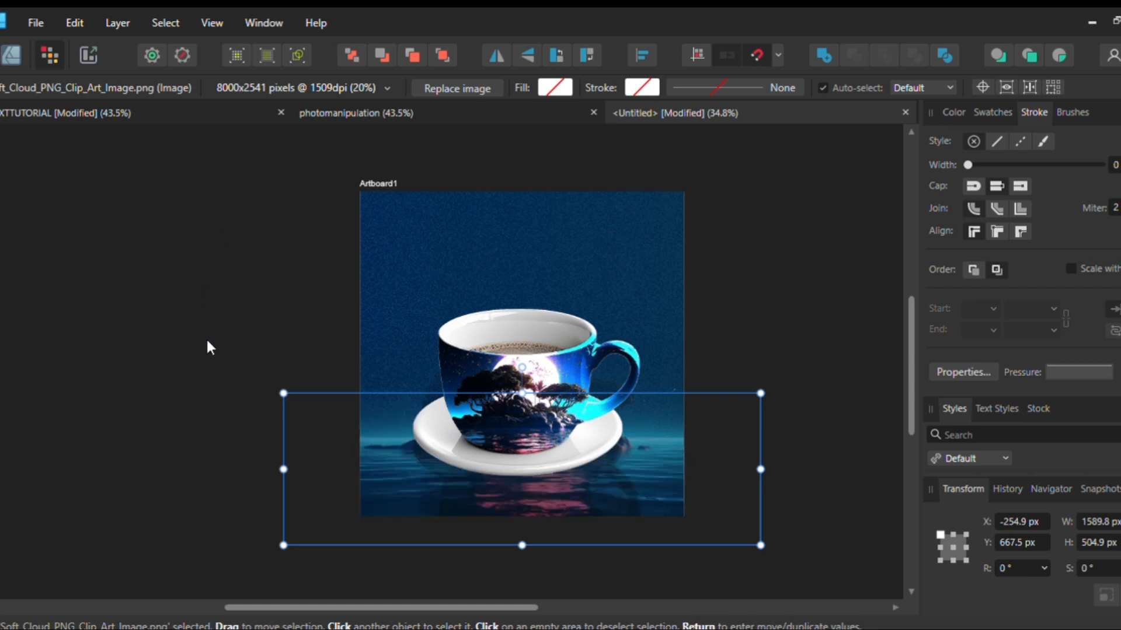
{"action": "key", "text": "ctrl+]"}
{"action": "key", "text": "ctrl+["}
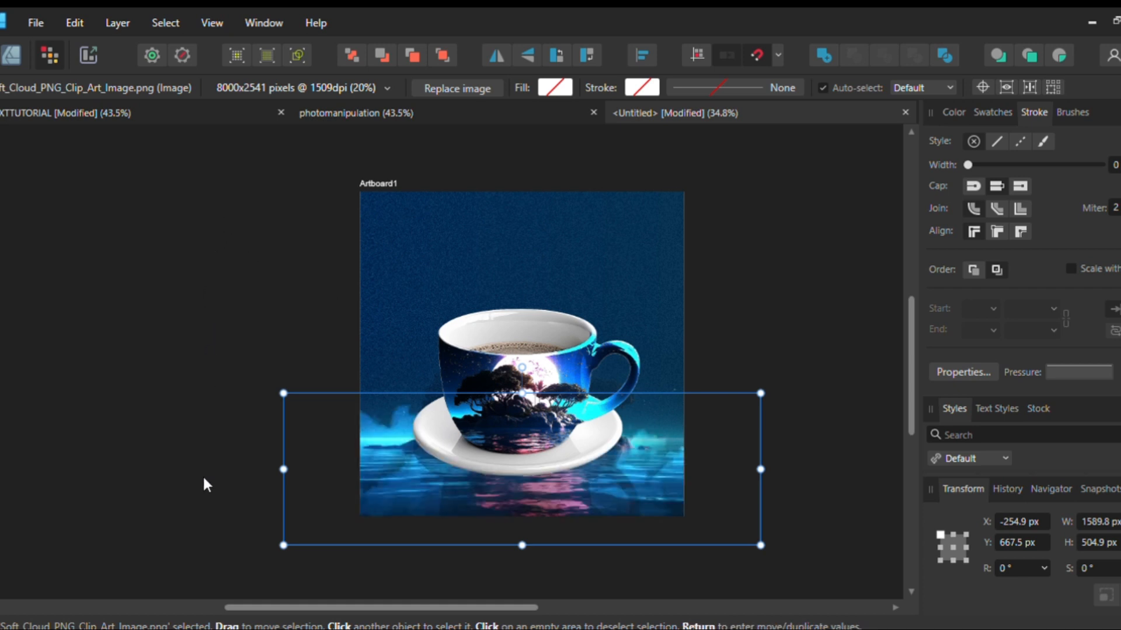
{"action": "key", "text": "ctrl+]"}
{"action": "key", "text": "ctrl+["}
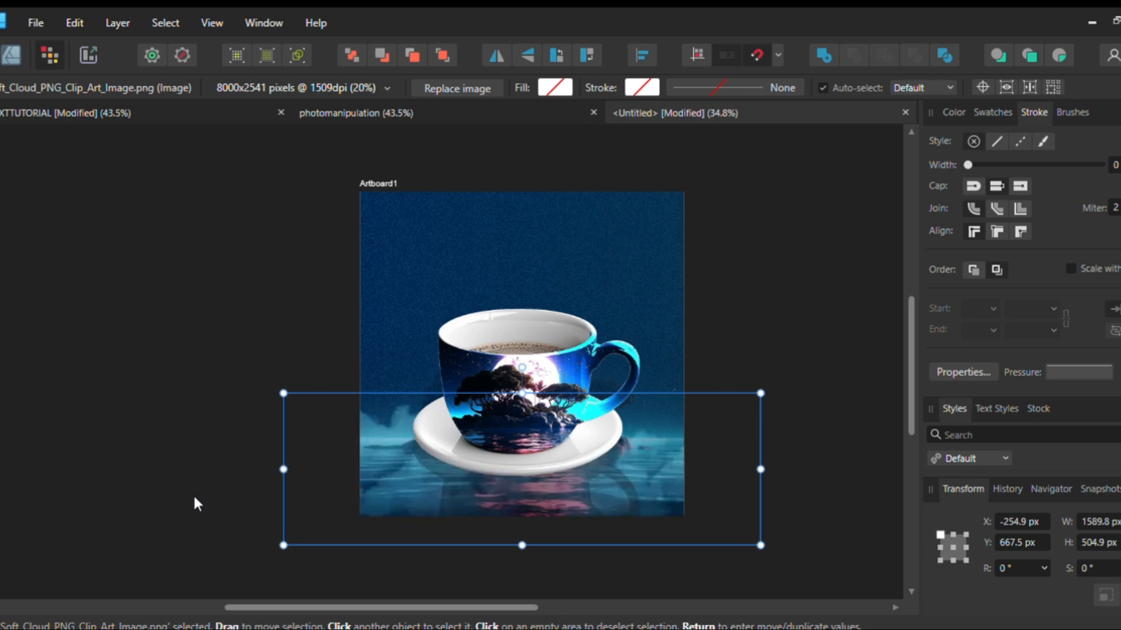
{"action": "key", "text": "ctrl+]"}
{"action": "key", "text": "ctrl+["}
{"action": "key", "text": "ctrl+]"}
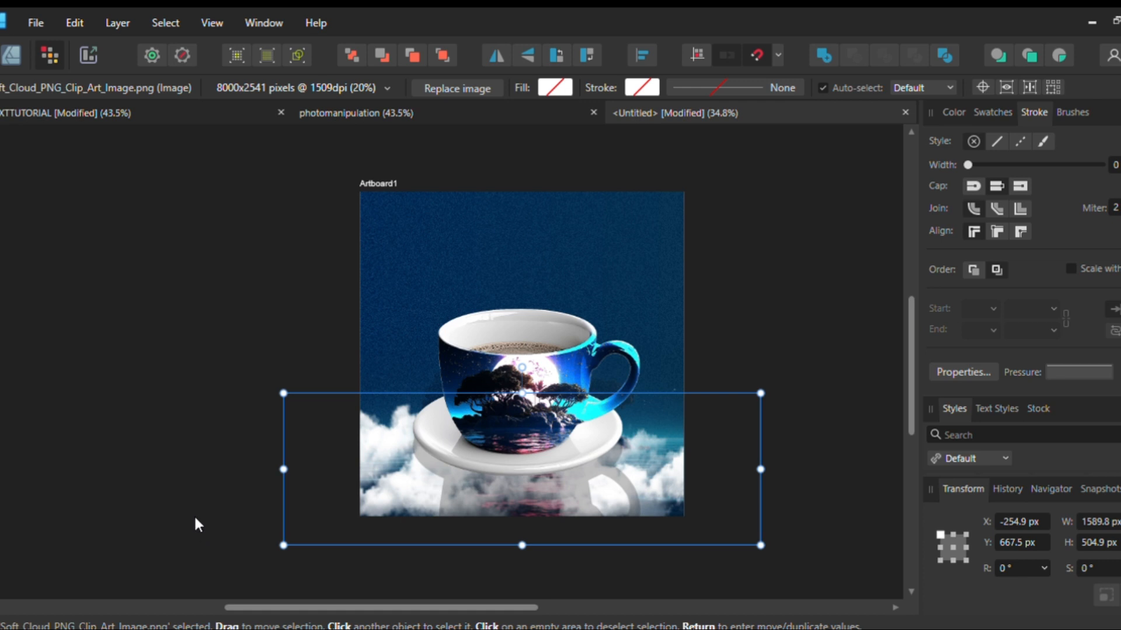
Make the clouds translucent behind the water image and raise them above the horizon to about Y 415 px
{"action": "left_click_drag", "start_coordinate": [150, 236], "coordinate": [55, 242]}
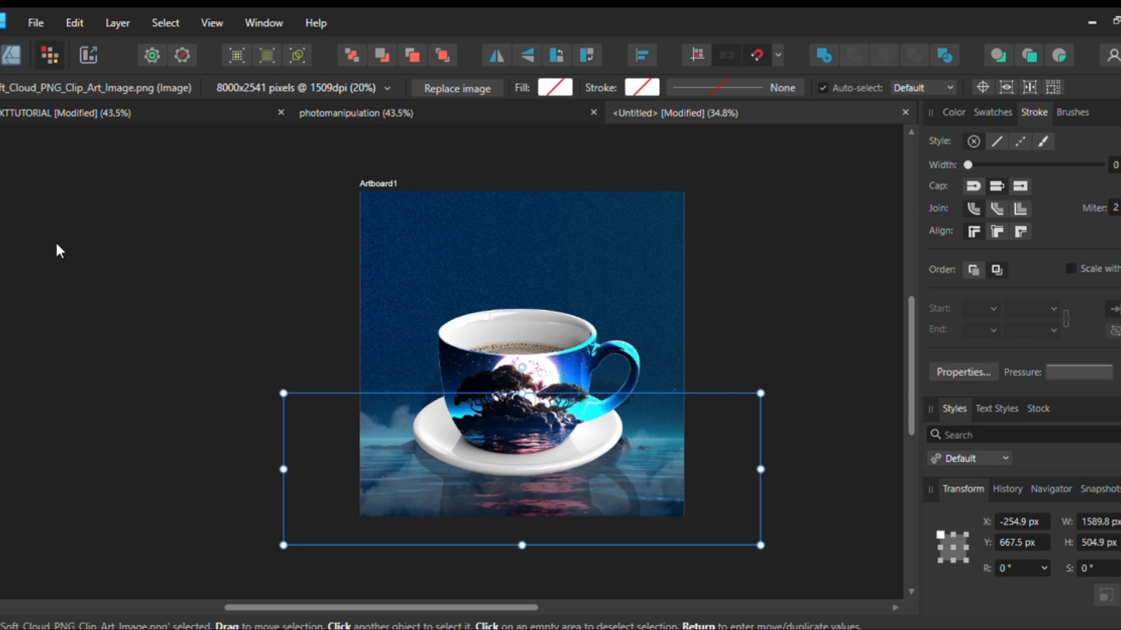
{"action": "left_click_drag", "start_coordinate": [352, 465], "coordinate": [357, 417]}
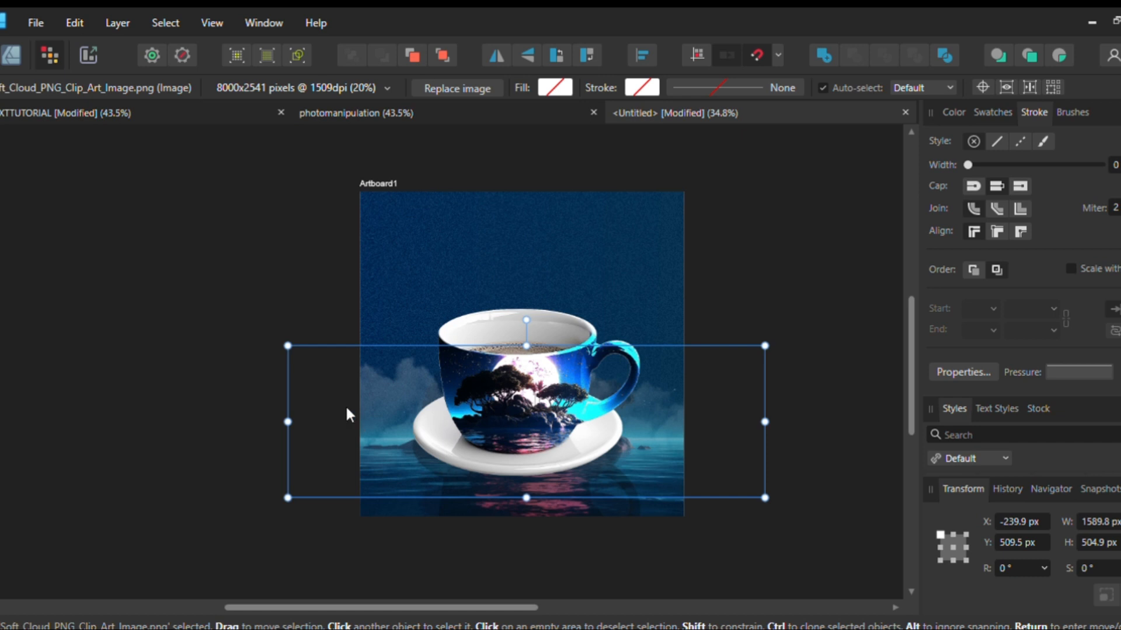
{"action": "left_click_drag", "start_coordinate": [408, 432], "coordinate": [406, 406]}
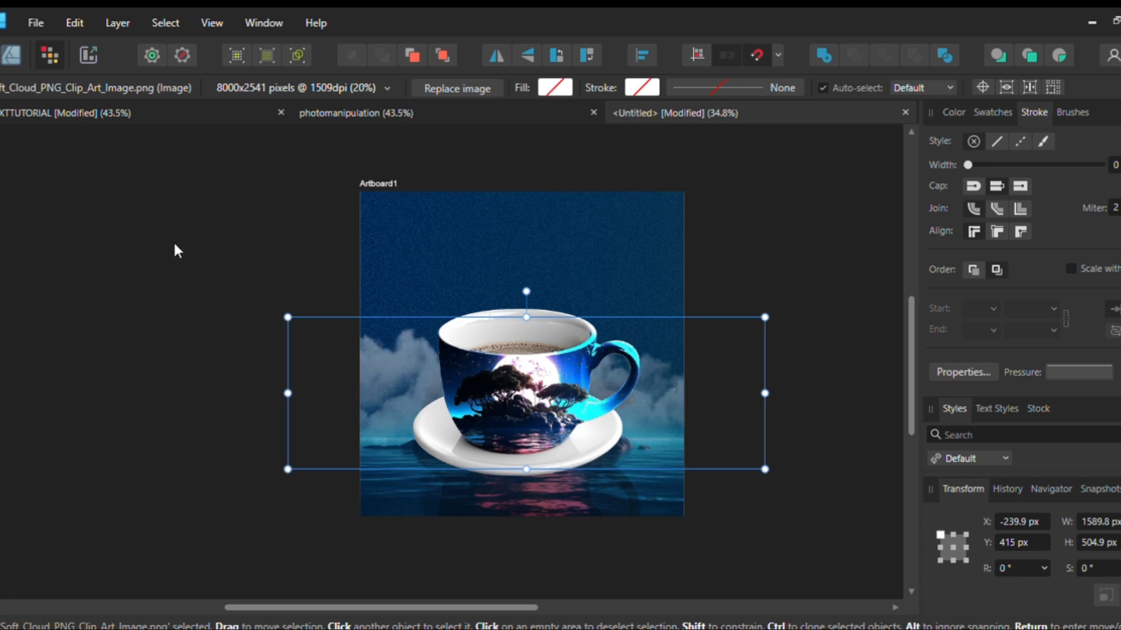
Duplicate the cloud image, shrink the copy to about 538 px wide and place it in the sky above the cup handle
{"action": "scroll", "coordinate": [444, 352], "scroll_direction": "down", "scroll_amount": 2}
{"action": "scroll", "coordinate": [447, 345], "scroll_direction": "up", "scroll_amount": 2}
{"action": "left_click_drag", "start_coordinate": [398, 366], "coordinate": [412, 427]}
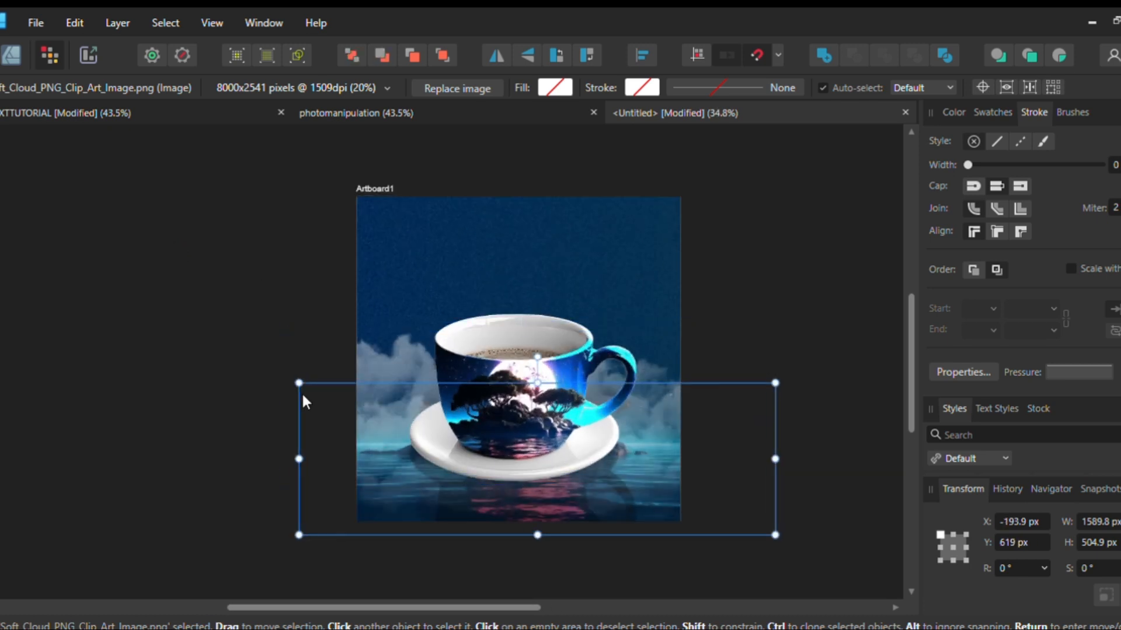
{"action": "left_click_drag", "start_coordinate": [301, 383], "coordinate": [599, 434]}
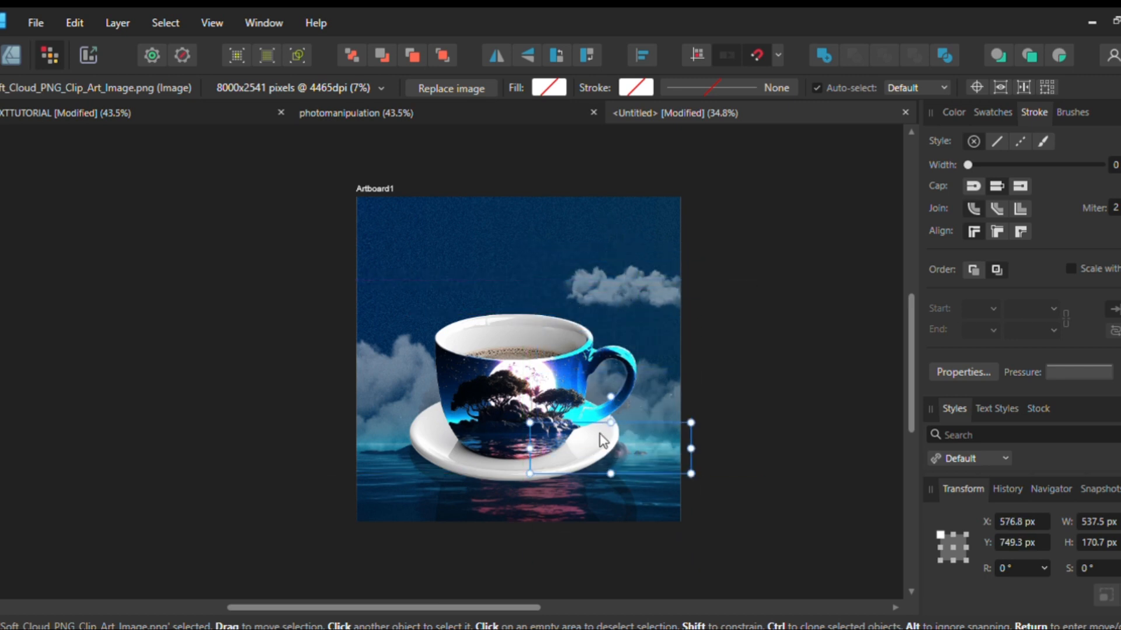
{"action": "left_click", "coordinate": [628, 280]}
{"action": "left_click", "coordinate": [589, 264]}
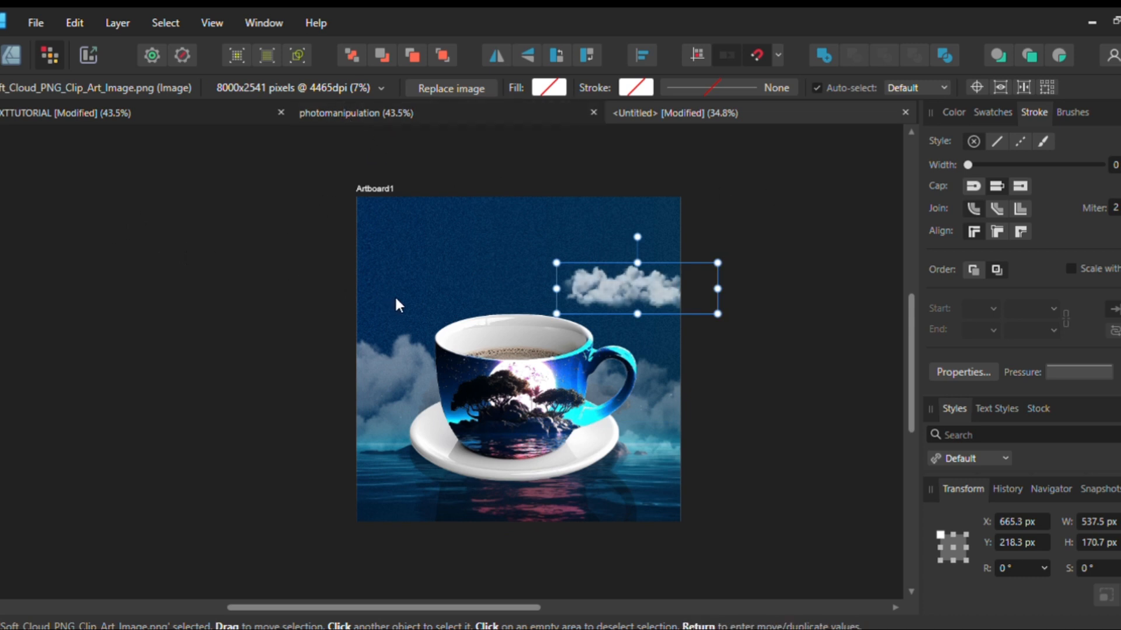
{"action": "left_click", "coordinate": [657, 394]}
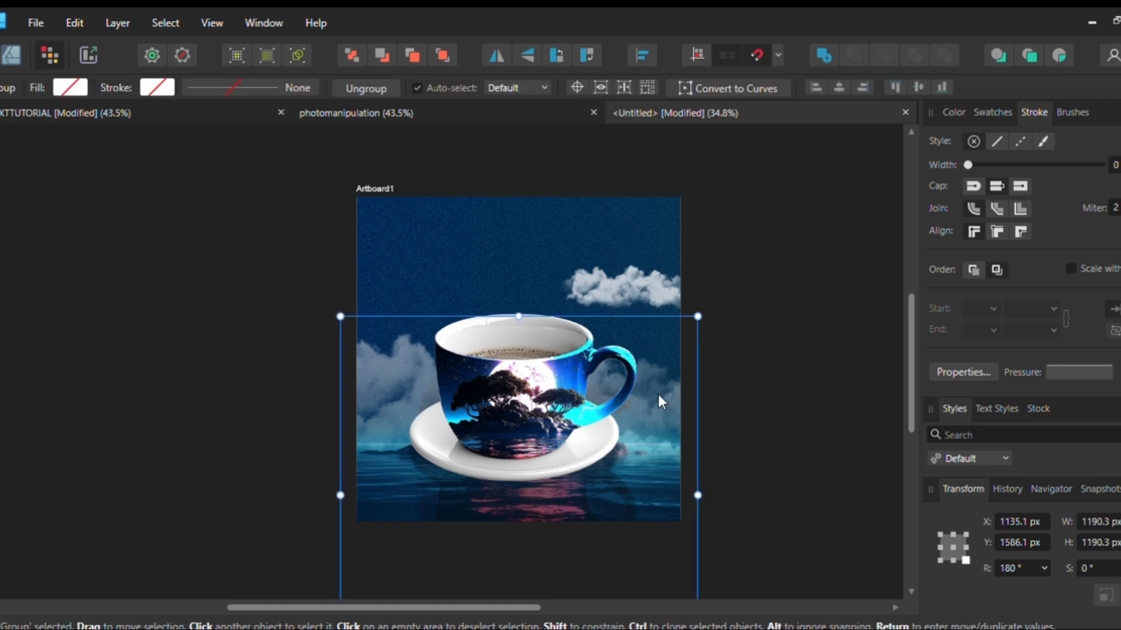
{"action": "left_click_drag", "start_coordinate": [649, 389], "coordinate": [643, 427]}
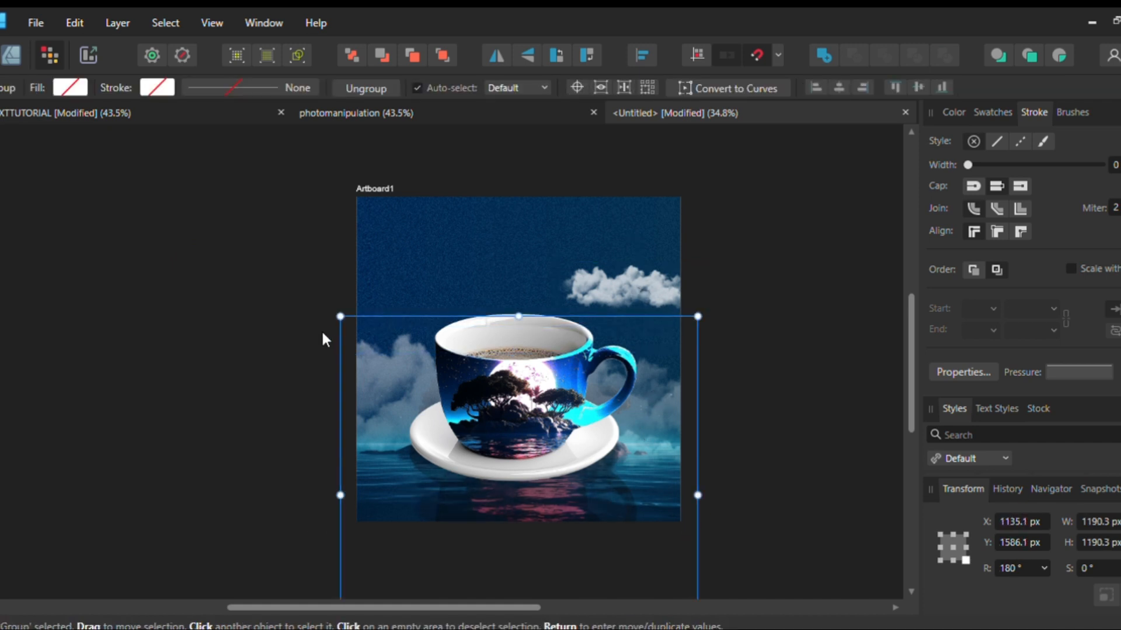
{"action": "left_click", "coordinate": [373, 313]}
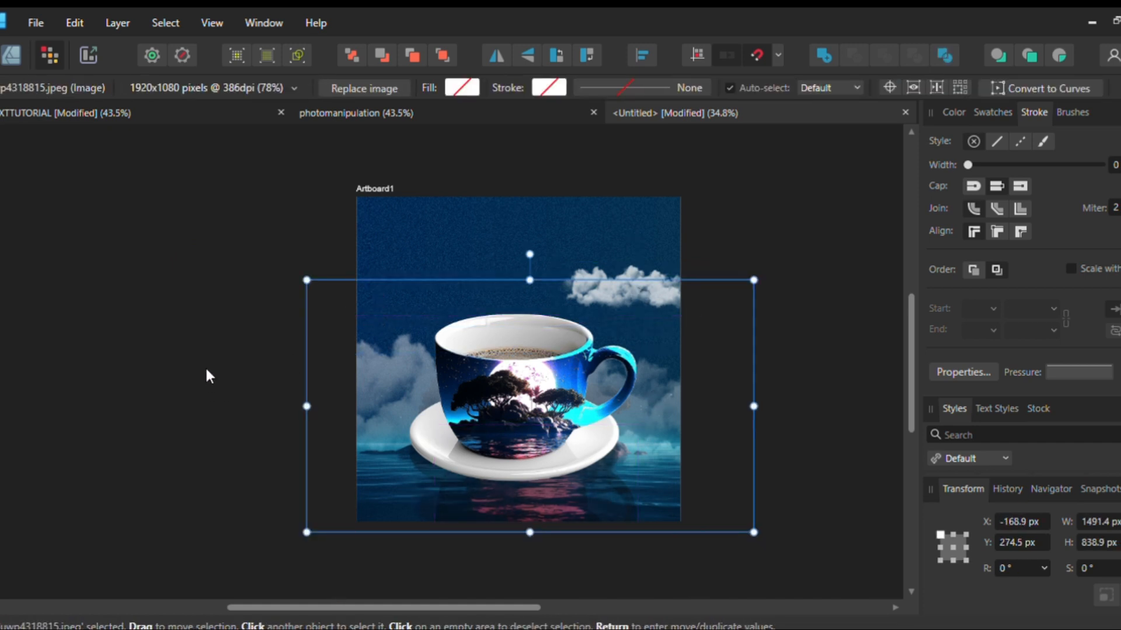
{"action": "key", "text": "ctrl+z"}
{"action": "key", "text": "ctrl+z"}
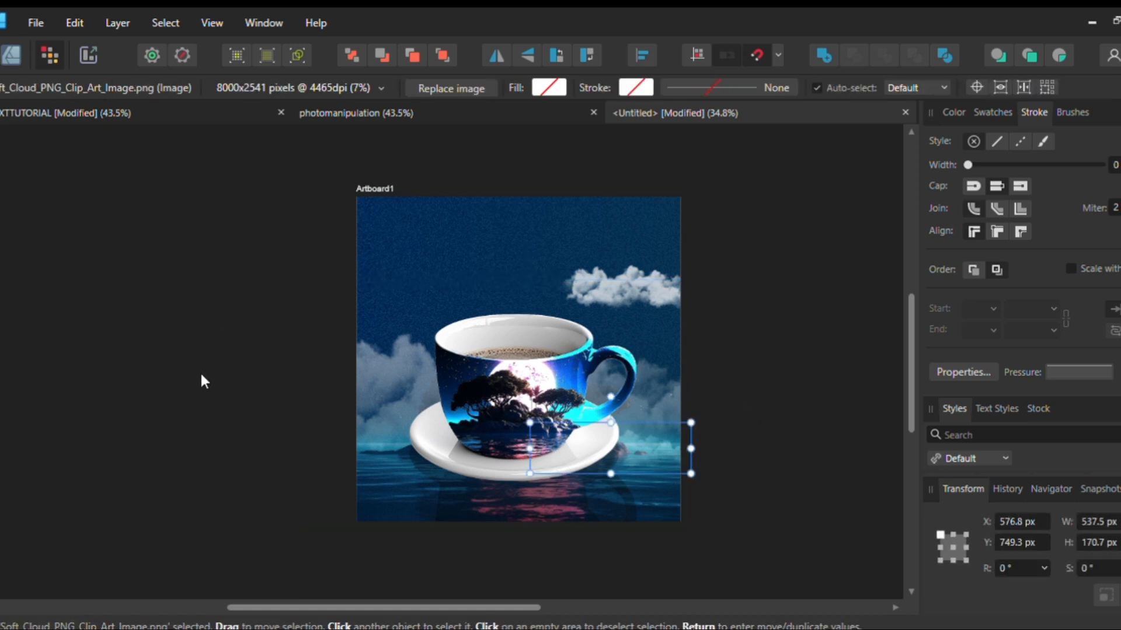
{"action": "left_click", "coordinate": [347, 345]}
{"action": "left_click", "coordinate": [368, 352]}
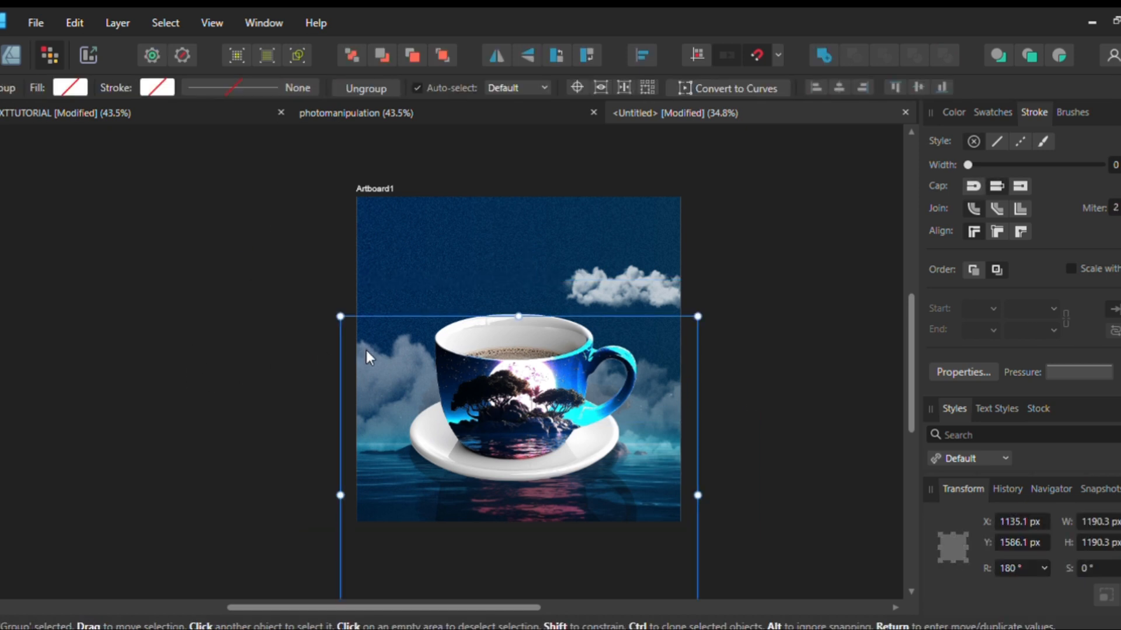
{"action": "left_click_drag", "start_coordinate": [368, 351], "coordinate": [371, 324]}
{"action": "key", "text": "ctrl+z"}
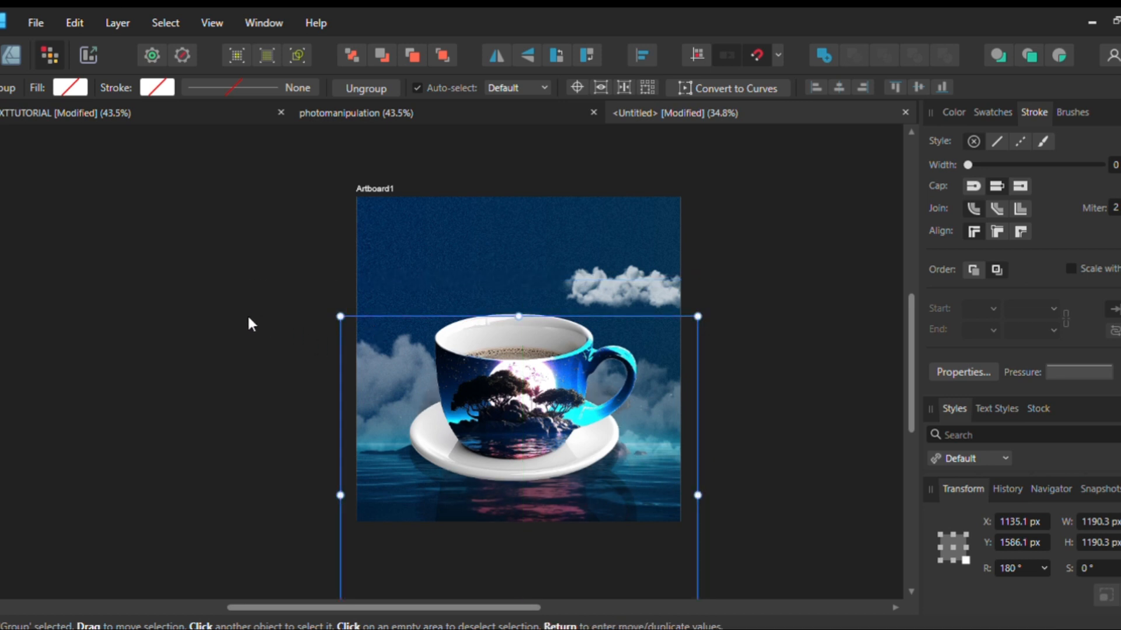
{"action": "key", "text": "ctrl+l"}
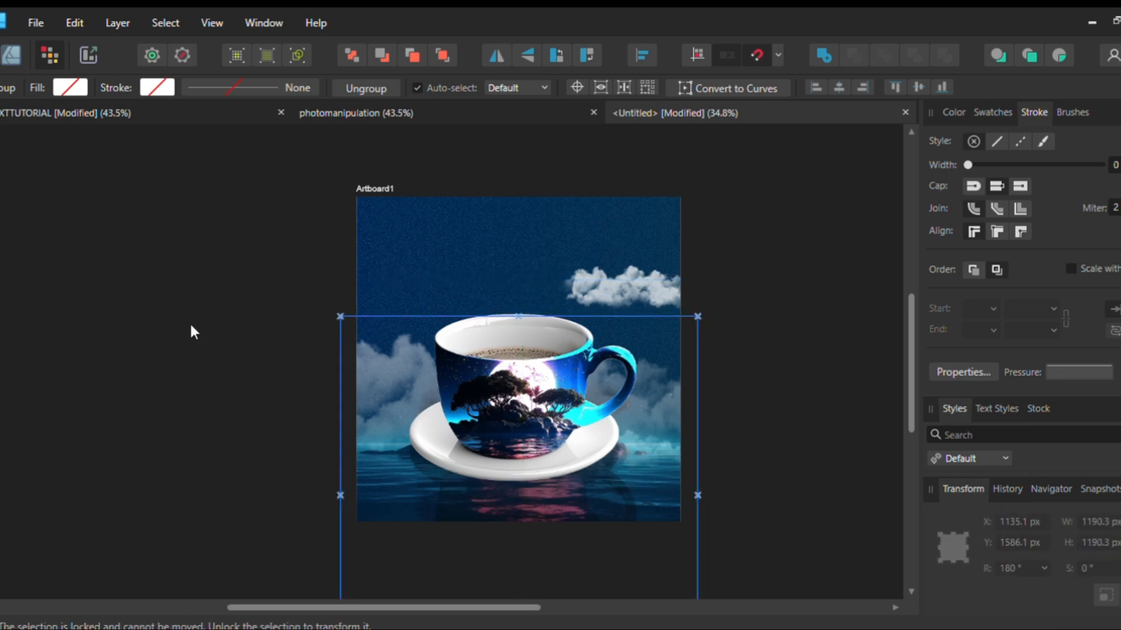
{"action": "key", "text": "ctrl+z"}
{"action": "key", "text": "ctrl+z"}
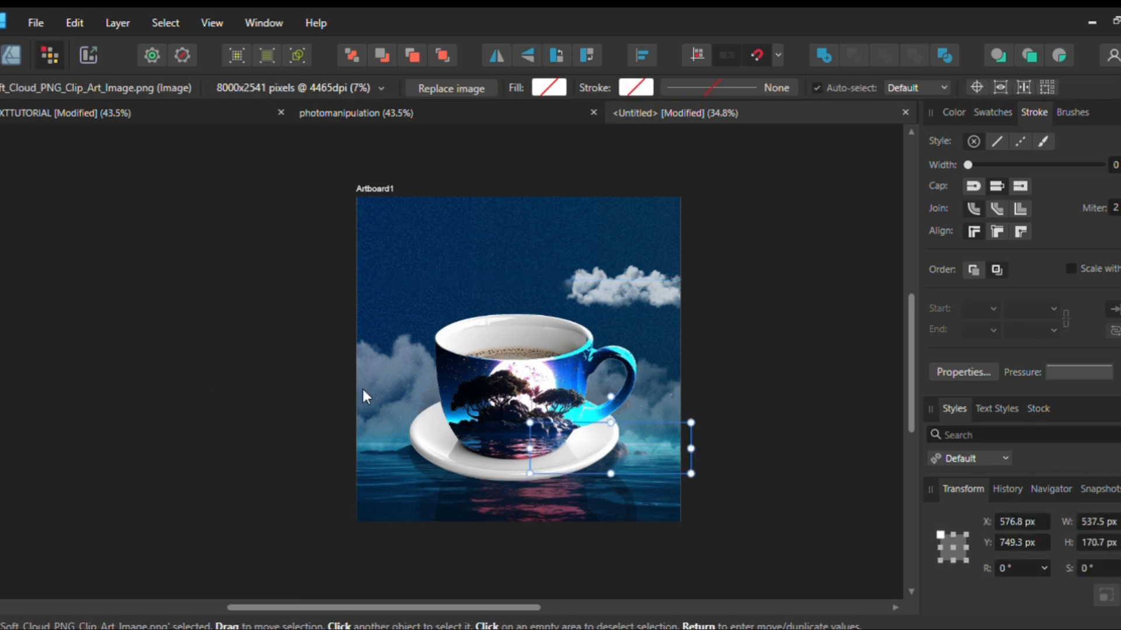
{"action": "key", "text": "ctrl+z"}
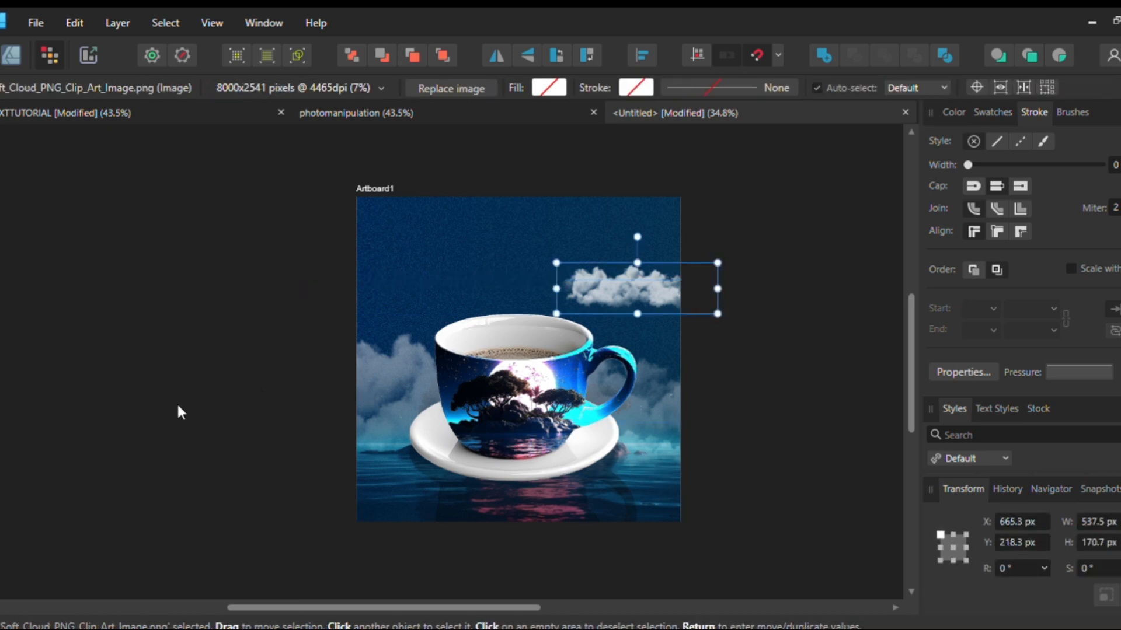
{"action": "key", "text": "ctrl+z"}
Move the large clouds higher behind the cup to about X -255, Y 288 px, deselect them and check the composition
{"action": "left_click_drag", "start_coordinate": [369, 398], "coordinate": [370, 345]}
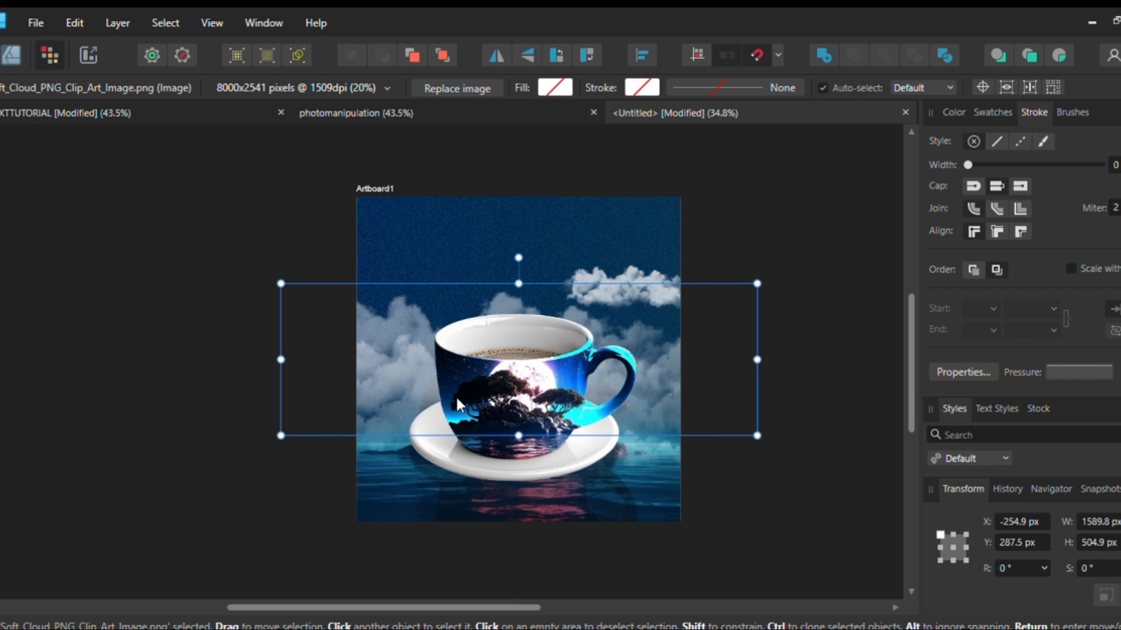
{"action": "left_click", "coordinate": [719, 501]}
{"action": "scroll", "coordinate": [607, 429], "scroll_direction": "right", "scroll_amount": 3}
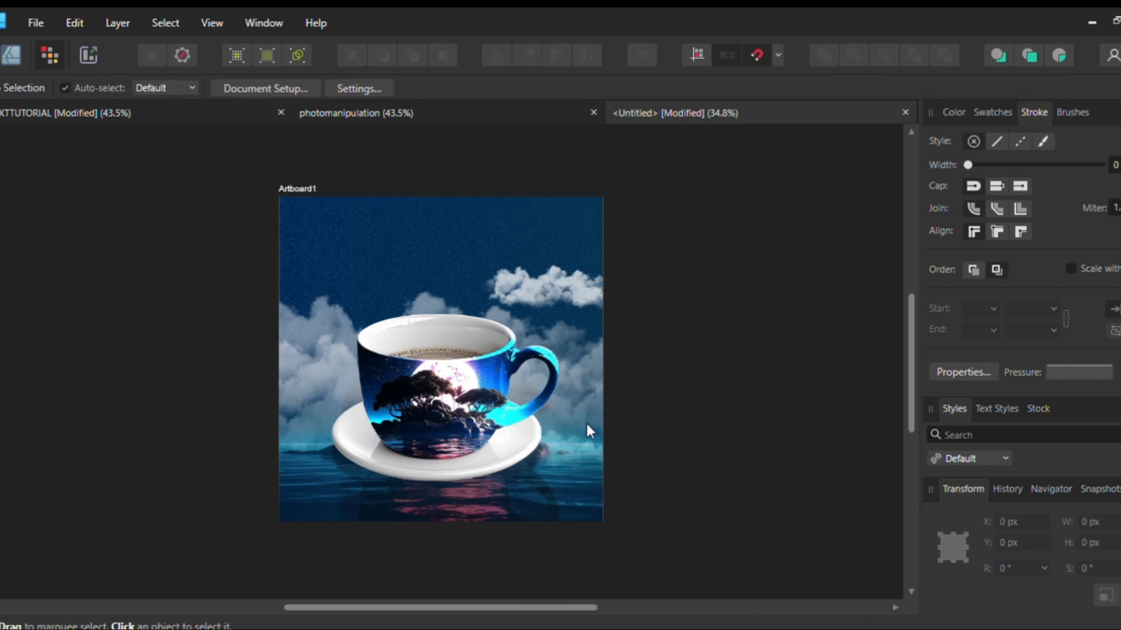
{"action": "scroll", "coordinate": [587, 422], "scroll_direction": "left", "scroll_amount": 4}
{"action": "scroll", "coordinate": [587, 416], "scroll_direction": "right", "scroll_amount": 3}
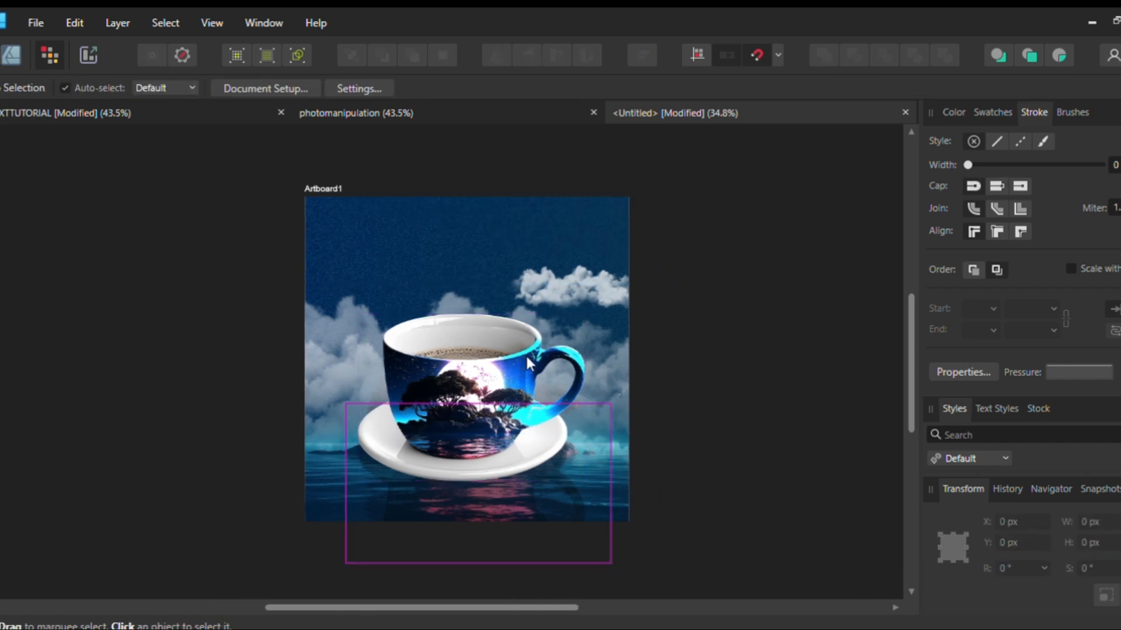
{"action": "scroll", "coordinate": [500, 318], "scroll_direction": "left", "scroll_amount": 4}
{"action": "scroll", "coordinate": [499, 318], "scroll_direction": "right", "scroll_amount": 3}
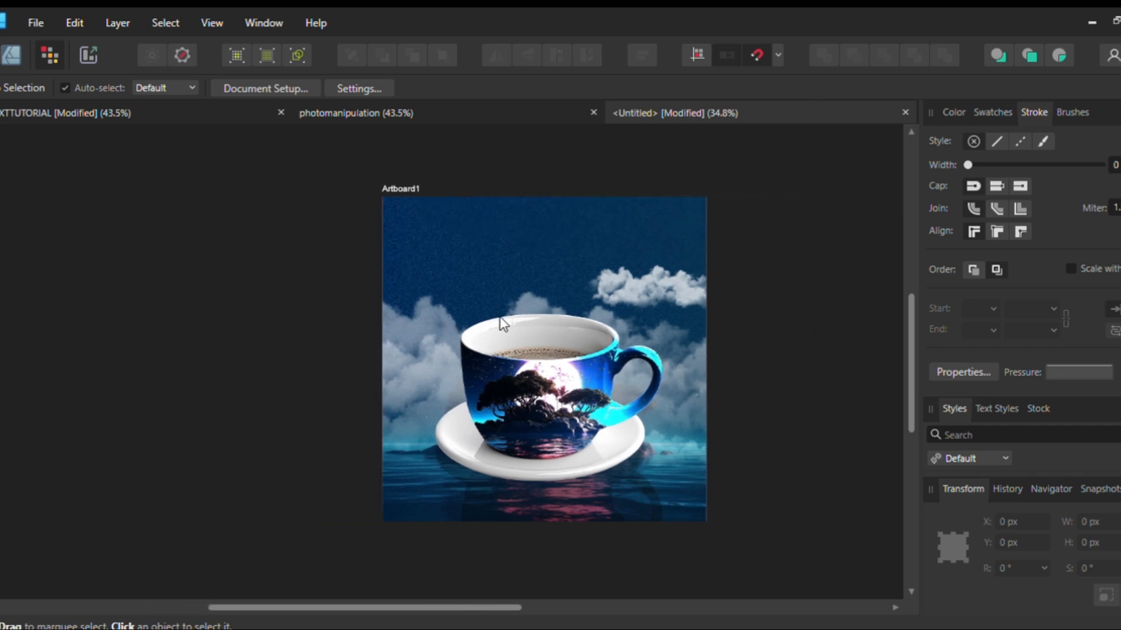
Copy the "night coffee" title text from the other night coffee design document and paste it onto the untitled document's artboard
{"action": "left_click", "coordinate": [202, 110]}
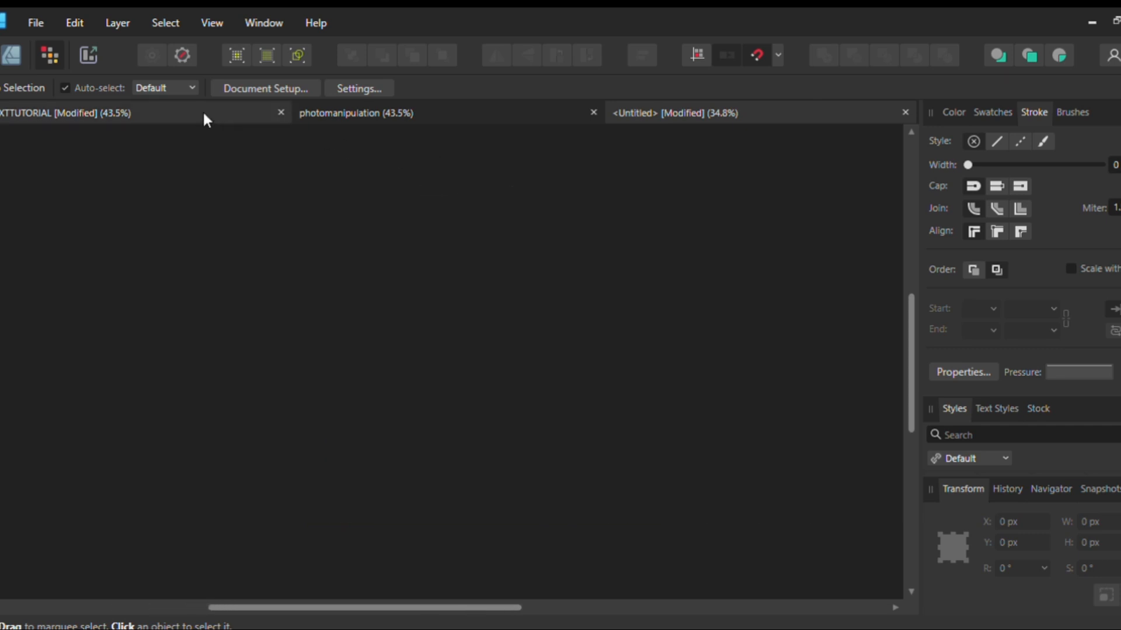
{"action": "left_click", "coordinate": [344, 232]}
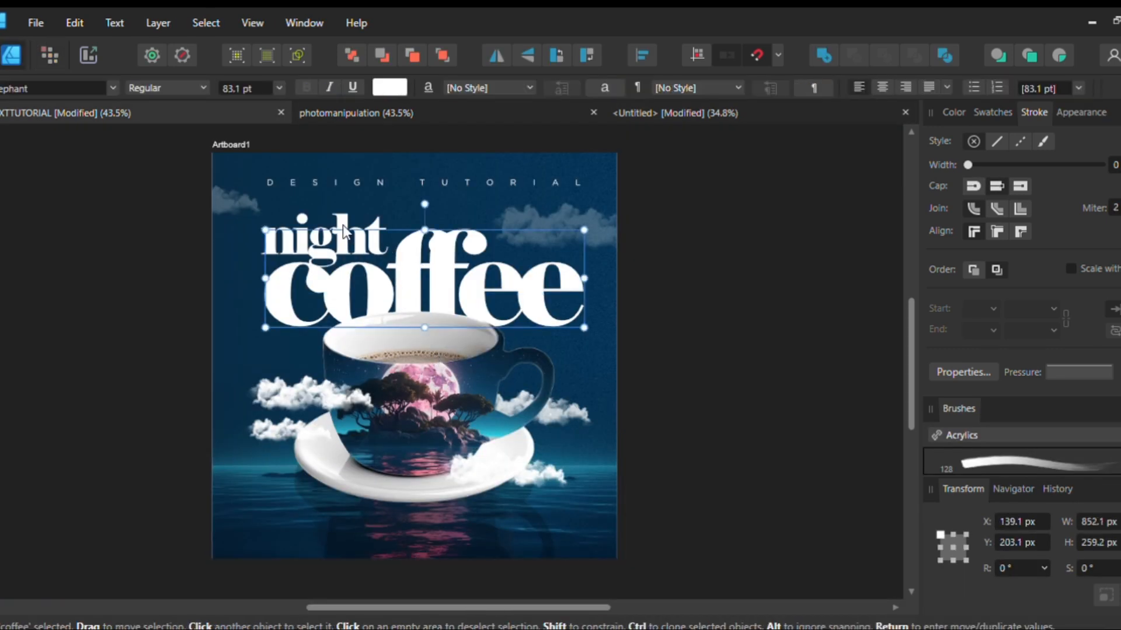
{"action": "left_click", "coordinate": [672, 103]}
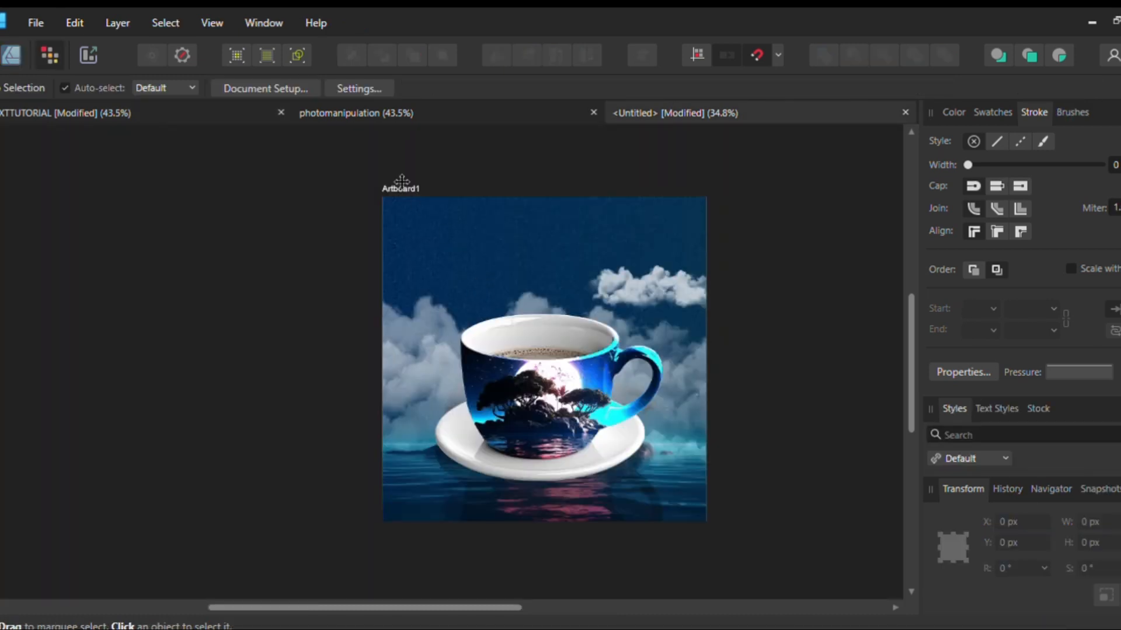
{"action": "left_click", "coordinate": [391, 174]}
{"action": "key", "text": "ctrl+v"}
{"action": "scroll", "coordinate": [429, 202], "scroll_direction": "right", "scroll_amount": 1}
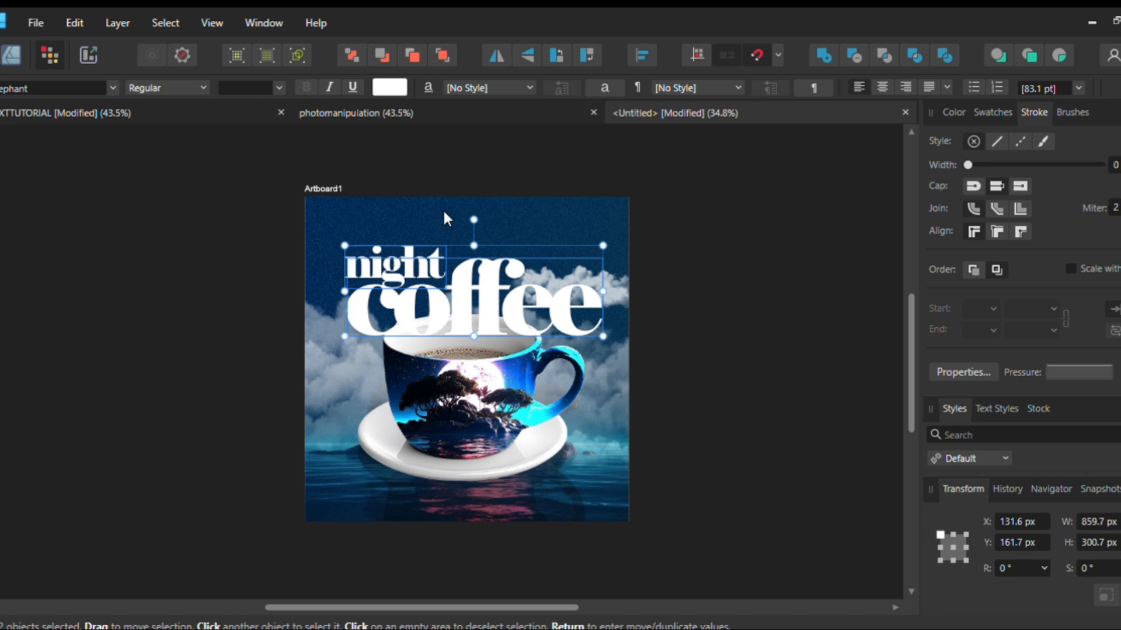
Send the "night coffee" title behind the cup and raise it to about Y 141.7 px, keeping it centred horizontally
{"action": "key", "text": "ctrl+["}
{"action": "left_click_drag", "start_coordinate": [445, 190], "coordinate": [468, 188]}
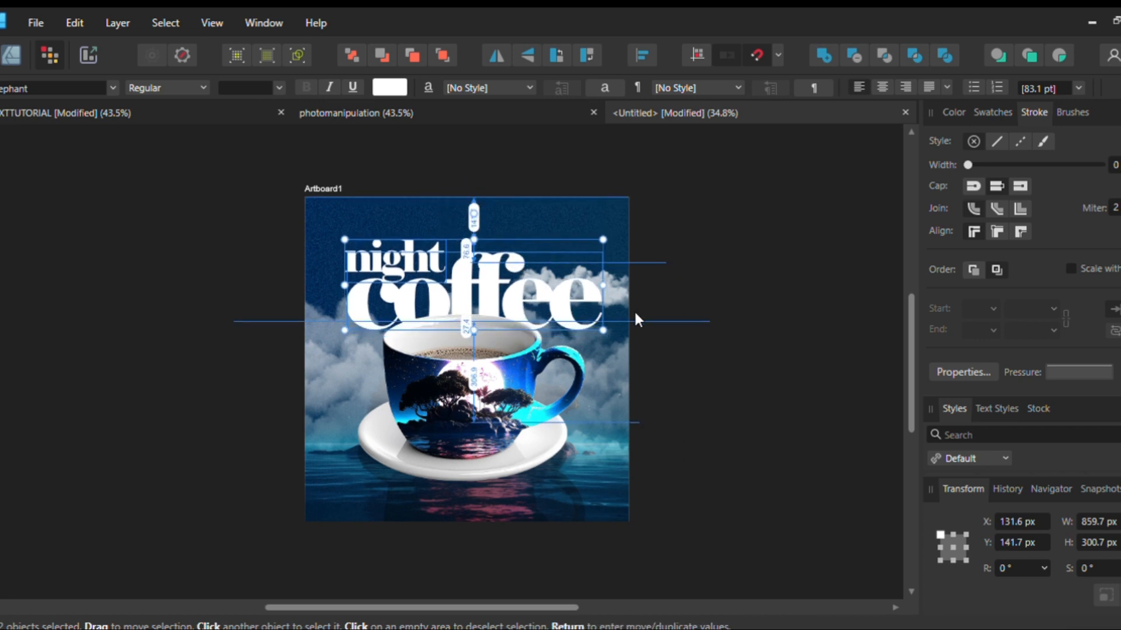
{"action": "left_click", "coordinate": [643, 303]}
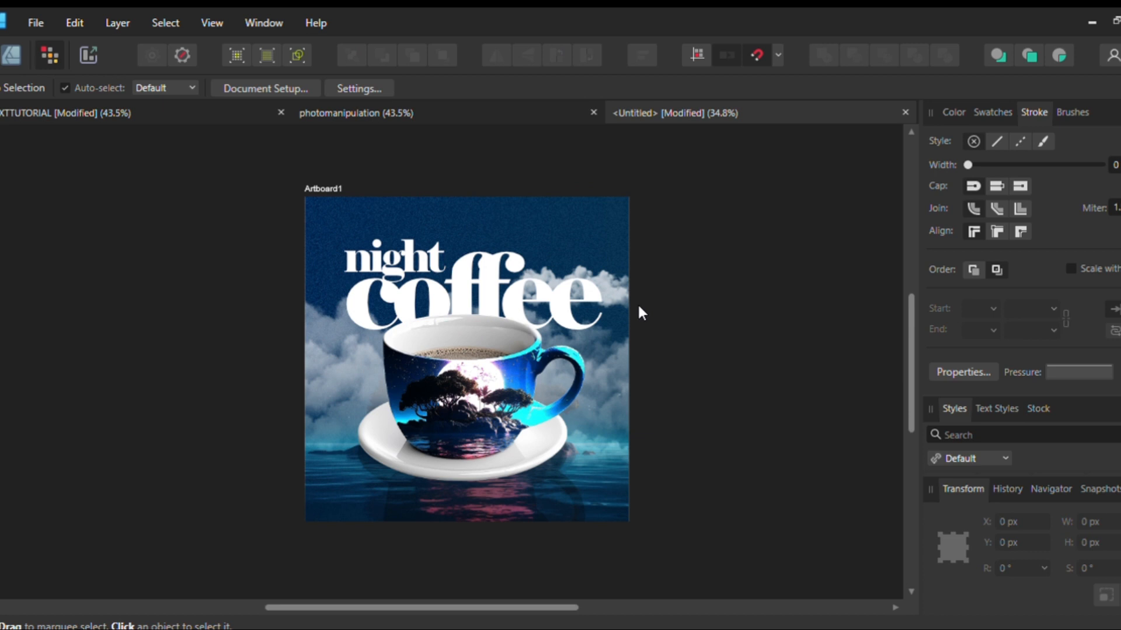
Copy the spaced "DESIGN TUTORIAL" line from the other design document and paste it above the title on the untitled artboard
{"action": "left_click", "coordinate": [390, 270]}
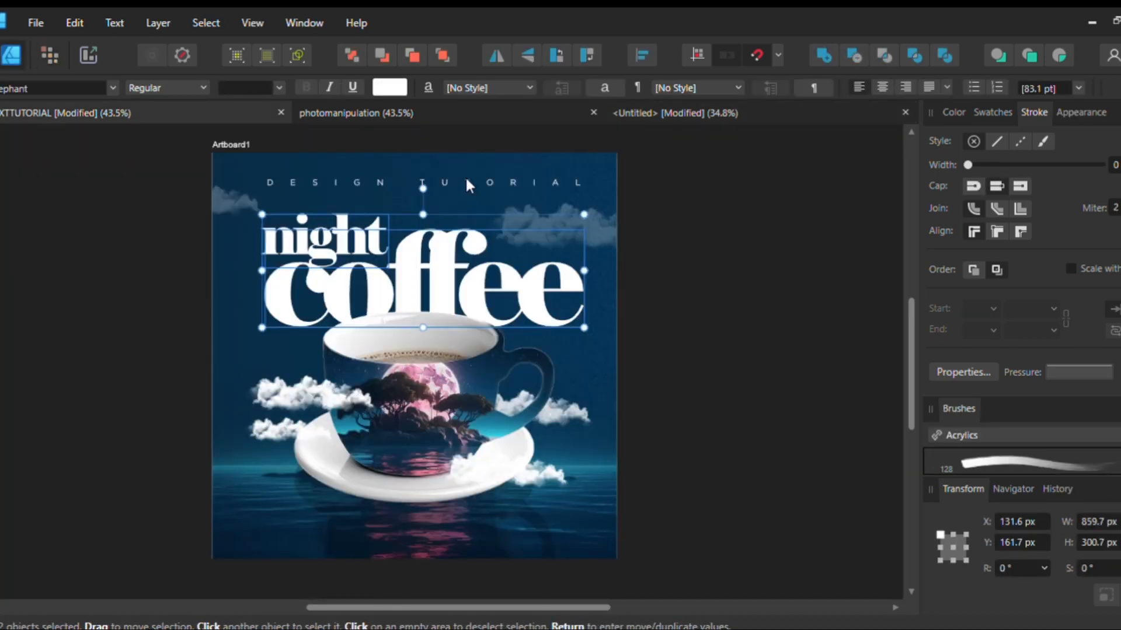
{"action": "left_click", "coordinate": [466, 180]}
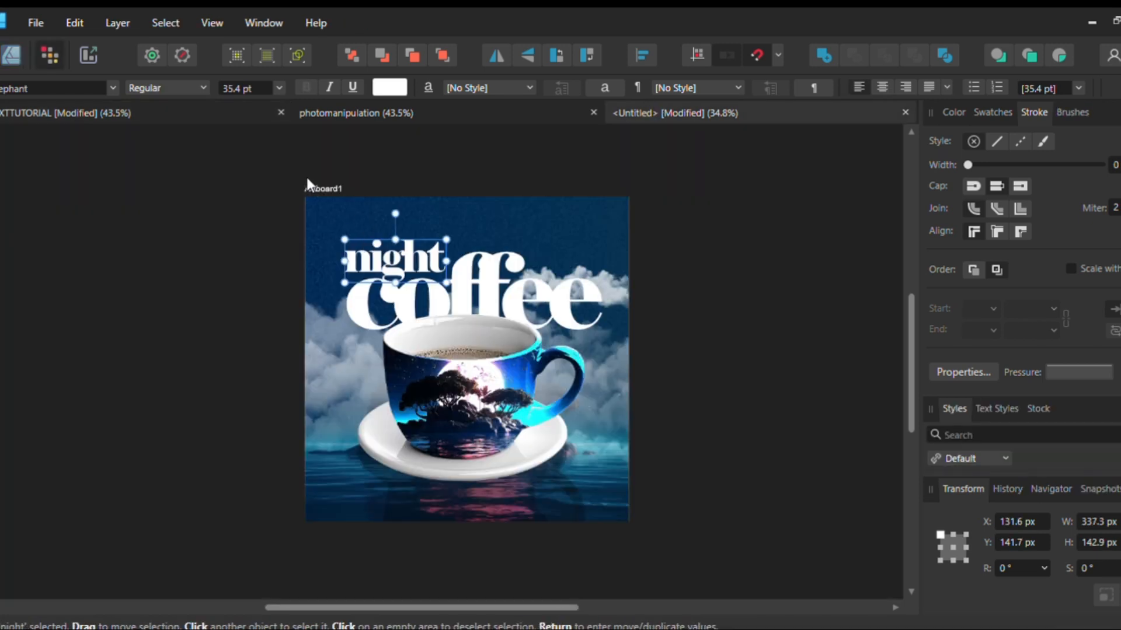
{"action": "left_click", "coordinate": [308, 181]}
{"action": "key", "text": "ctrl+v"}
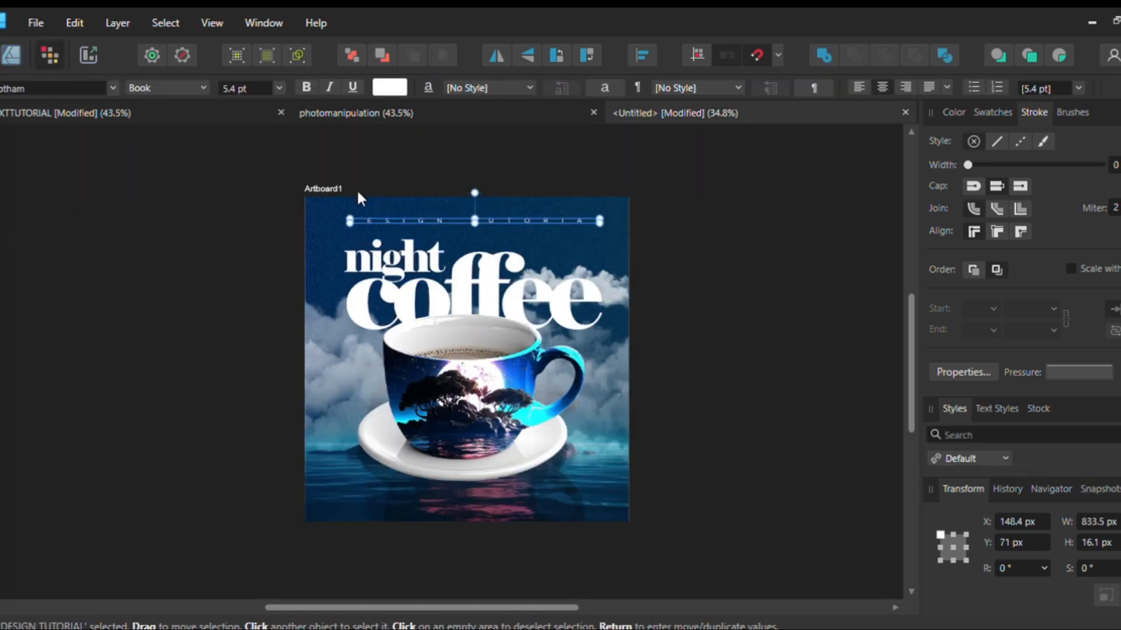
{"action": "left_click", "coordinate": [653, 252]}
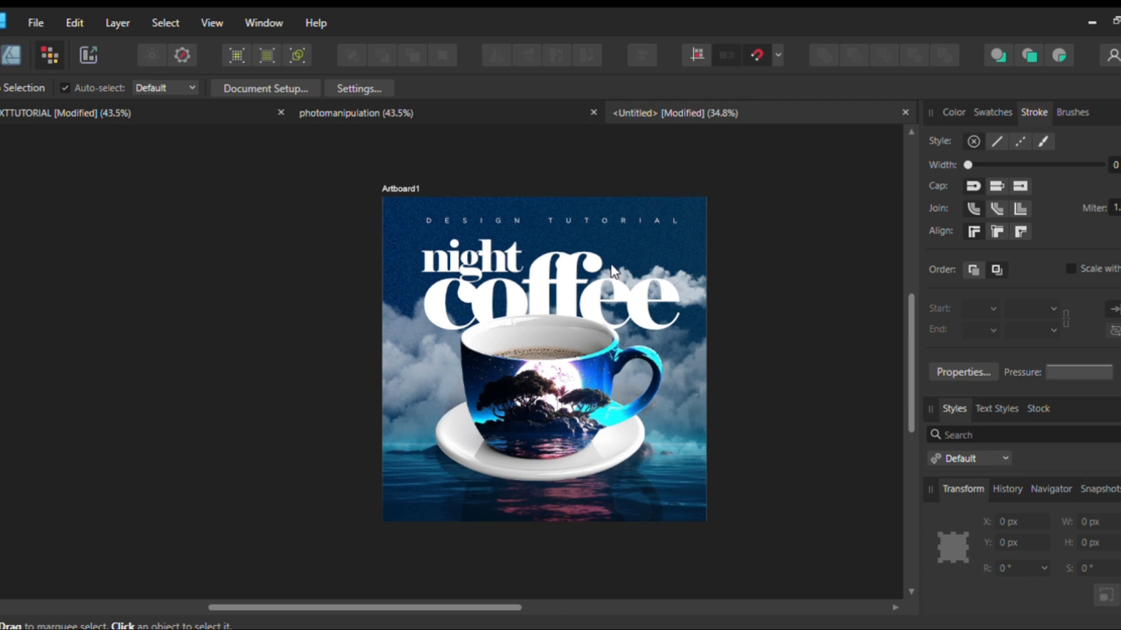
Examine the finished composition and compare it with the cup and water images in the other night coffee design document
{"action": "scroll", "coordinate": [497, 406], "scroll_direction": "up", "scroll_amount": 2}
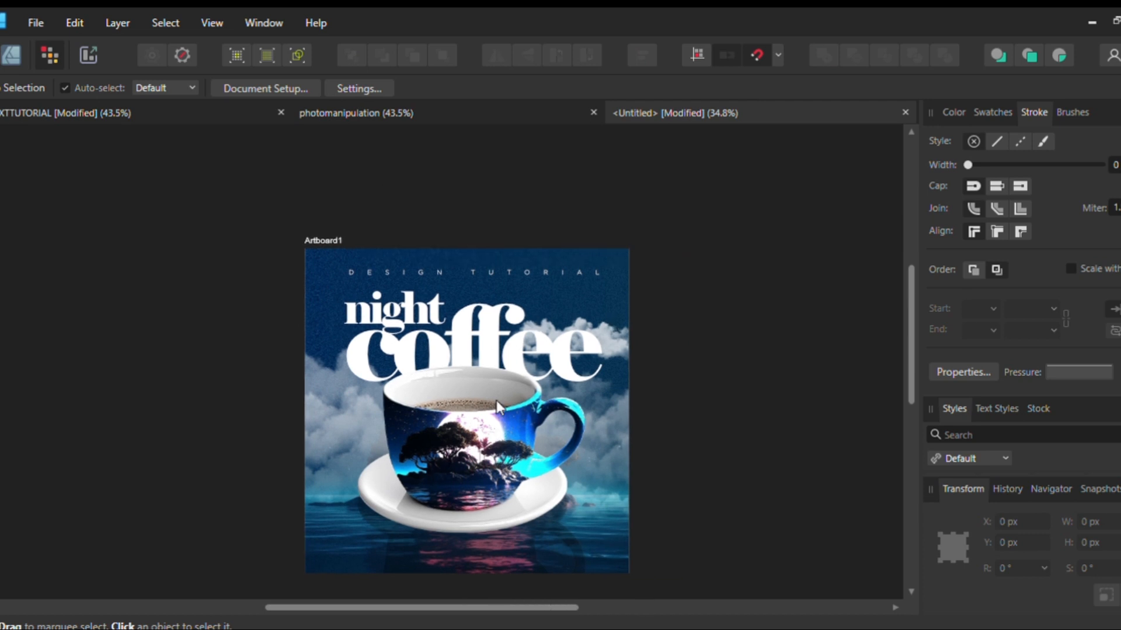
{"action": "scroll", "coordinate": [496, 400], "scroll_direction": "down", "scroll_amount": 2}
{"action": "scroll", "coordinate": [488, 390], "scroll_direction": "left", "scroll_amount": 1}
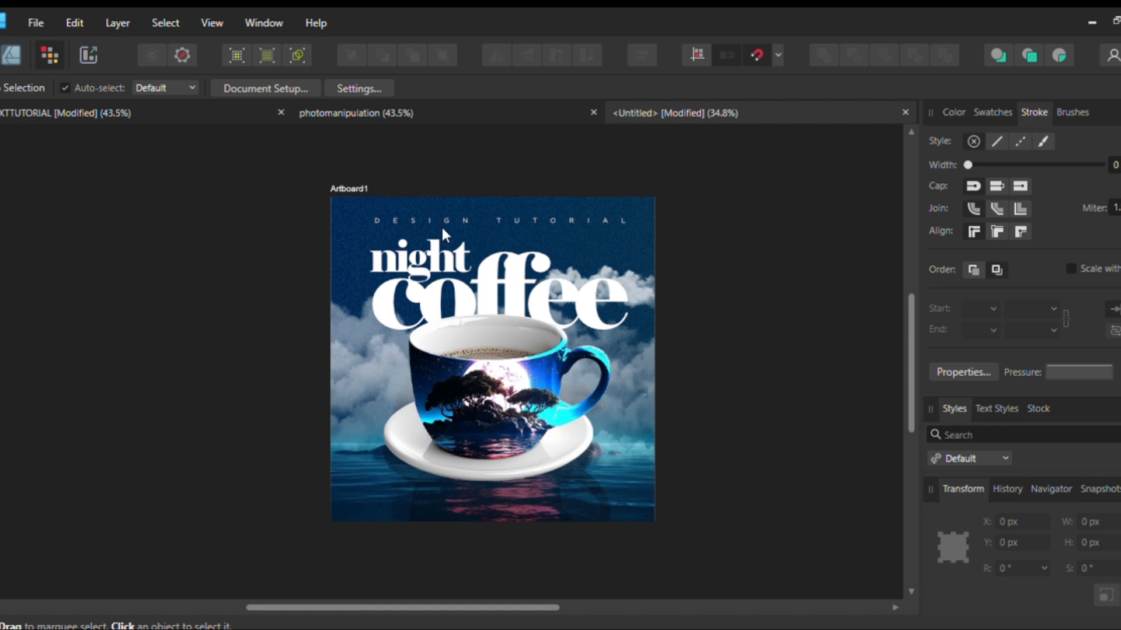
{"action": "left_click", "coordinate": [352, 185]}
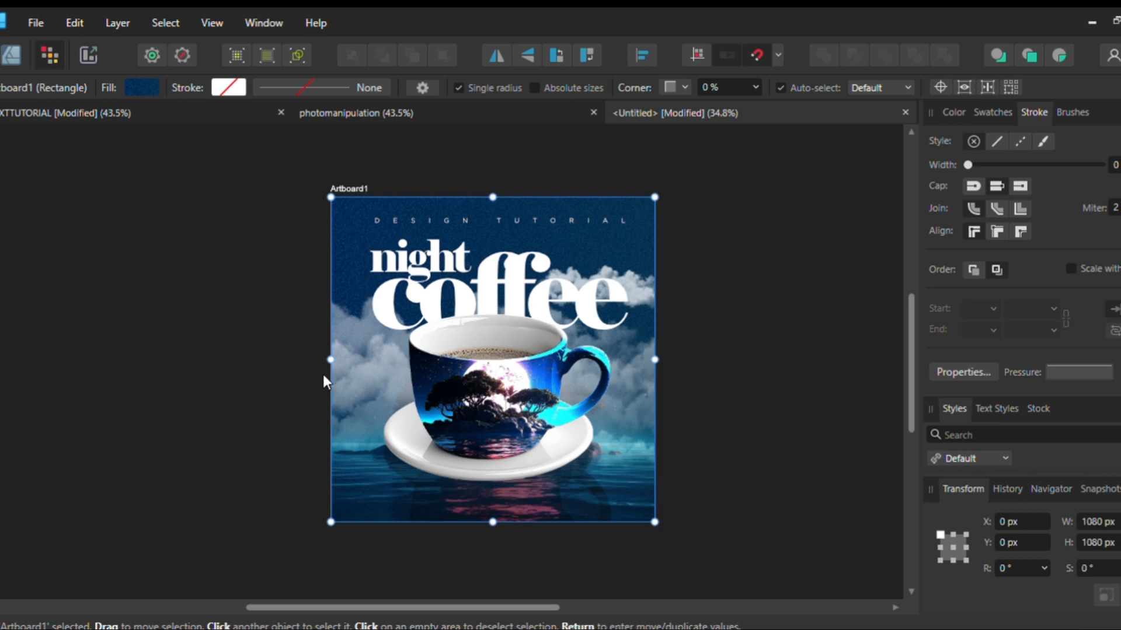
{"action": "left_click", "coordinate": [380, 147]}
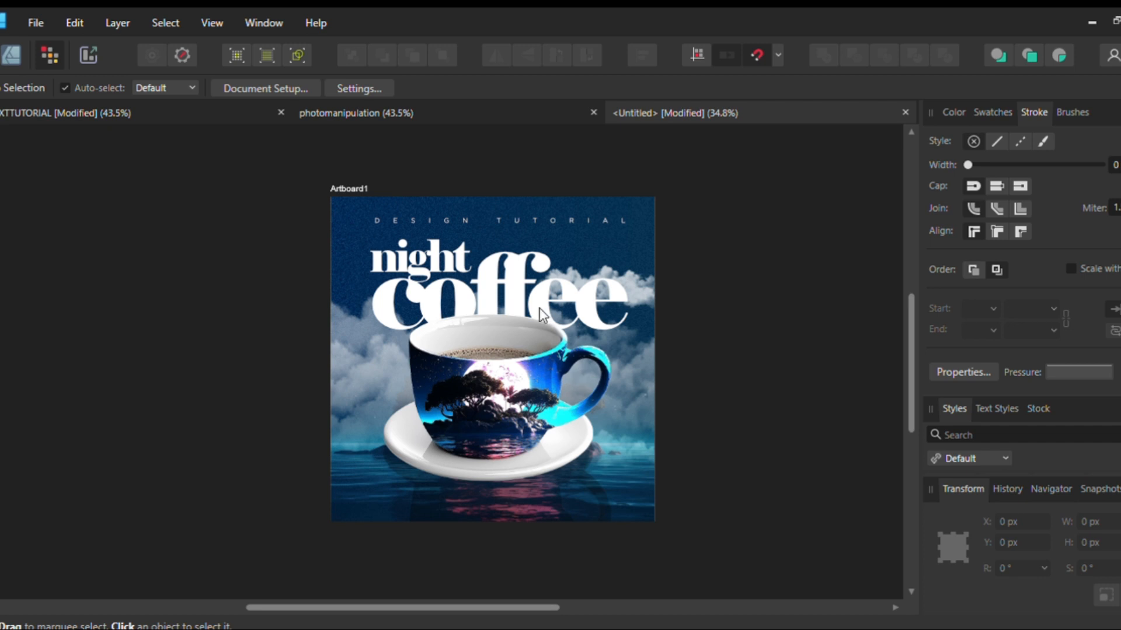
{"action": "left_click", "coordinate": [203, 105]}
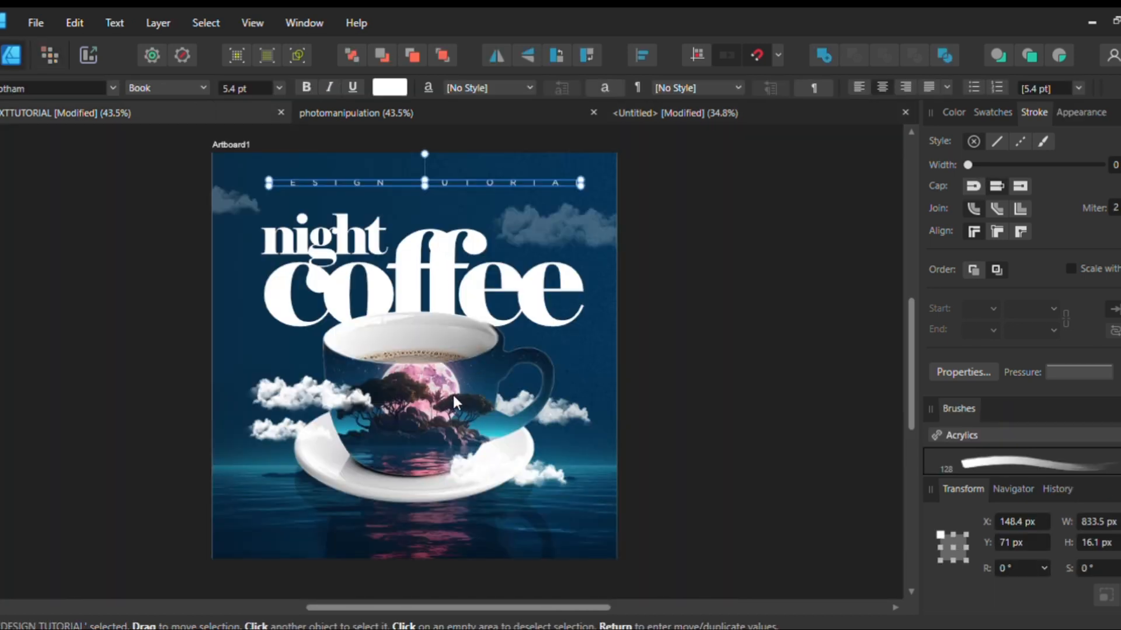
{"action": "left_click", "coordinate": [453, 395]}
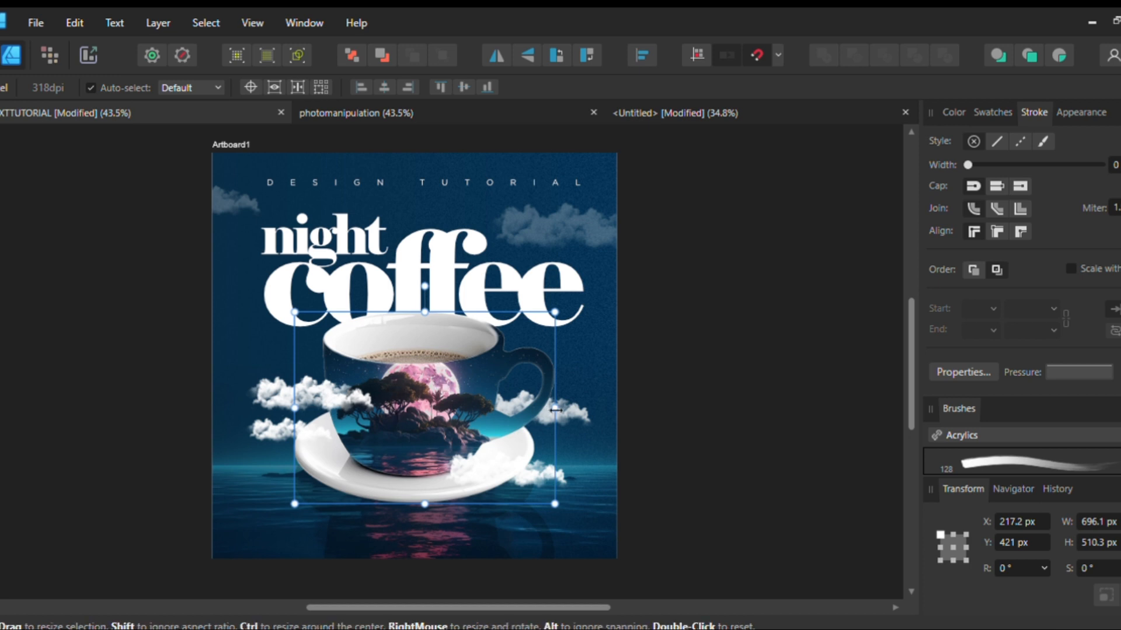
{"action": "left_click", "coordinate": [412, 538]}
{"action": "left_click", "coordinate": [237, 508]}
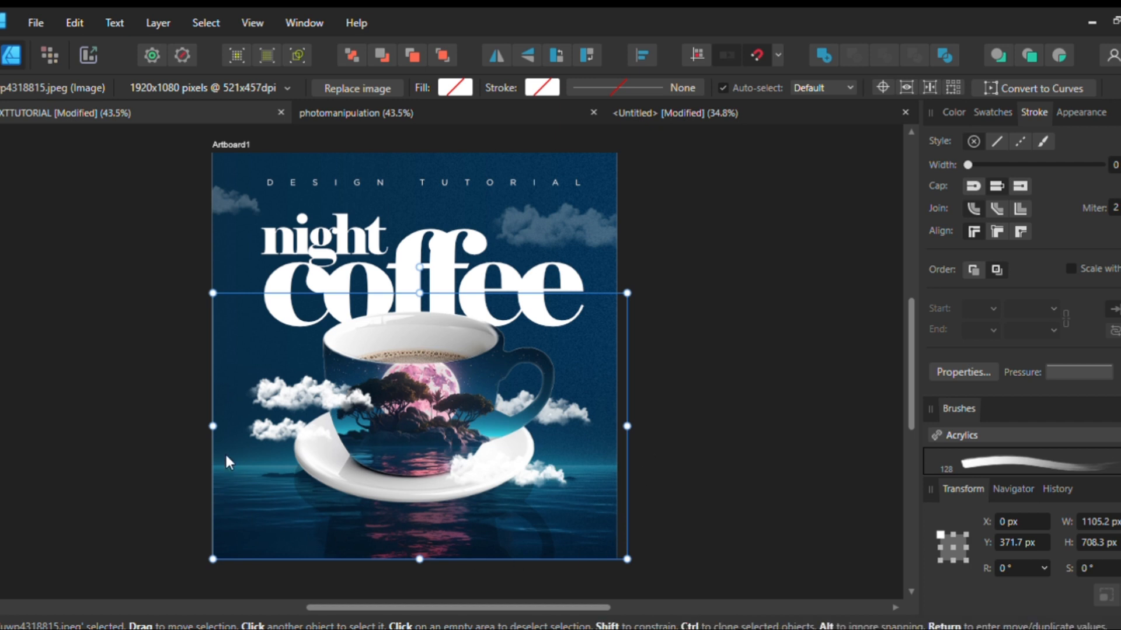
{"action": "left_click", "coordinate": [624, 109]}
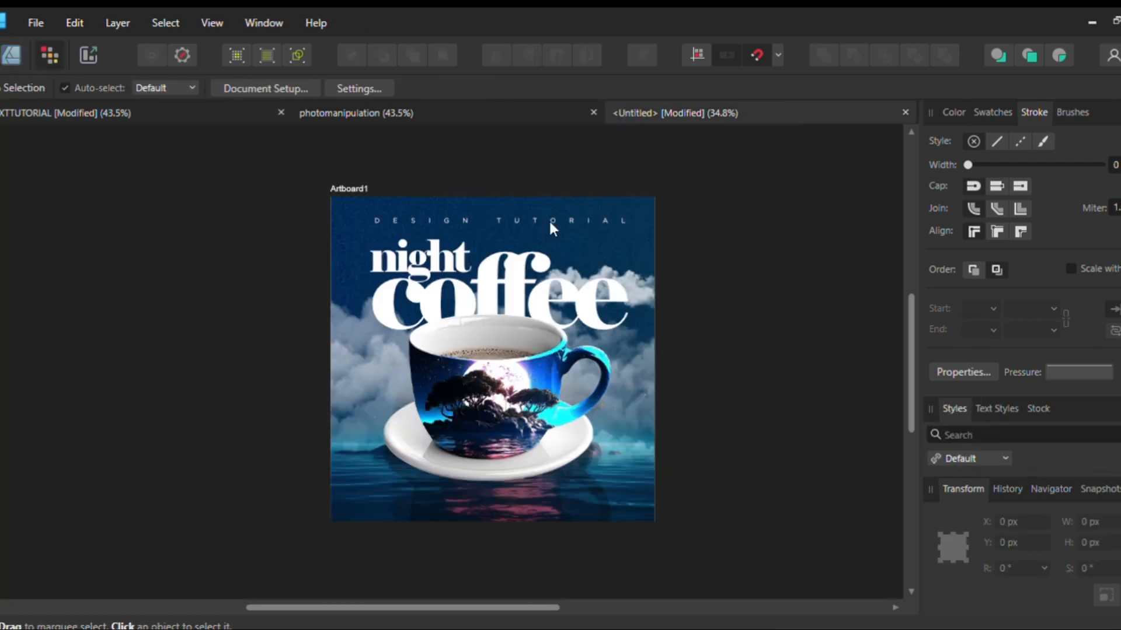